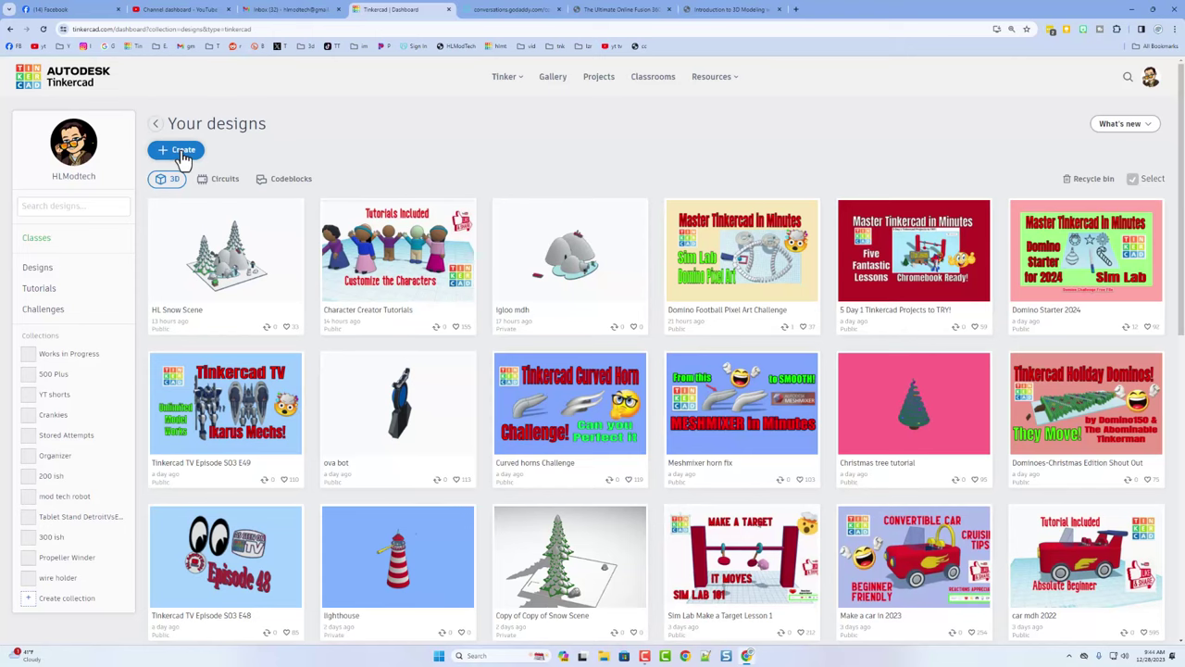
Create a new 3D design and name it "keychain mdh"
{"action": "left_click", "coordinate": [179, 151]}
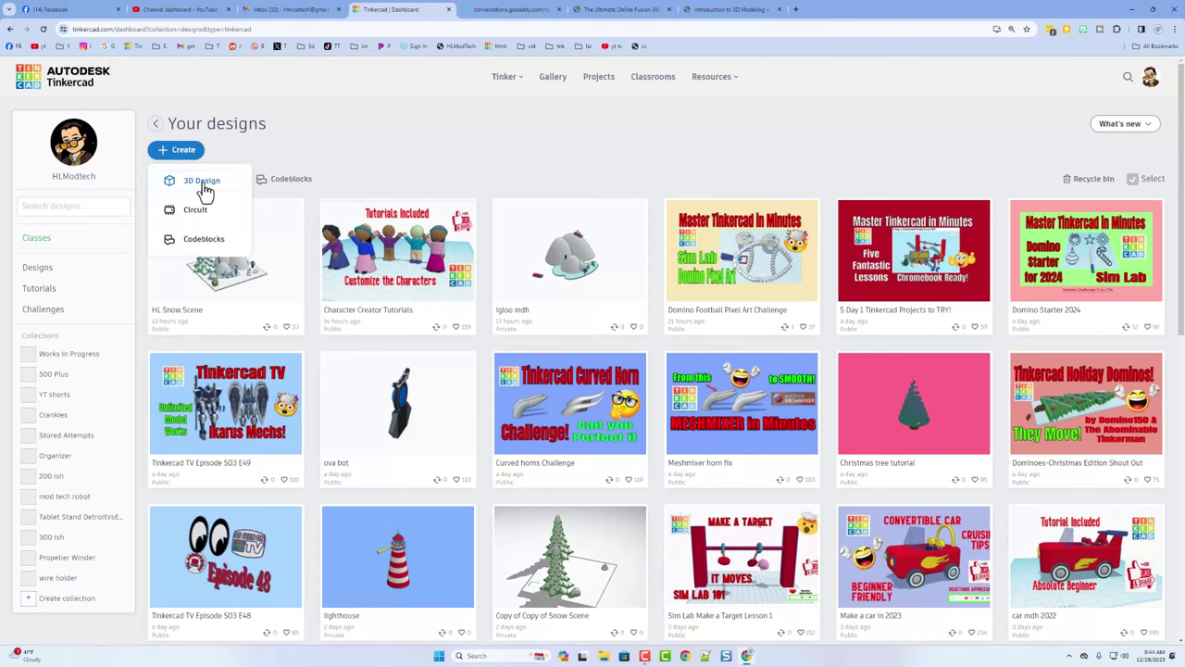
{"action": "left_click", "coordinate": [204, 183]}
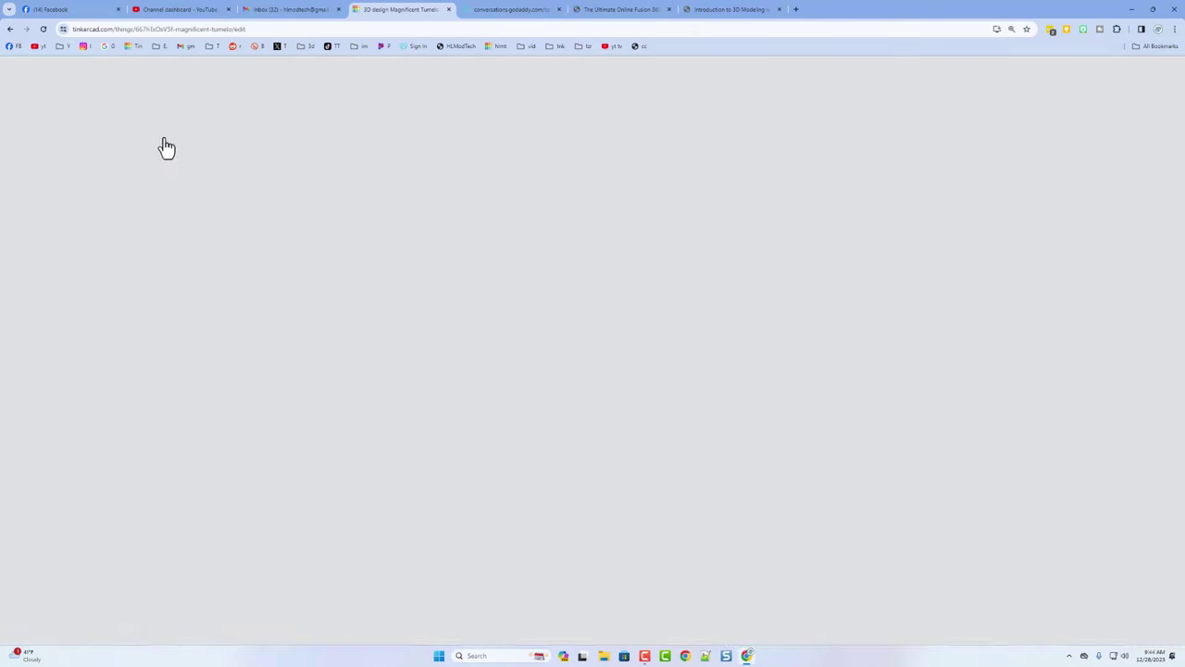
{"action": "left_click", "coordinate": [109, 74]}
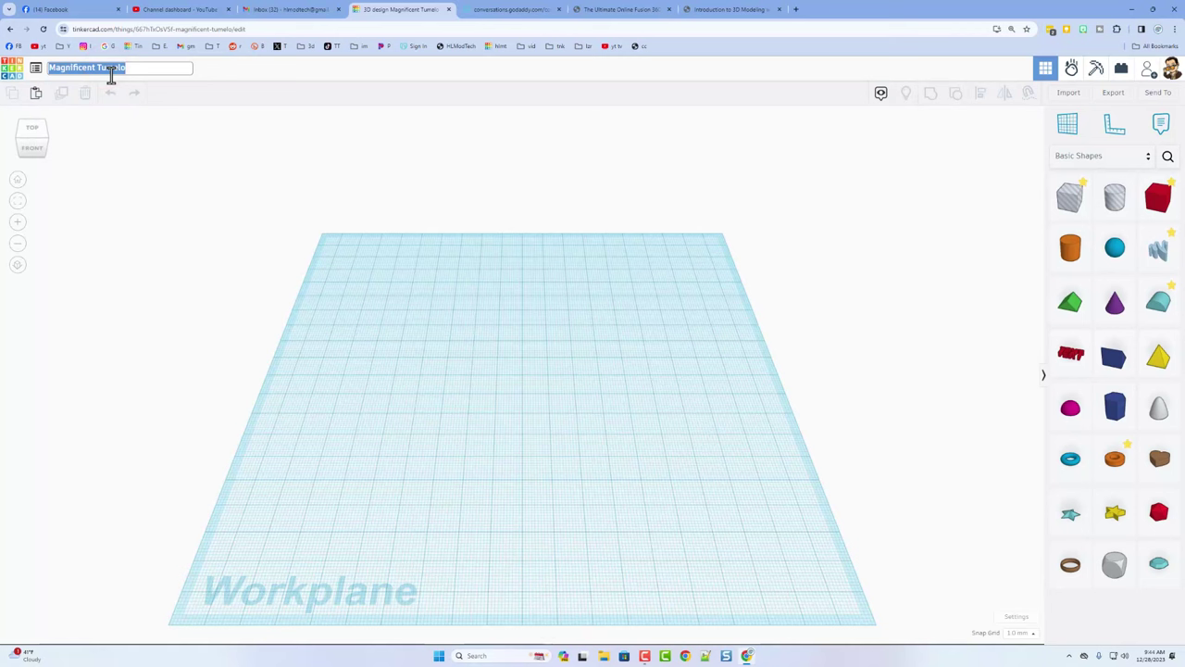
{"action": "type", "text": "keychain mdh"}
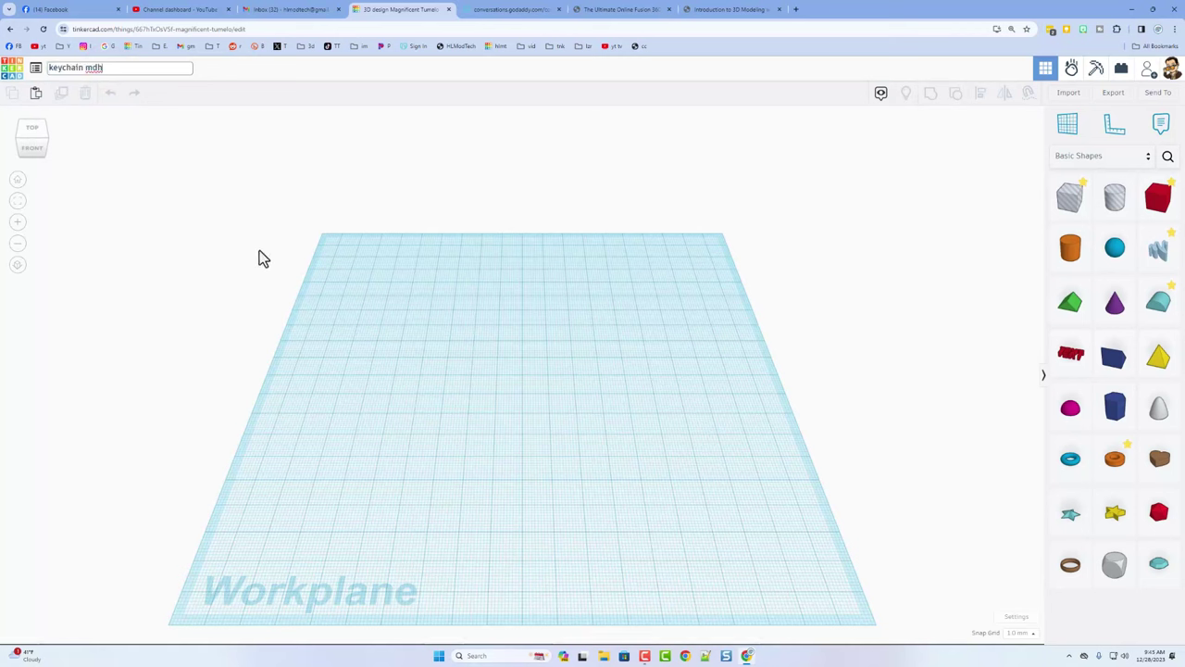
{"action": "left_click", "coordinate": [297, 254]}
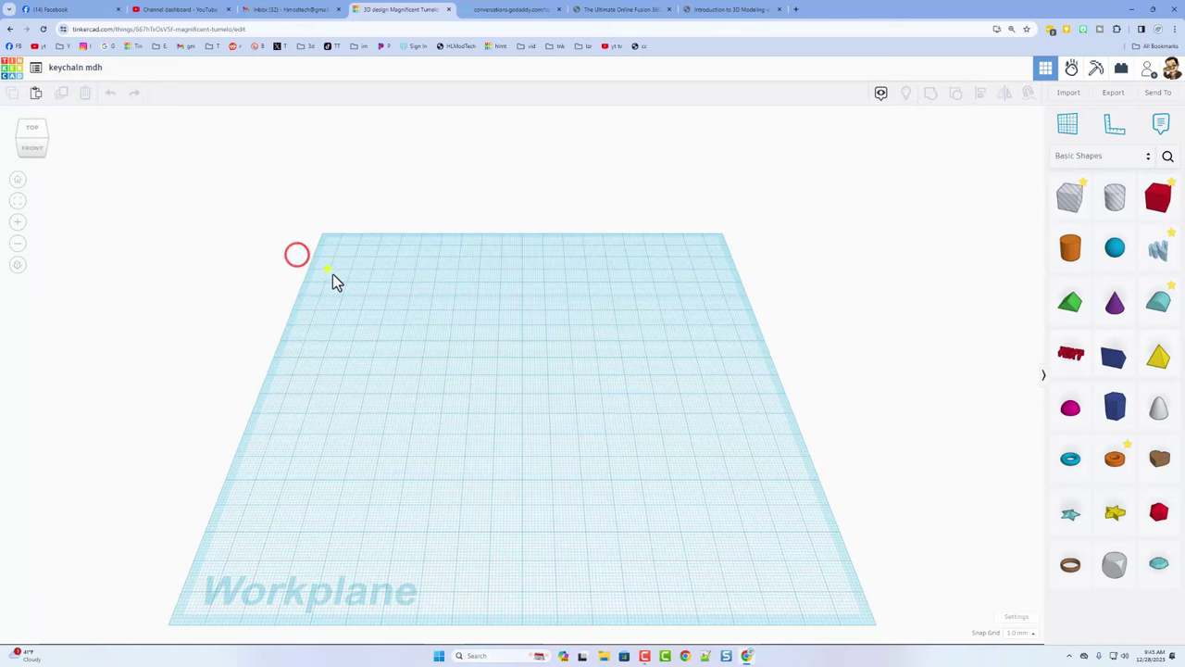
Place a solid box on the workplane and set its length to 25, width to 70 and height to 2
{"action": "right_click_drag", "start_coordinate": [333, 275], "coordinate": [380, 360]}
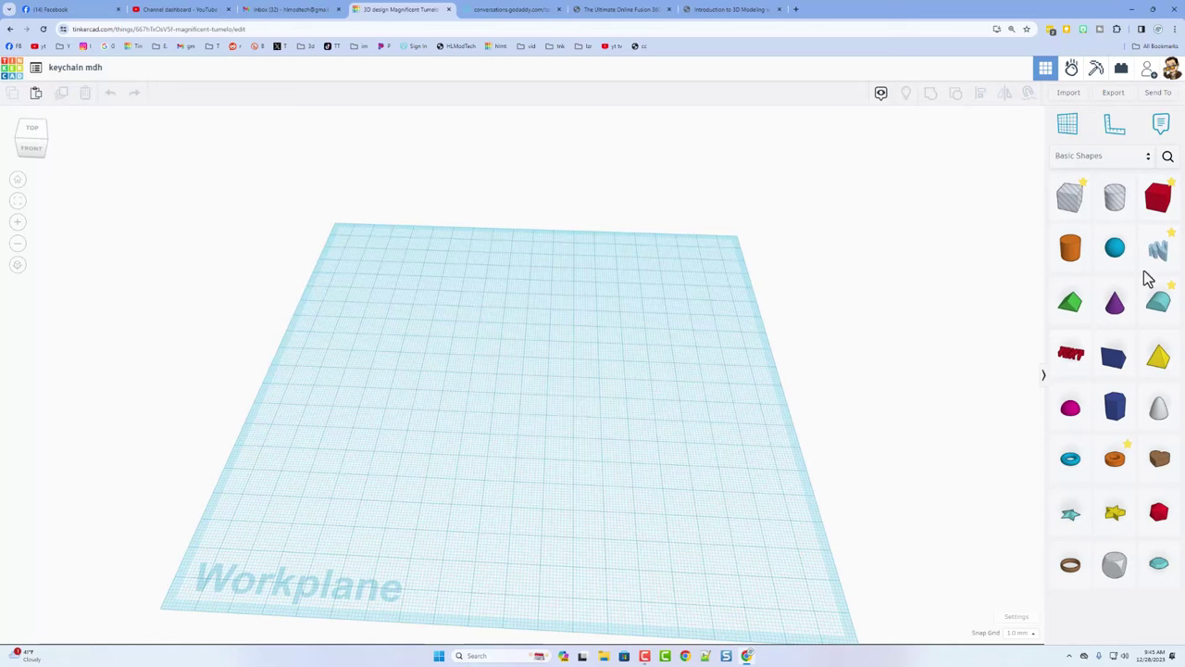
{"action": "left_click_drag", "start_coordinate": [1161, 210], "coordinate": [466, 358]}
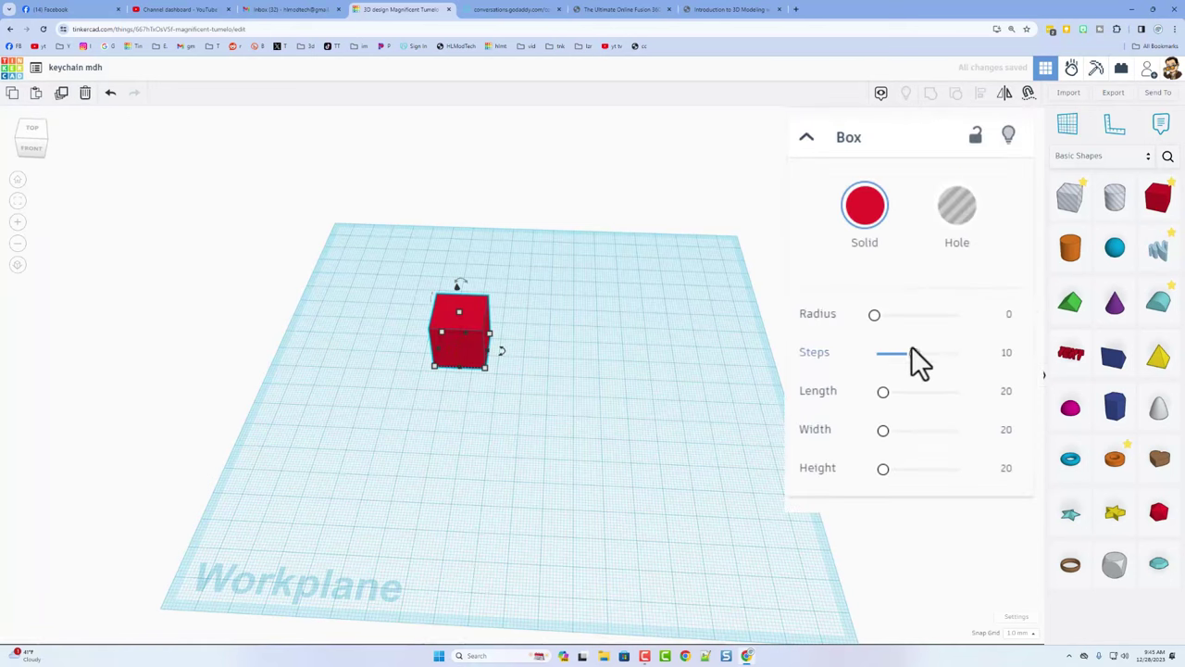
{"action": "key", "text": "ctrl+z"}
{"action": "left_click", "coordinate": [1006, 393]}
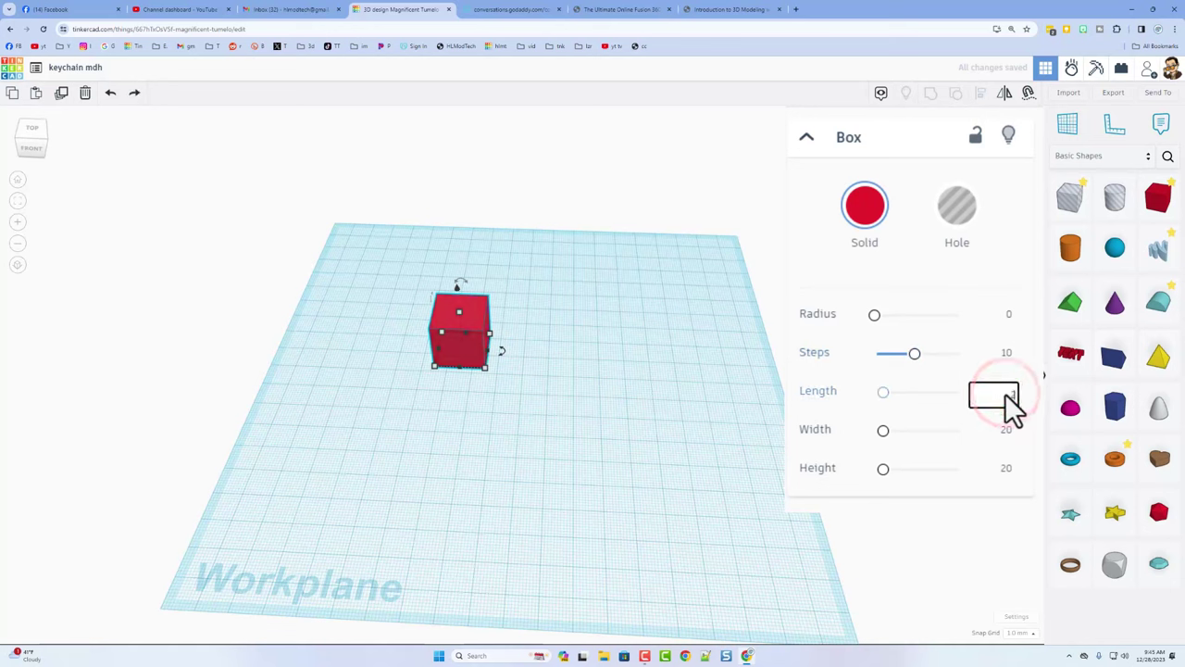
{"action": "type", "text": "25"}
{"action": "key", "text": "Return"}
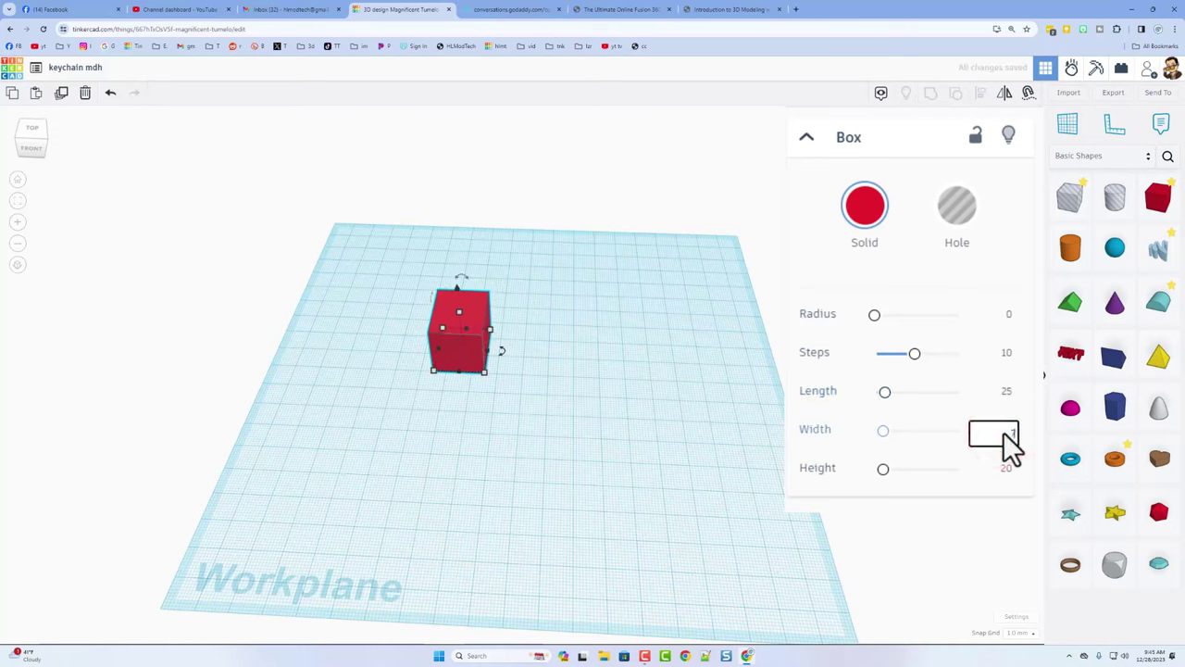
{"action": "type", "text": "70"}
{"action": "key", "text": "Return"}
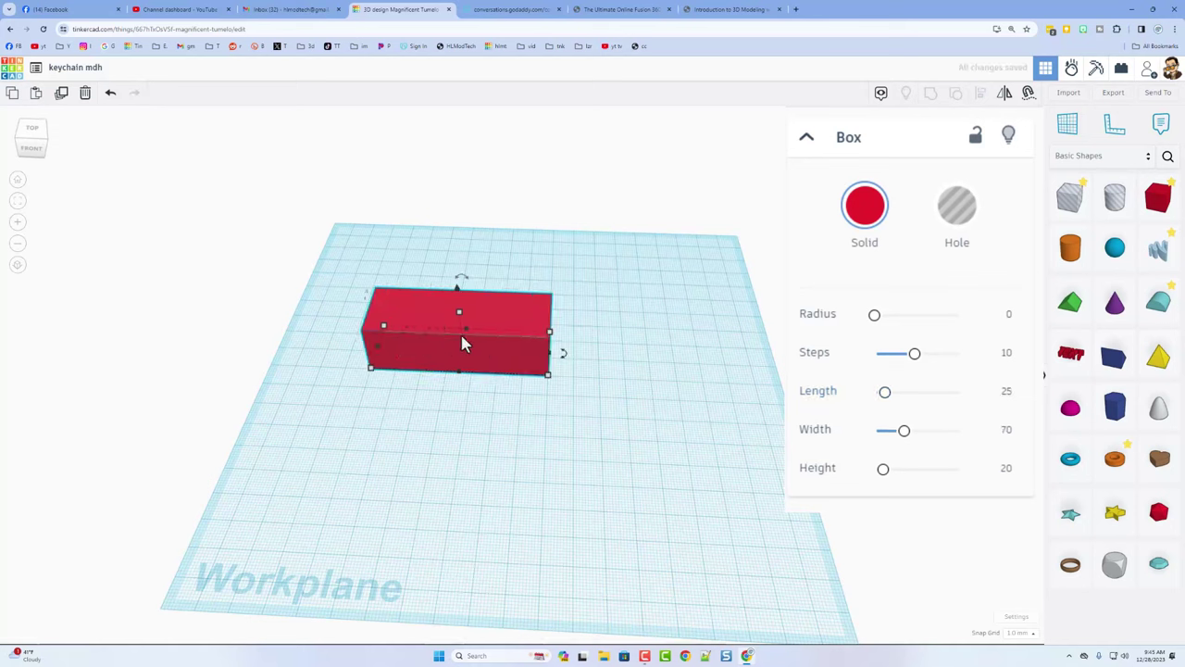
{"action": "left_click", "coordinate": [1007, 468]}
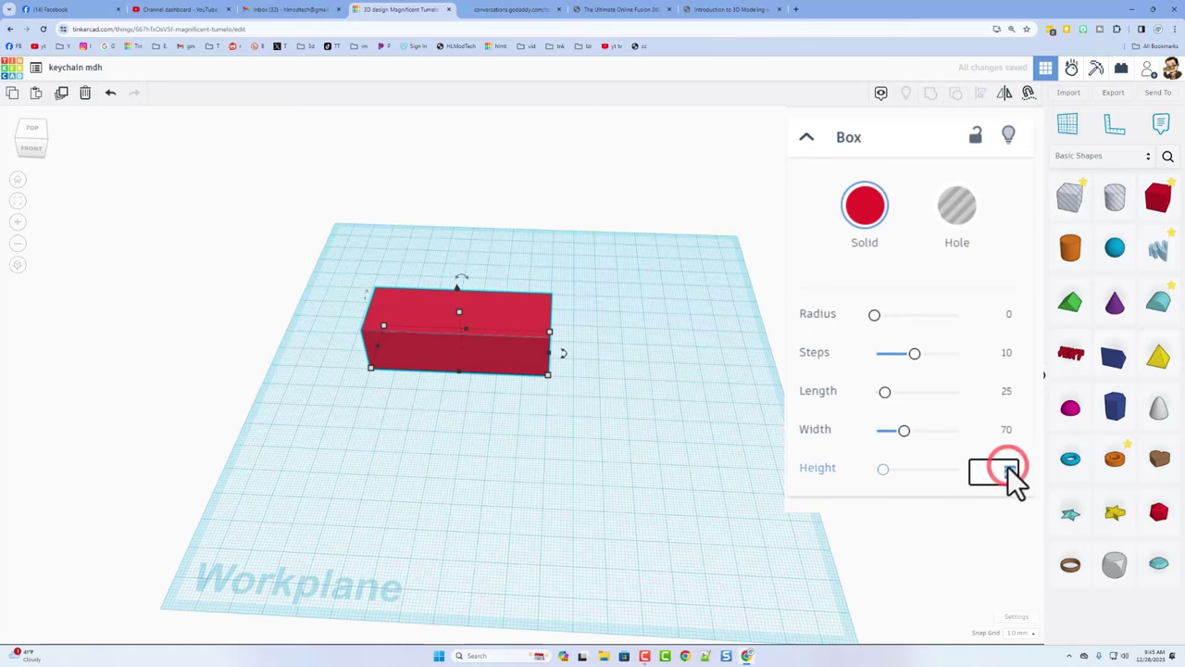
{"action": "key", "text": "Return"}
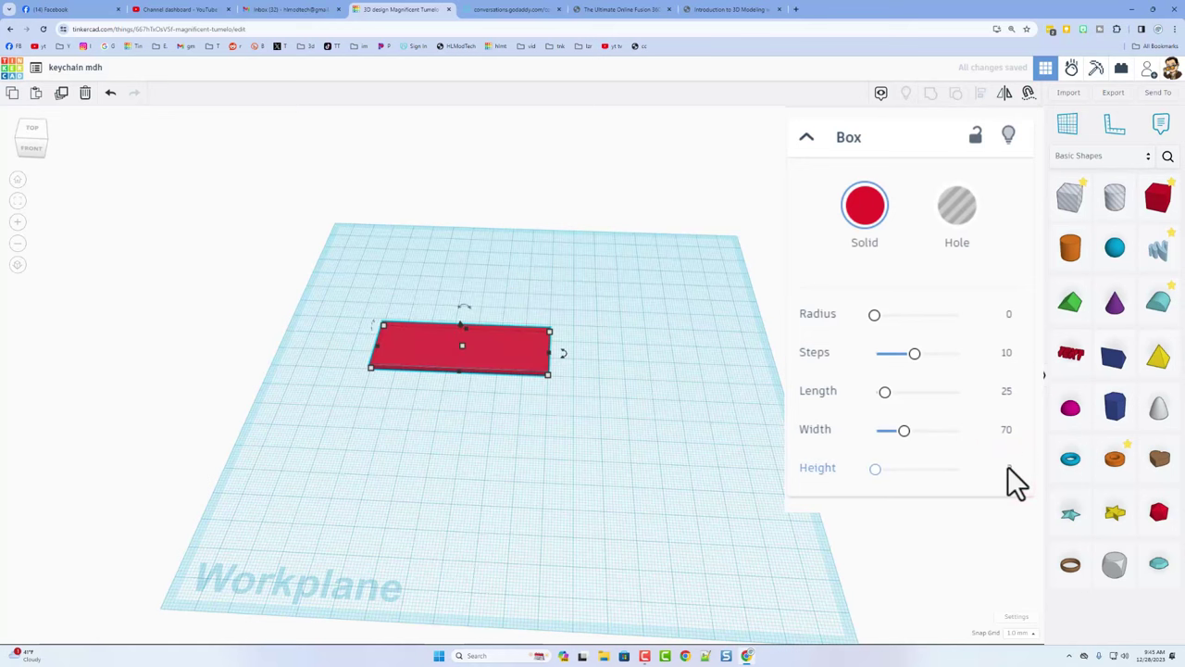
Set the thin box's radius to 2 and examine its rounded edges up close
{"action": "scroll", "coordinate": [438, 368], "scroll_direction": "up", "scroll_amount": 4}
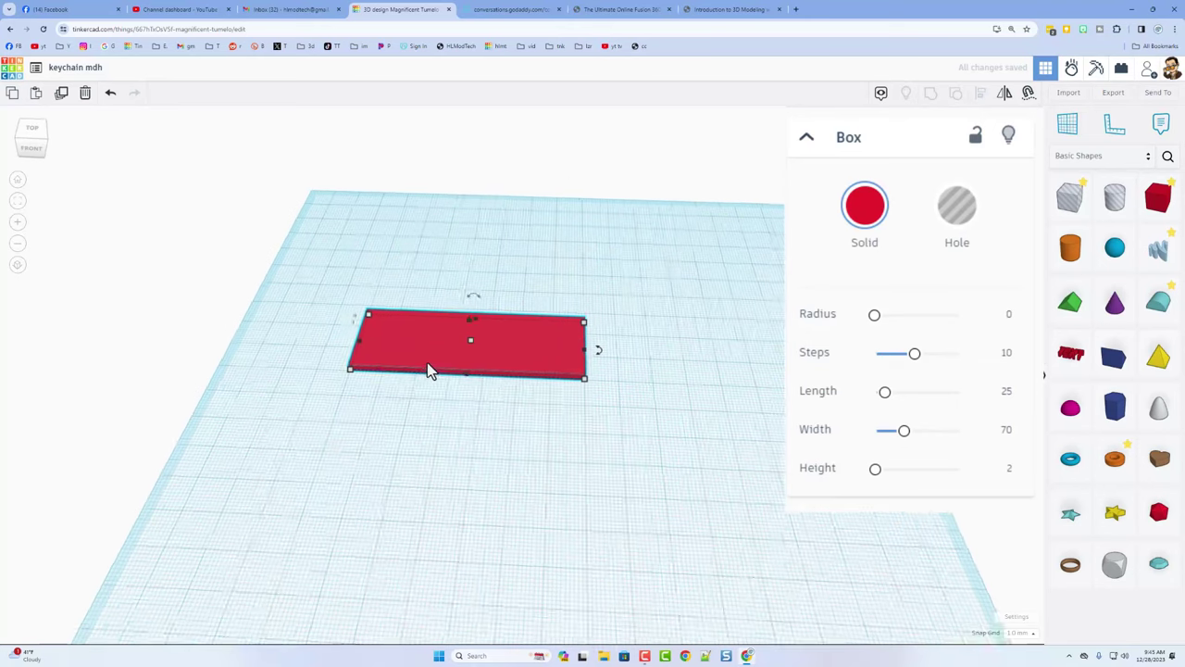
{"action": "mouse_move", "coordinate": [393, 348]}
{"action": "right_mouse_down"}
{"action": "mouse_move", "coordinate": [471, 288]}
{"action": "mouse_move", "coordinate": [370, 318]}
{"action": "mouse_move", "coordinate": [381, 356]}
{"action": "right_mouse_up"}
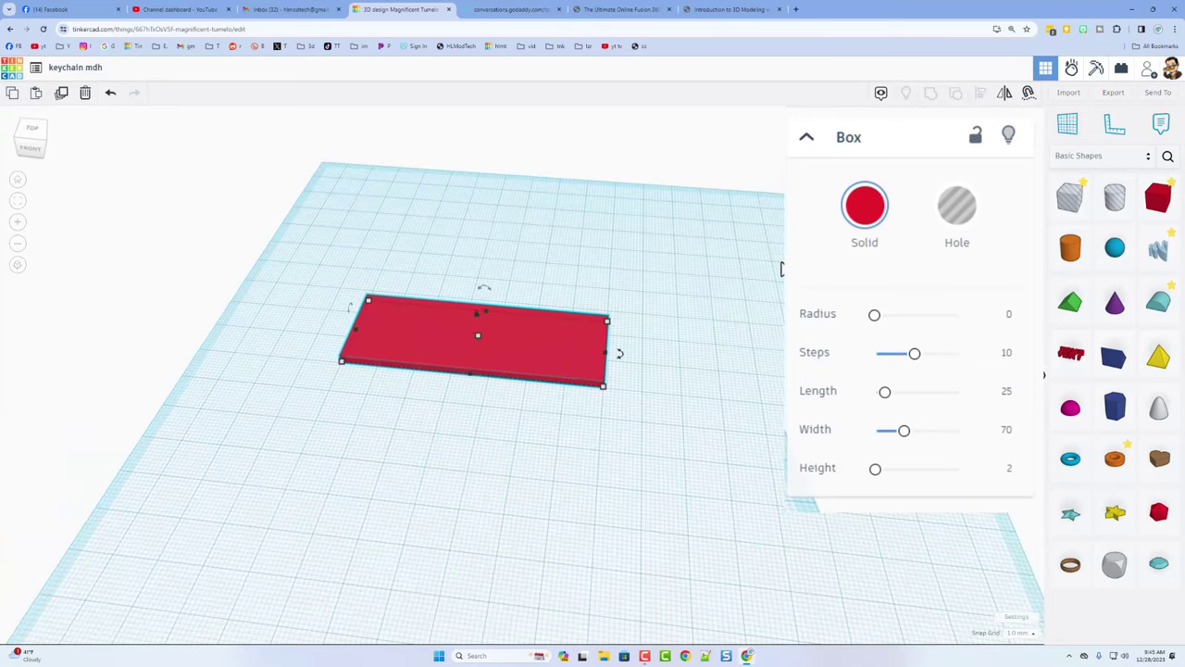
{"action": "left_click", "coordinate": [1010, 315]}
{"action": "type", "text": "2"}
{"action": "key", "text": "Return"}
{"action": "scroll", "coordinate": [408, 343], "scroll_direction": "up", "scroll_amount": 5}
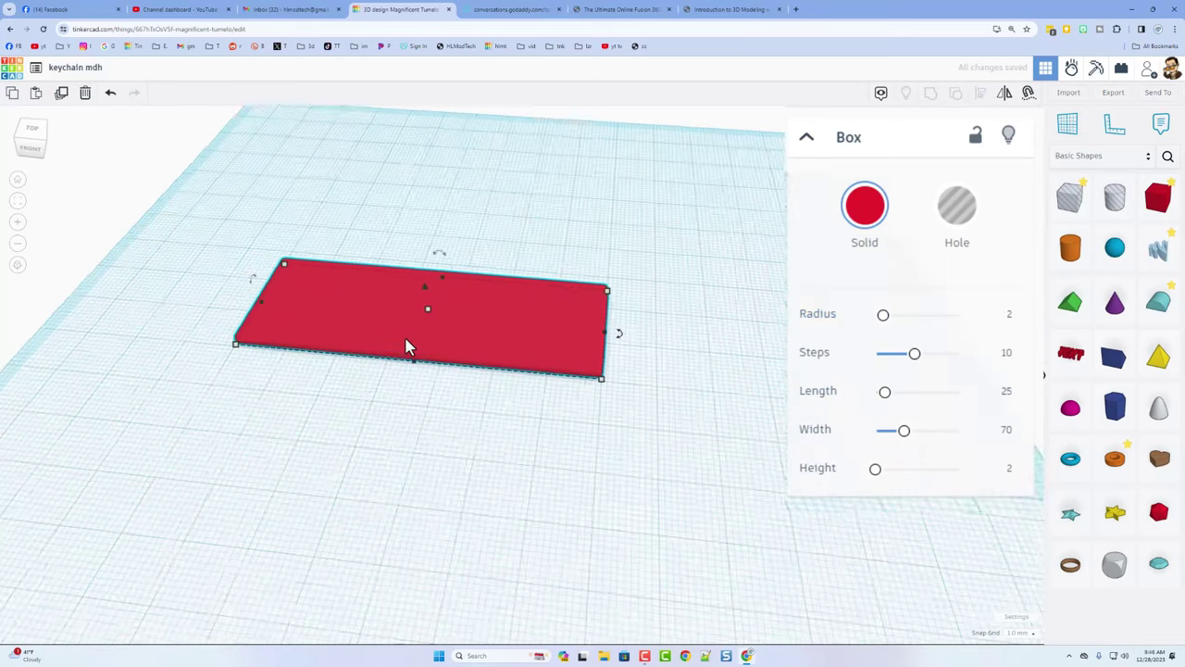
{"action": "right_click_drag", "start_coordinate": [463, 410], "coordinate": [484, 347]}
{"action": "key", "text": "f"}
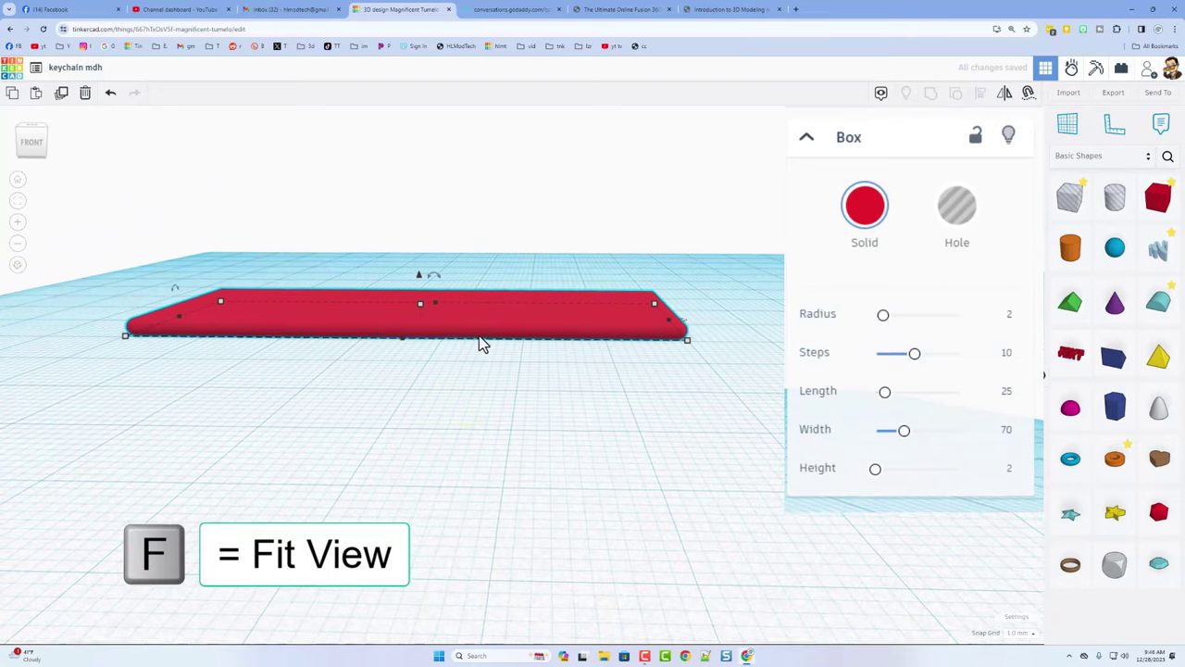
{"action": "left_click", "coordinate": [481, 325]}
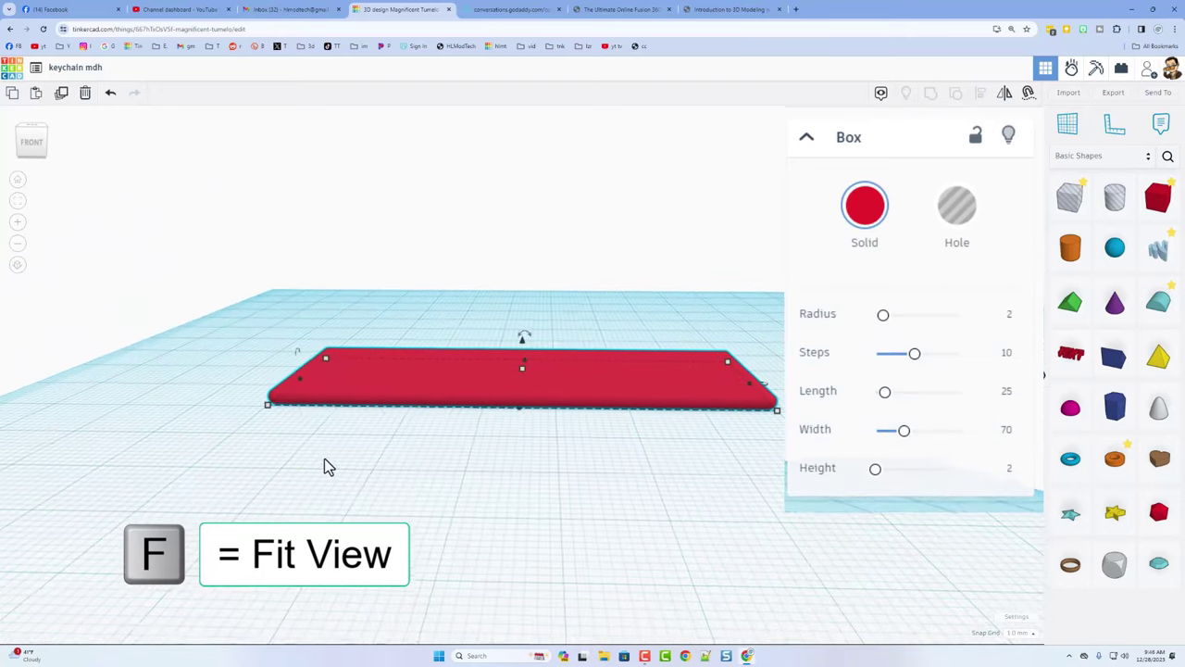
{"action": "mouse_move", "coordinate": [324, 460]}
{"action": "right_mouse_down"}
{"action": "mouse_move", "coordinate": [543, 433]}
{"action": "mouse_move", "coordinate": [510, 469]}
{"action": "mouse_move", "coordinate": [338, 532]}
{"action": "right_mouse_up"}
{"action": "left_click", "coordinate": [472, 517]}
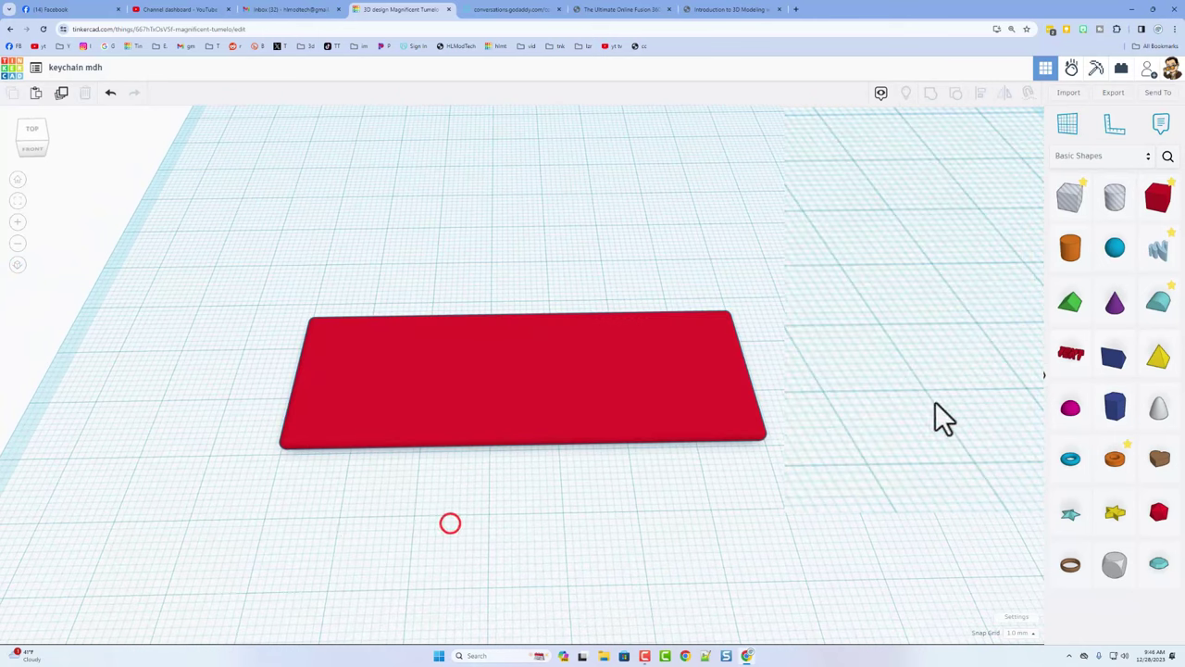
Add a second box behind the thin plate and resize it to 70 mm wide and 4 mm high
{"action": "left_click", "coordinate": [1158, 197]}
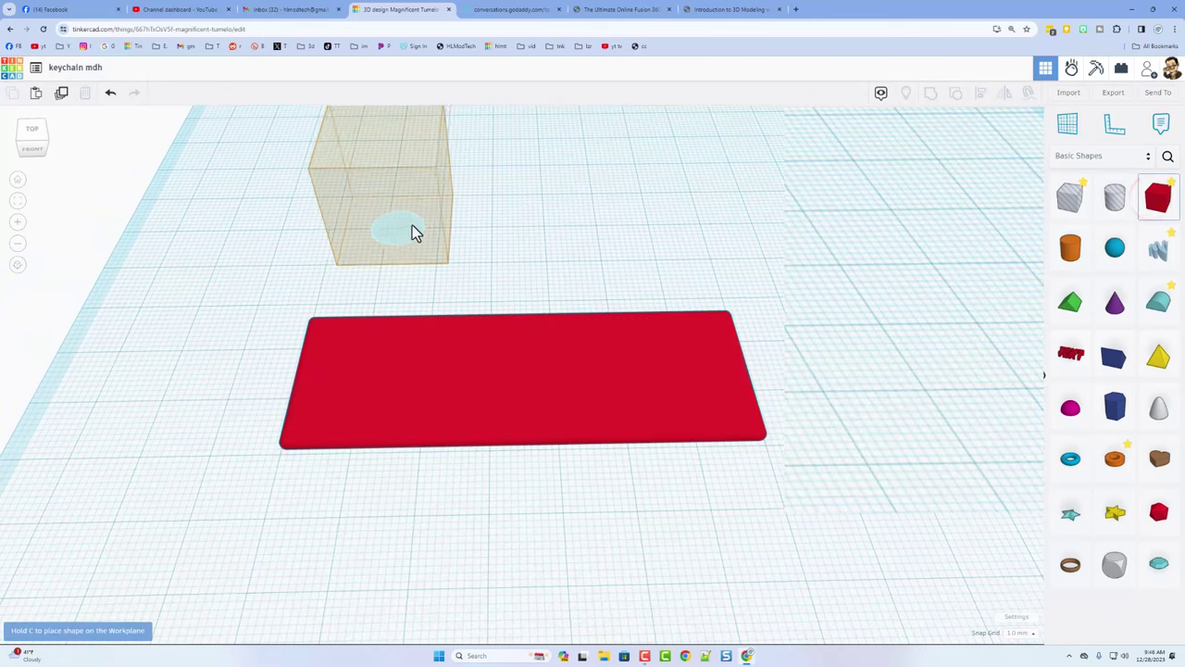
{"action": "left_click", "coordinate": [375, 225]}
{"action": "left_click_drag", "start_coordinate": [429, 219], "coordinate": [693, 206]}
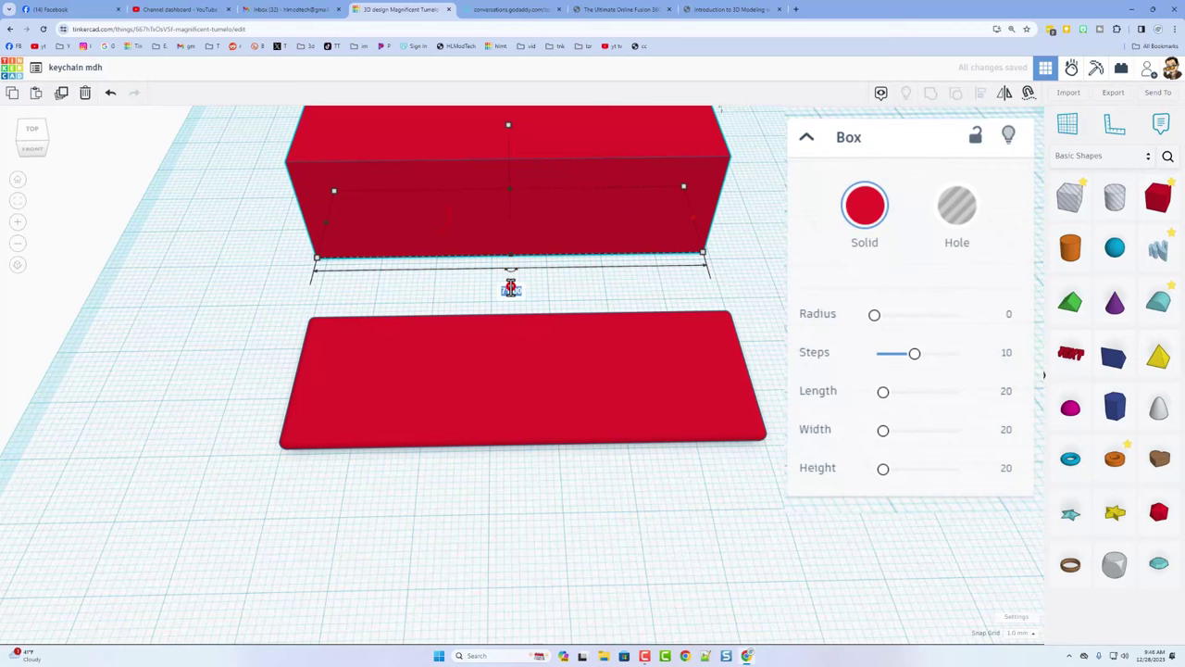
{"action": "left_click", "coordinate": [510, 286]}
{"action": "type", "text": "70"}
{"action": "key", "text": "Return"}
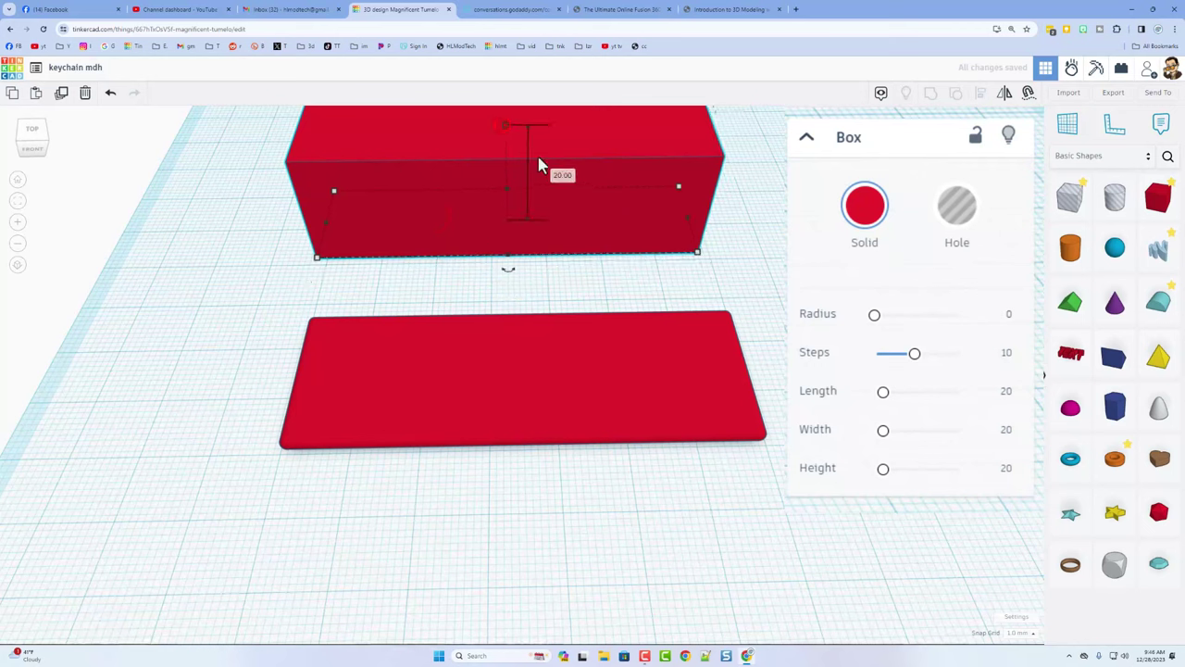
{"action": "left_click", "coordinate": [562, 175]}
{"action": "type", "text": "4"}
{"action": "key", "text": "Return"}
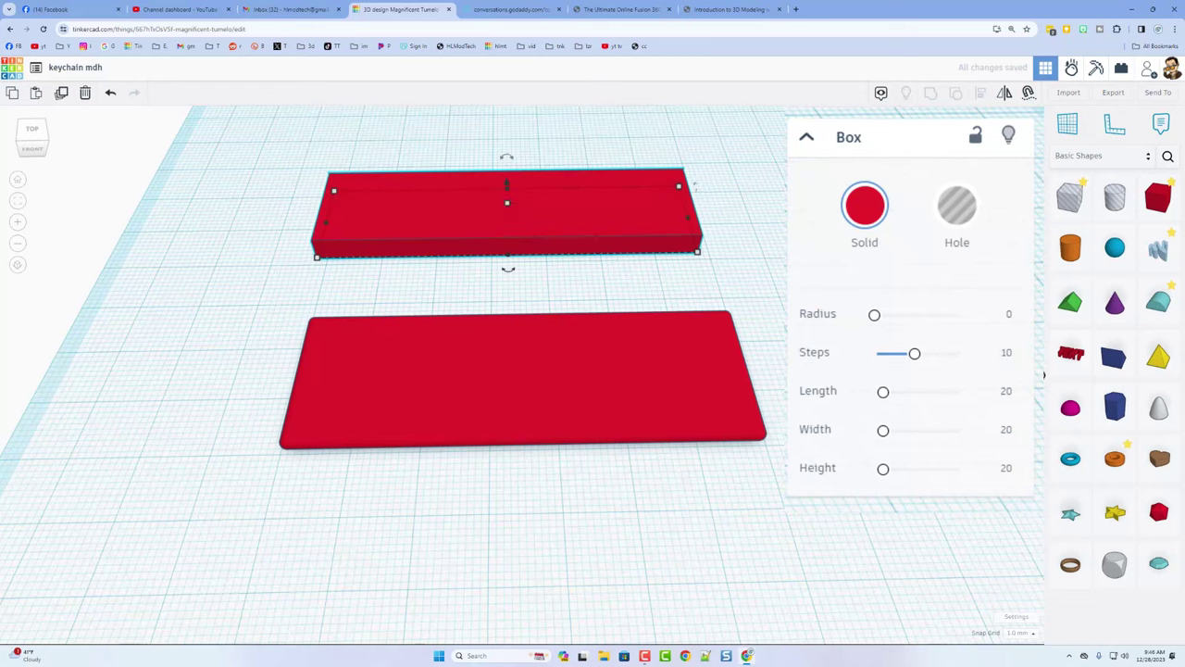
Set the second box's radius to 2 and compare its rounded corners with the thin plate
{"action": "left_click", "coordinate": [1013, 317]}
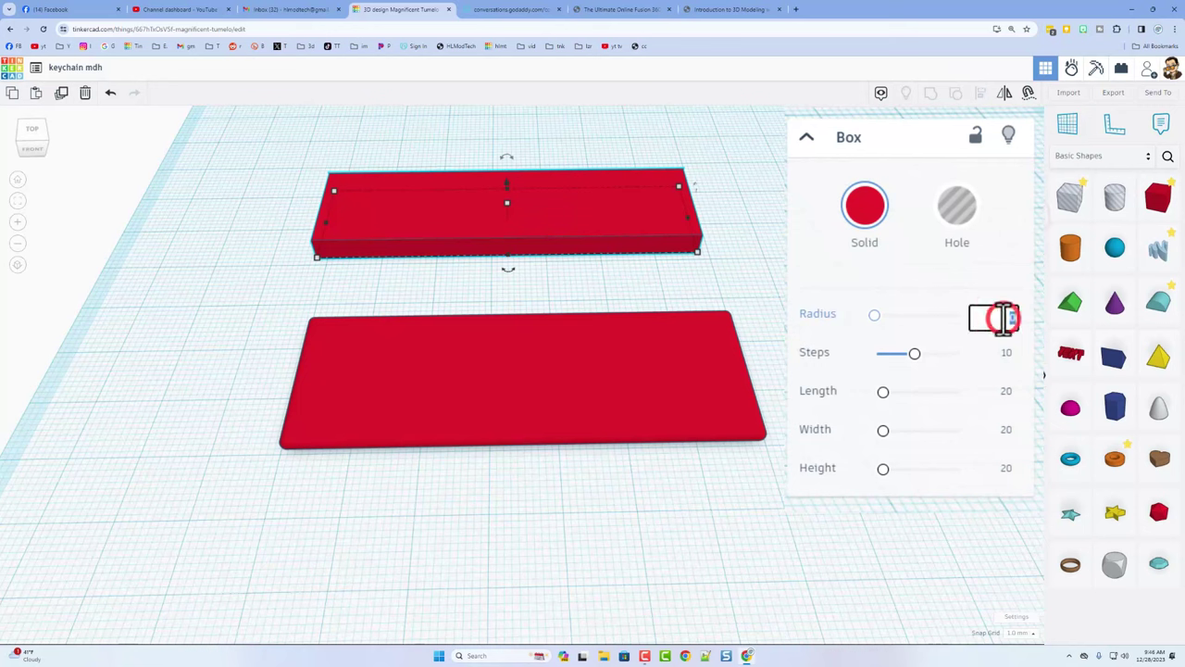
{"action": "type", "text": "2"}
{"action": "key", "text": "Return"}
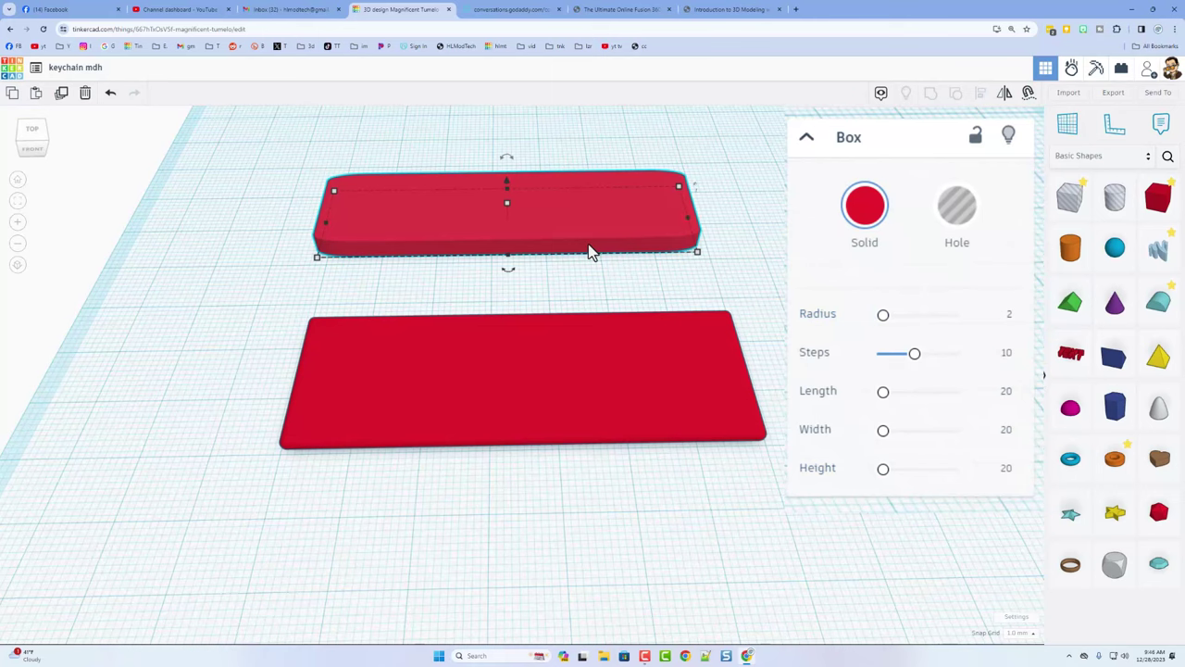
{"action": "right_click_drag", "start_coordinate": [589, 245], "coordinate": [563, 247]}
{"action": "scroll", "coordinate": [569, 215], "scroll_direction": "down", "scroll_amount": 2}
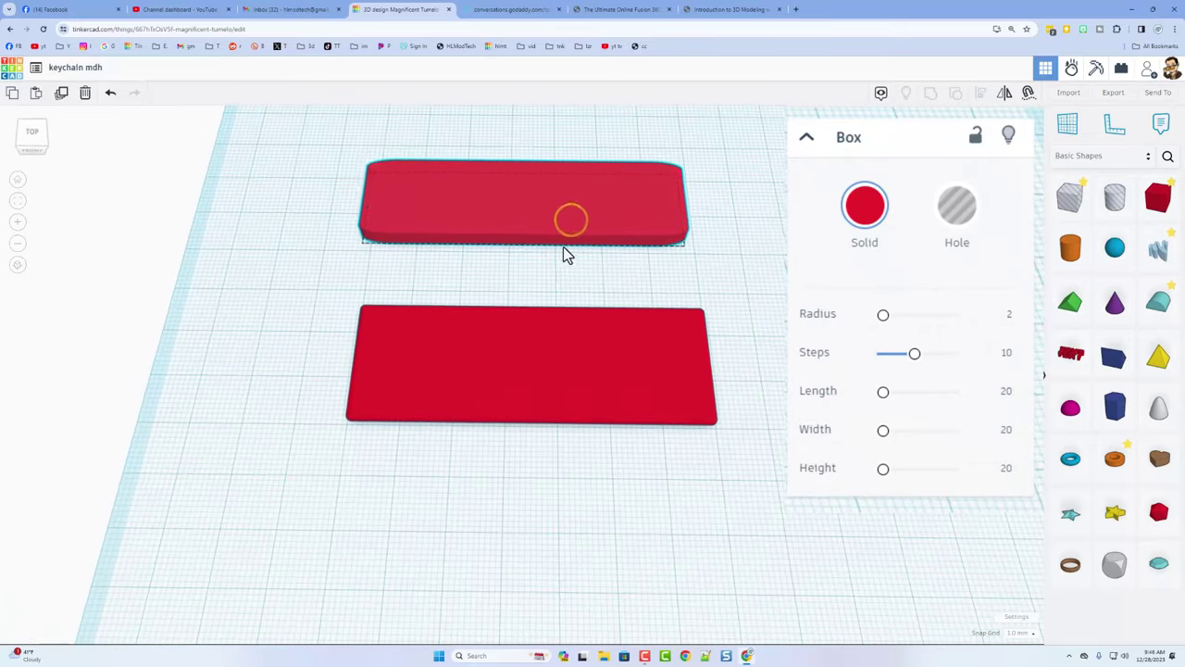
{"action": "right_click_drag", "start_coordinate": [436, 437], "coordinate": [343, 394]}
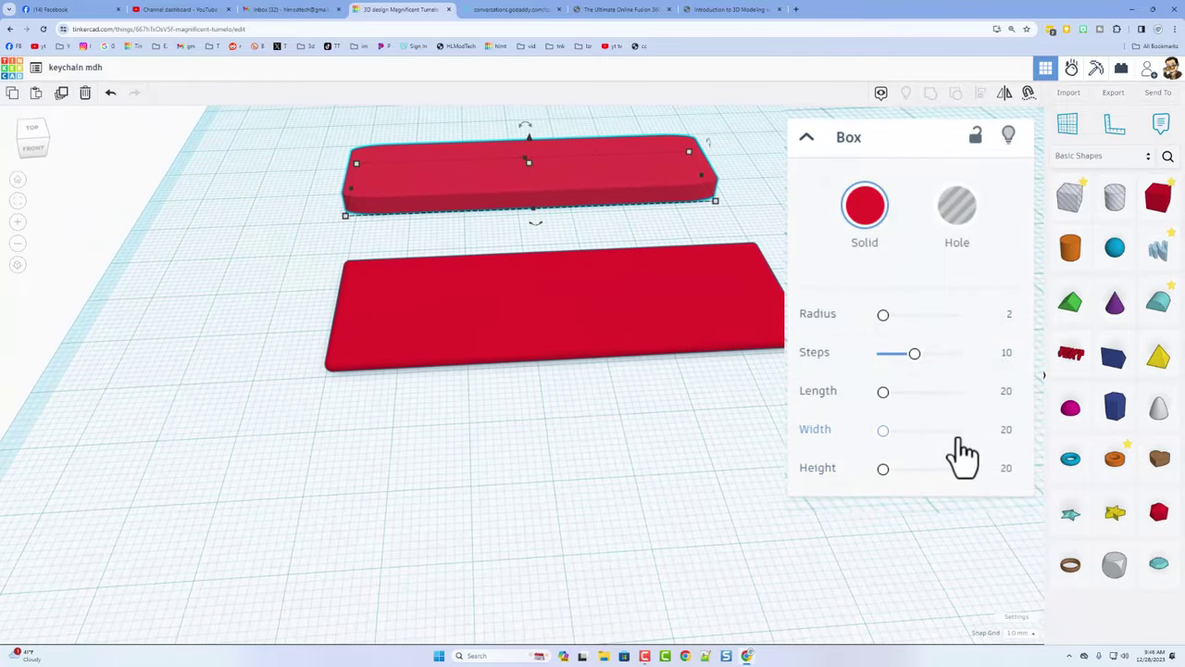
{"action": "mouse_move", "coordinate": [561, 408]}
{"action": "right_mouse_down"}
{"action": "mouse_move", "coordinate": [550, 413]}
{"action": "mouse_move", "coordinate": [552, 399]}
{"action": "right_mouse_up"}
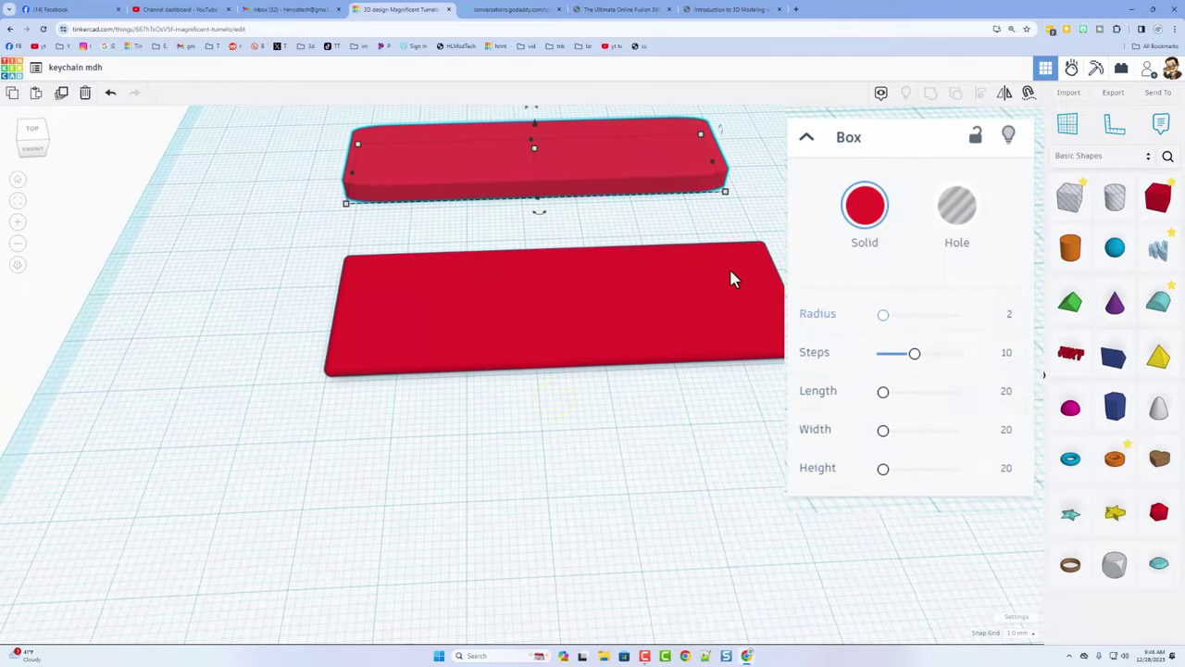
Set the radius of the thin 70 by 25 plate to 5
{"action": "left_click", "coordinate": [532, 303]}
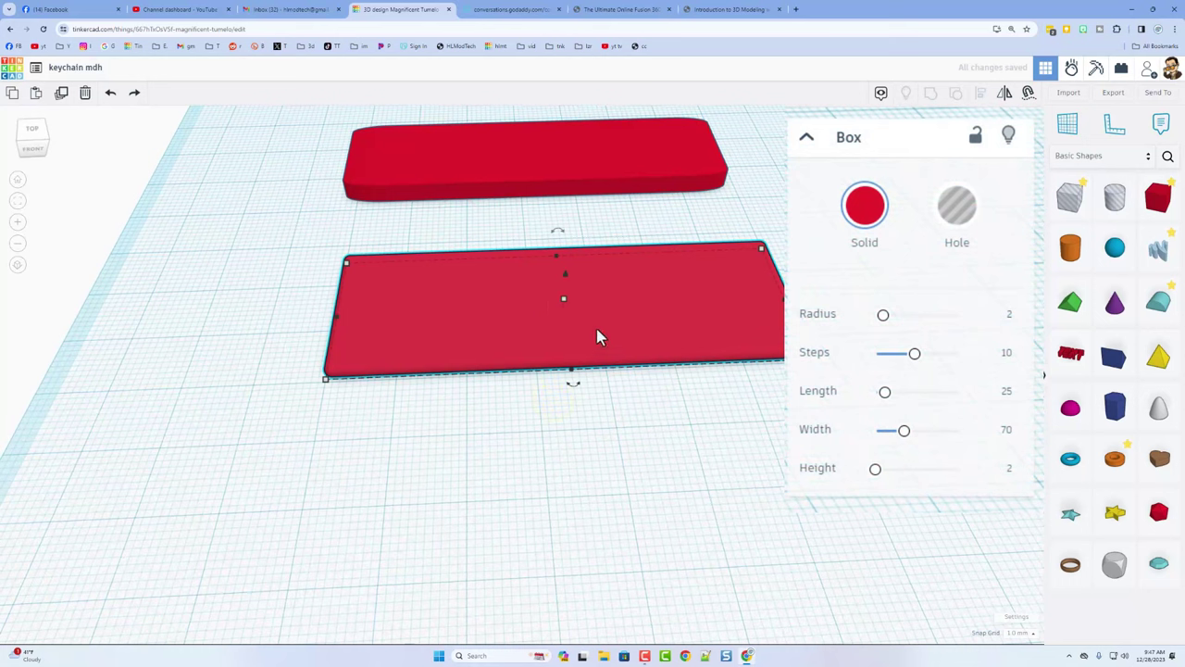
{"action": "left_click", "coordinate": [1009, 315]}
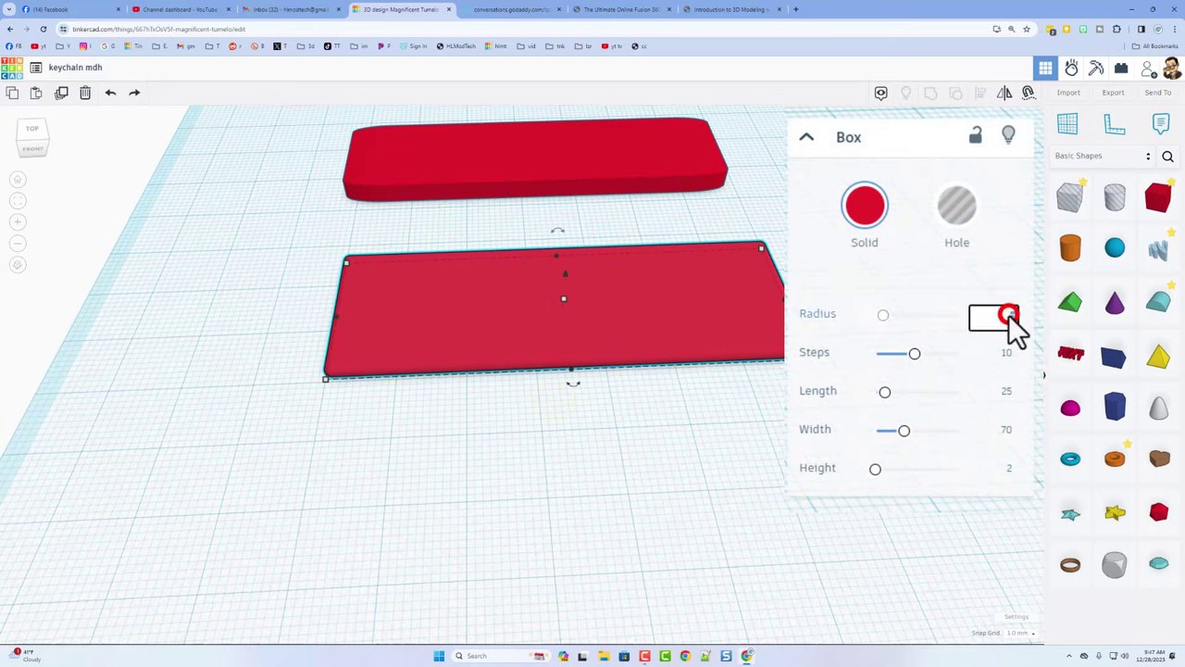
{"action": "type", "text": "5"}
{"action": "key", "text": "Return"}
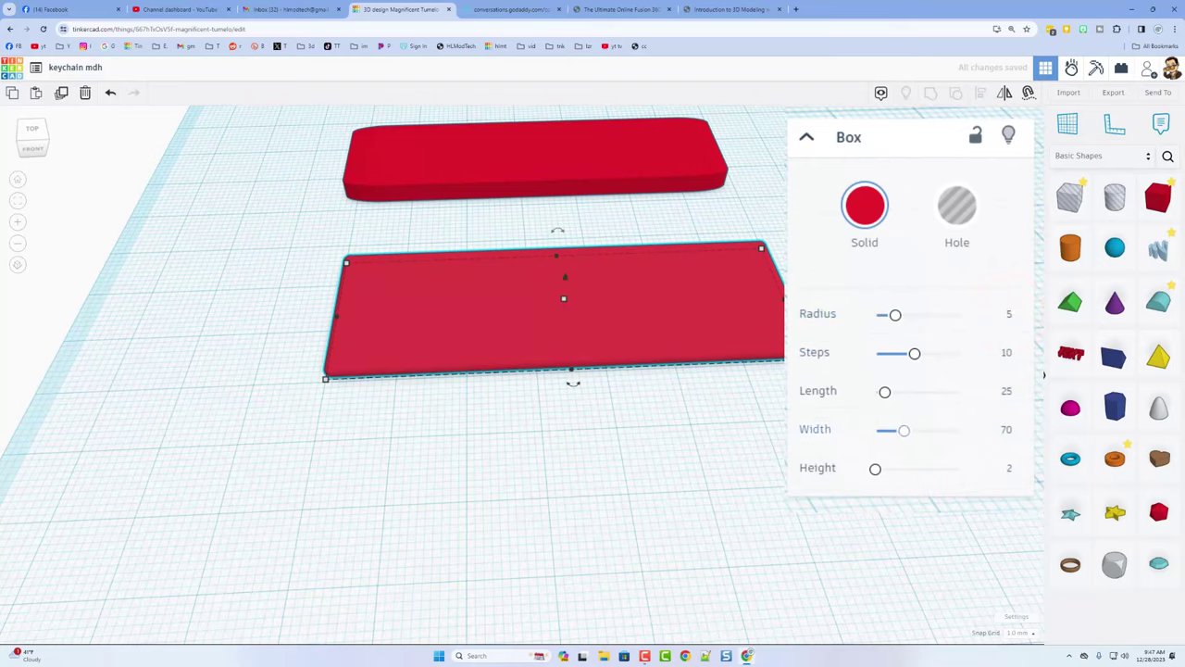
Delete the thicker second box behind the plate
{"action": "right_click_drag", "start_coordinate": [408, 375], "coordinate": [381, 402]}
{"action": "scroll", "coordinate": [435, 356], "scroll_direction": "down", "scroll_amount": 4}
{"action": "left_click", "coordinate": [419, 139]}
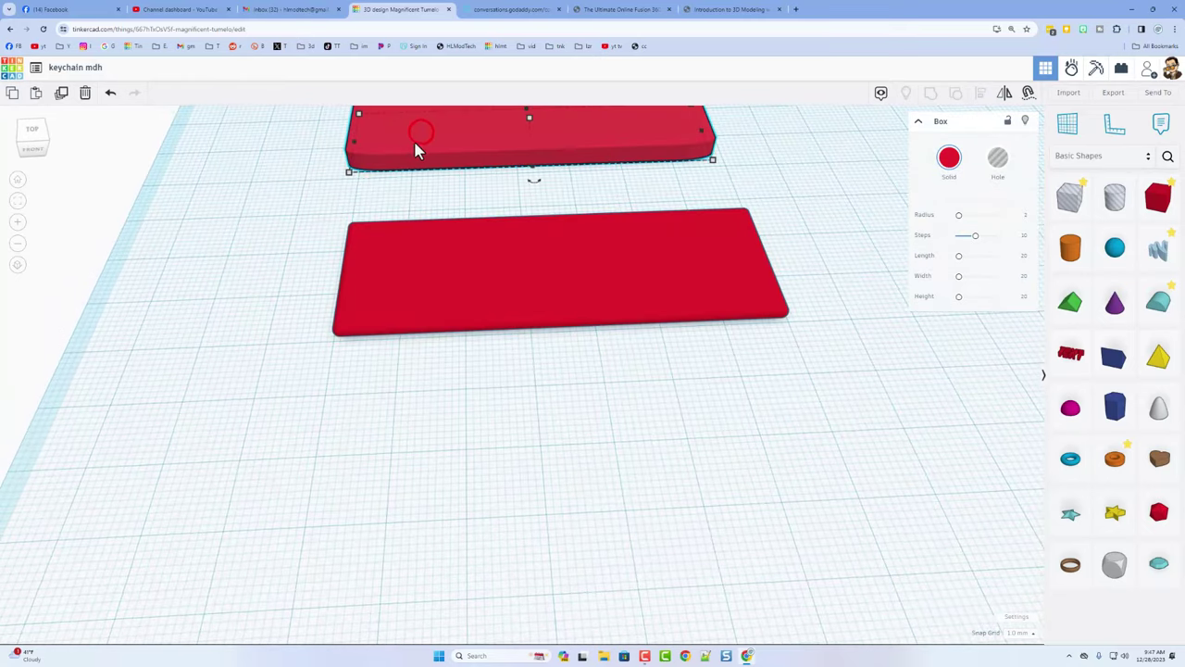
{"action": "key", "text": "Delete"}
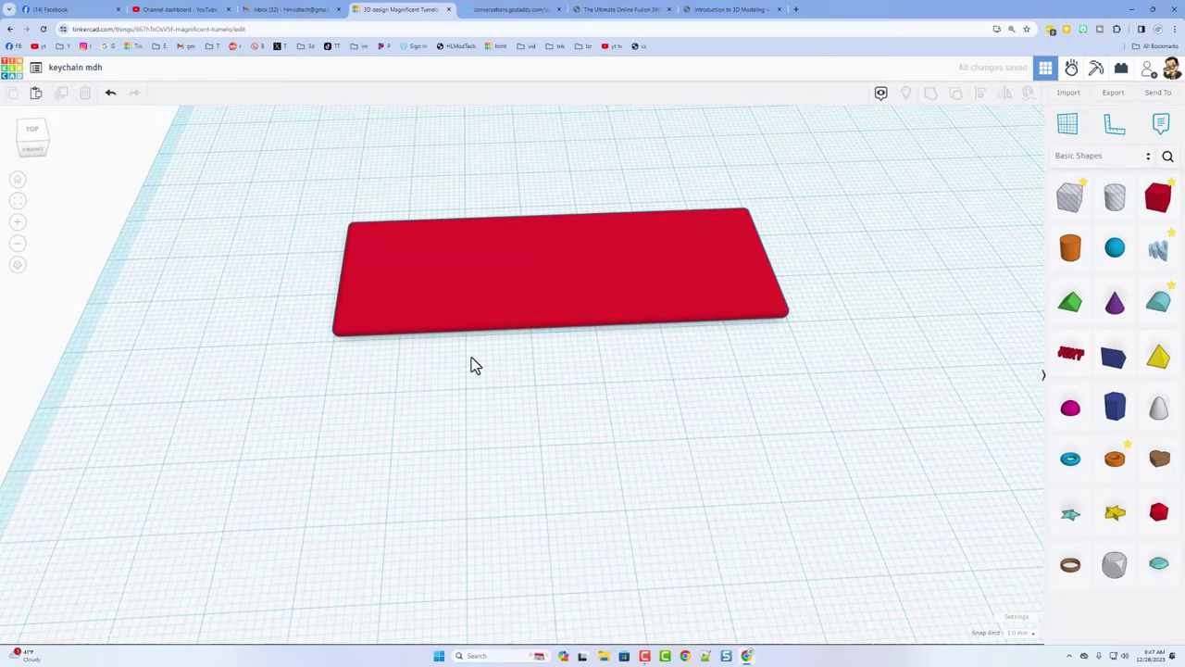
Change the plate's solid color from the presets to medium-dark blue
{"action": "left_click", "coordinate": [493, 296]}
{"action": "left_click", "coordinate": [949, 166]}
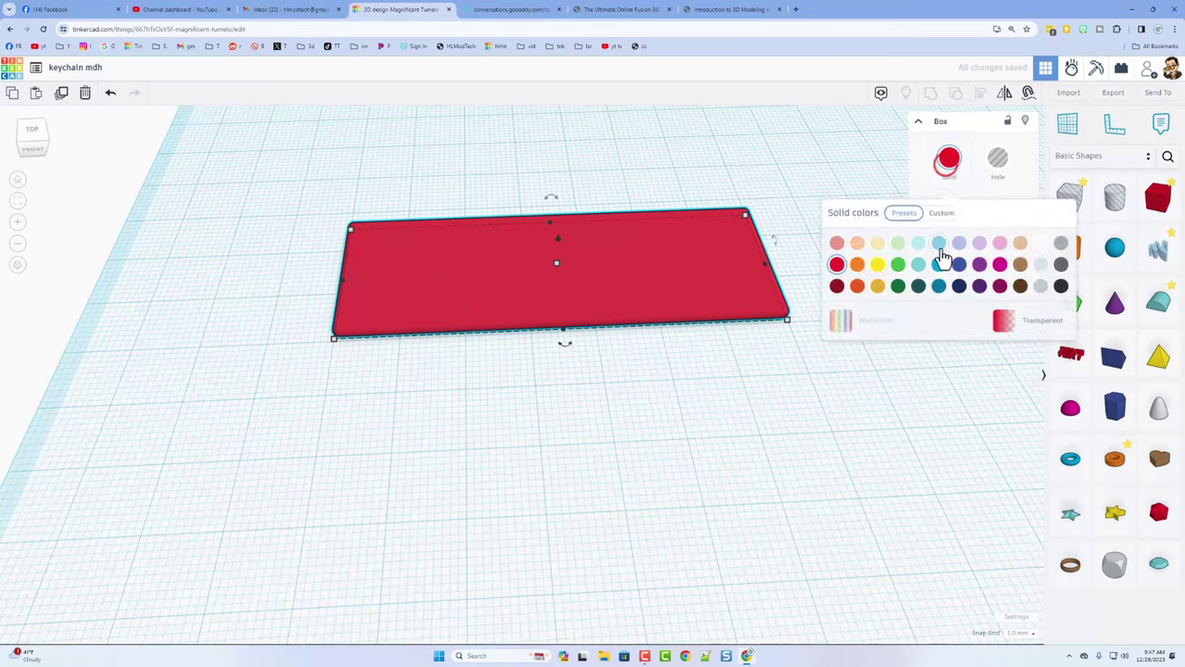
{"action": "left_click", "coordinate": [962, 267]}
{"action": "right_click_drag", "start_coordinate": [592, 357], "coordinate": [478, 291]}
{"action": "left_click", "coordinate": [476, 386]}
{"action": "right_click_drag", "start_coordinate": [476, 386], "coordinate": [492, 370]}
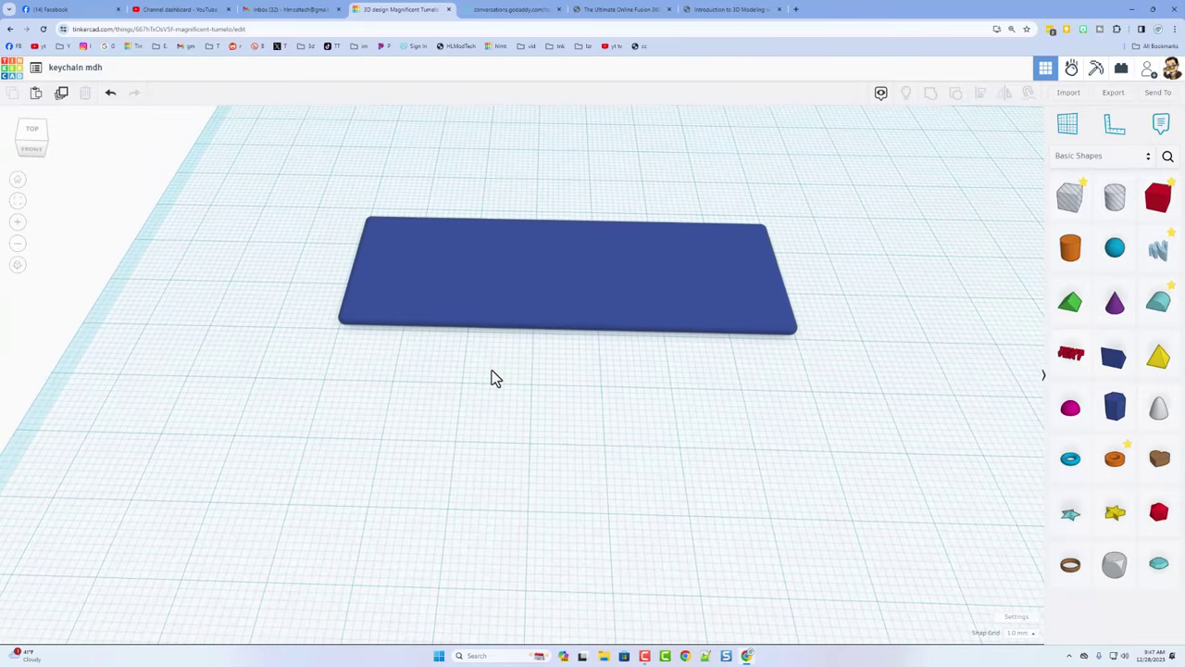
Duplicate the blue plate and move the copy straight back until it clears the original
{"action": "left_click", "coordinate": [517, 283]}
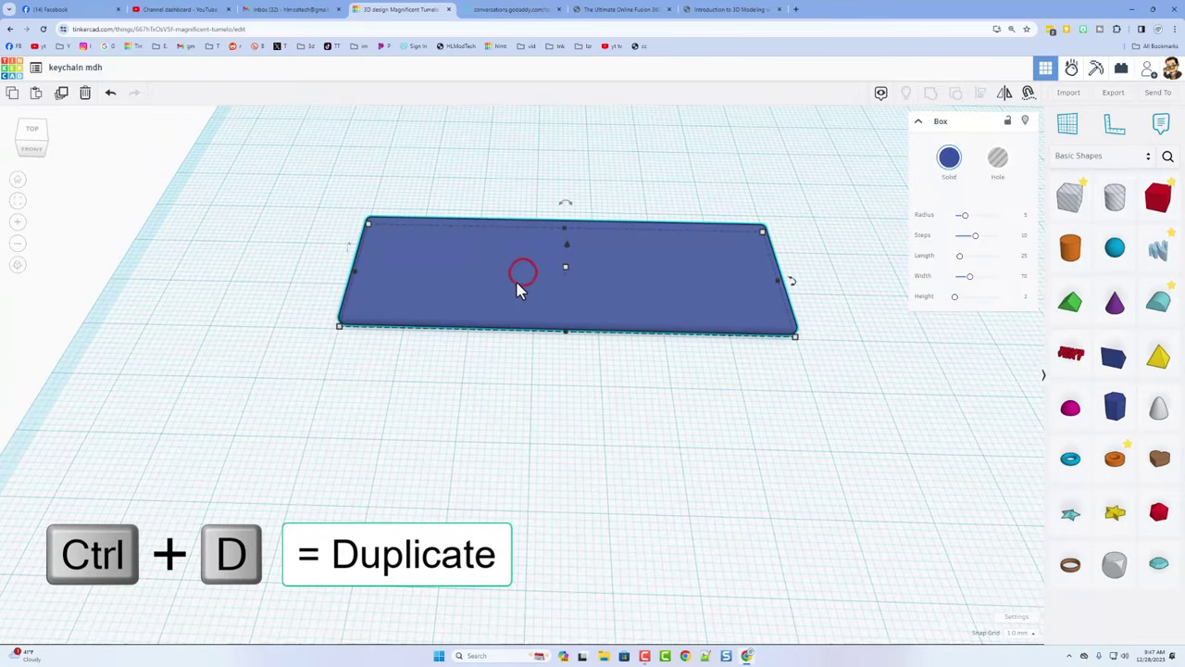
{"action": "key", "text": "ctrl+d"}
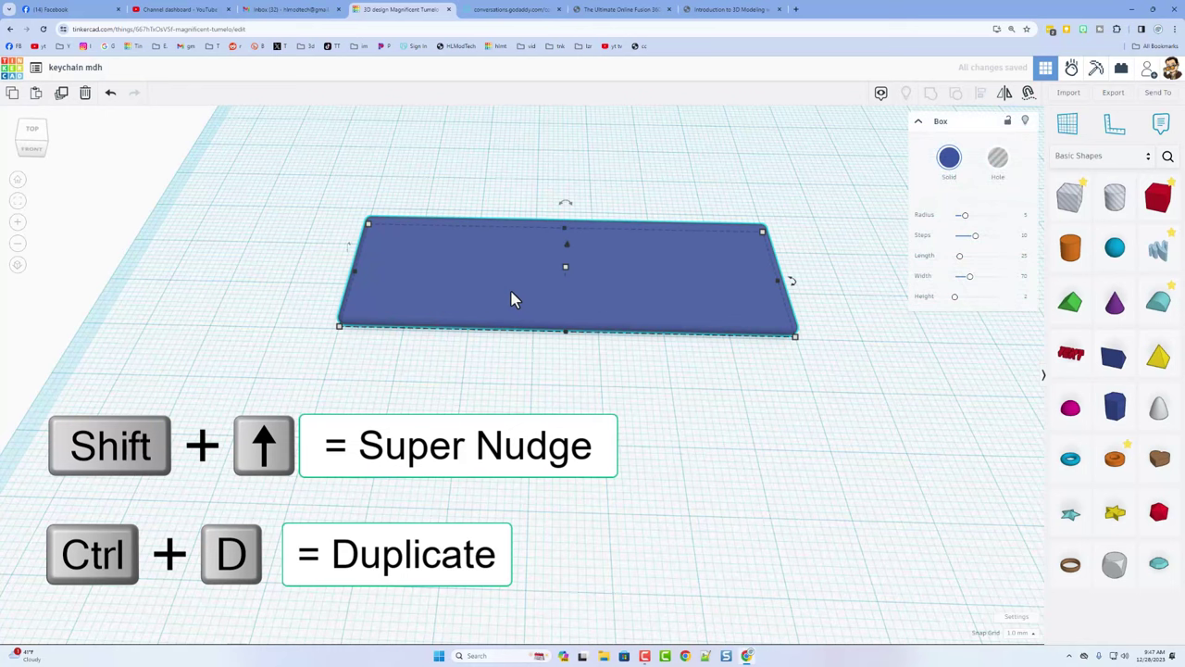
{"action": "key", "text": "shift+Up"}
{"action": "key", "text": "shift+Up"}
{"action": "key", "text": "shift+Up"}
{"action": "key", "text": "shift+Up"}
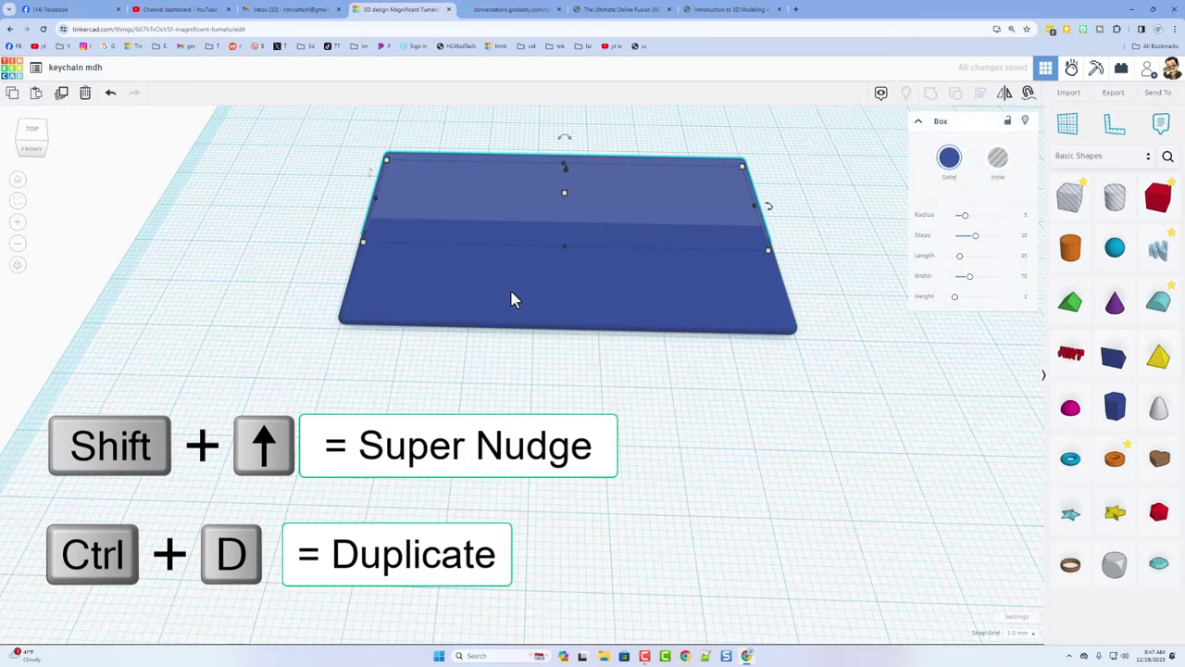
Change the duplicated plate's solid color to yellow from the presets
{"action": "left_click", "coordinate": [944, 161]}
{"action": "left_click", "coordinate": [877, 264]}
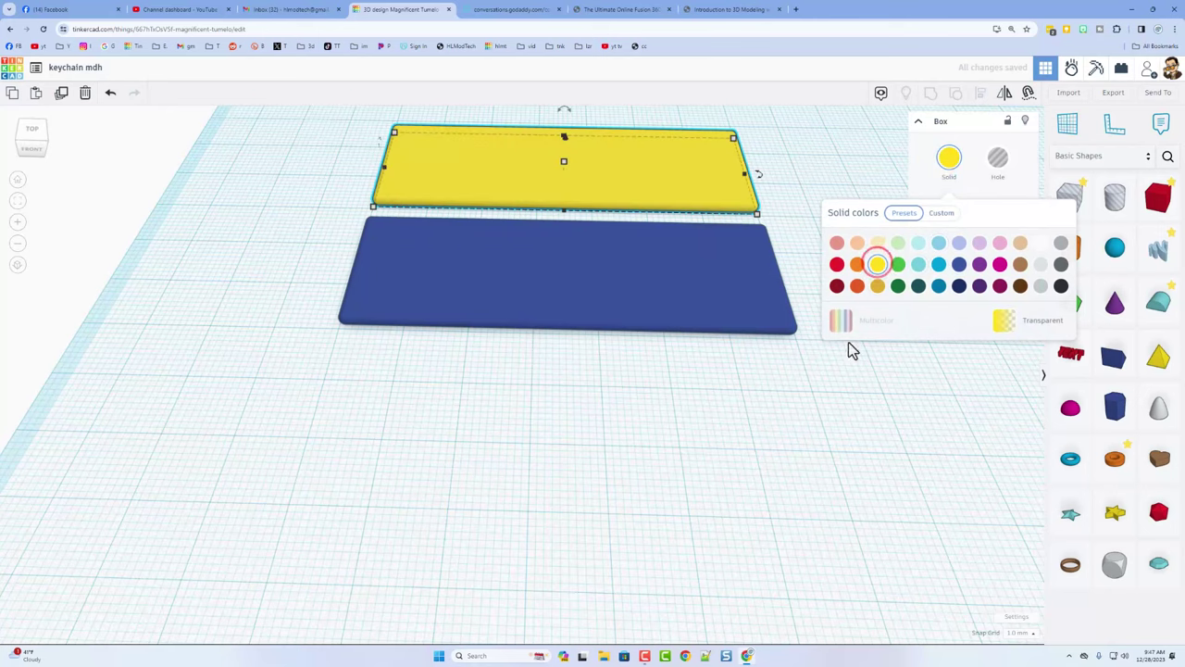
{"action": "left_click", "coordinate": [811, 237]}
{"action": "scroll", "coordinate": [604, 207], "scroll_direction": "up", "scroll_amount": 1}
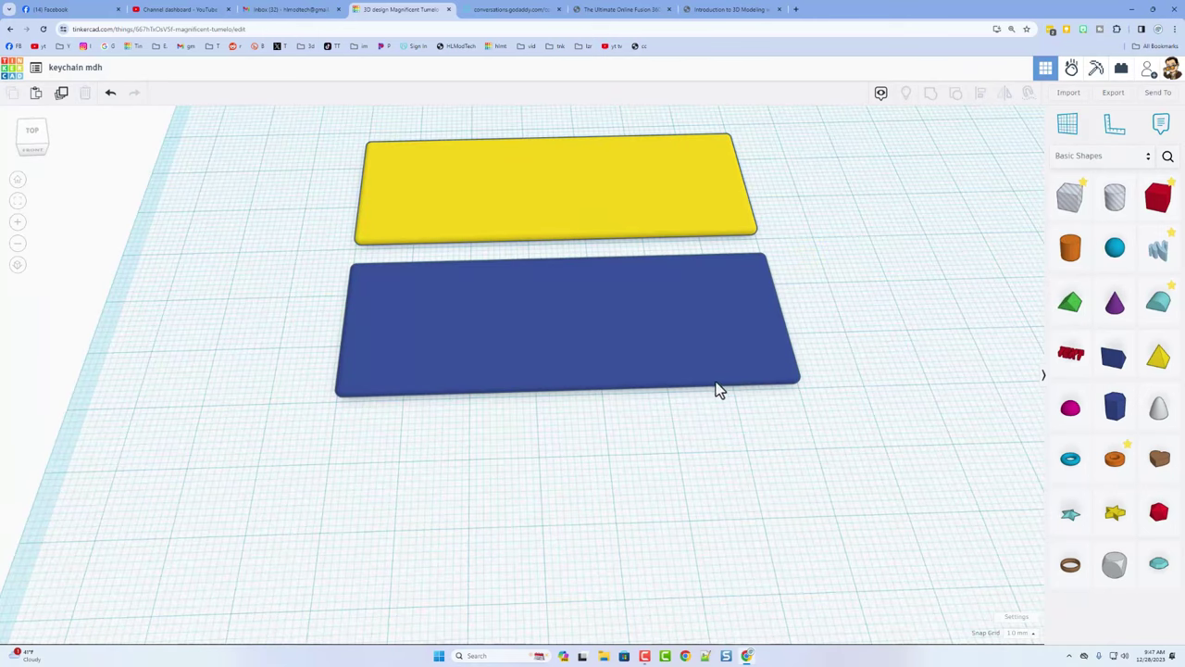
Place a Text shape on top of the blue plate and change its wording to CadClass
{"action": "key", "text": "c"}
{"action": "left_click_drag", "start_coordinate": [1071, 353], "coordinate": [556, 330]}
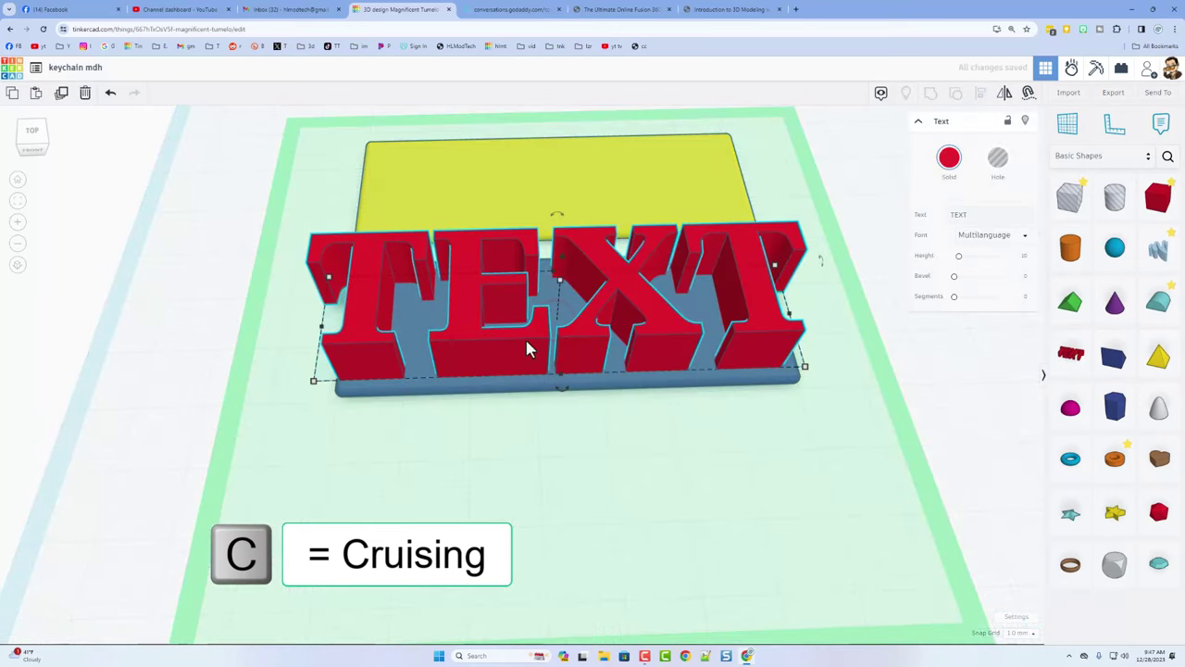
{"action": "left_click", "coordinate": [983, 209]}
{"action": "key", "text": "BackSpace"}
{"action": "key", "text": "BackSpace"}
{"action": "key", "text": "BackSpace"}
{"action": "key", "text": "BackSpace"}
{"action": "type", "text": "Cadc"}
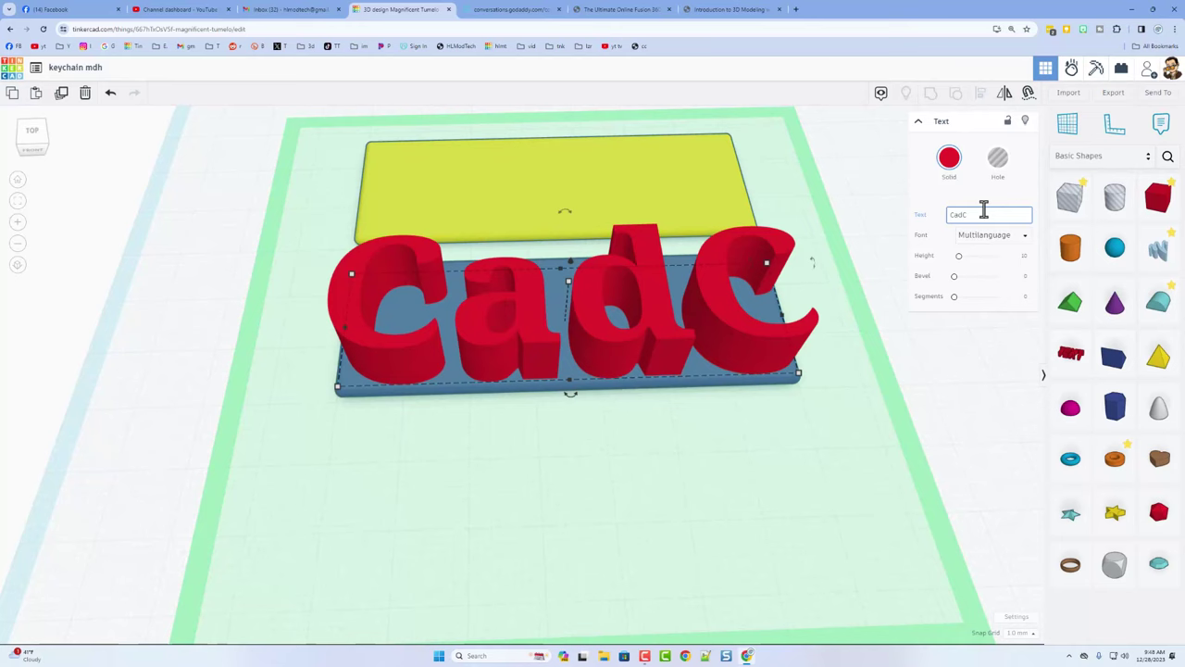
{"action": "type", "text": "lass"}
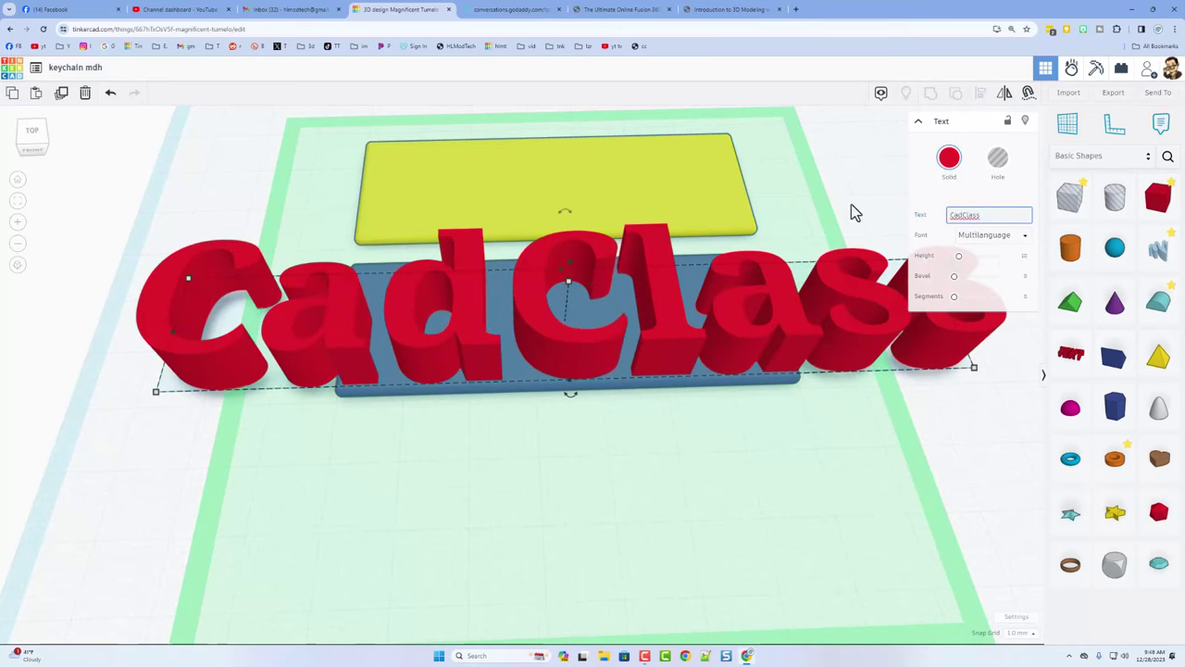
Narrow the CadClass text from both ends so it fits within the blue plate's width
{"action": "left_click", "coordinate": [173, 331]}
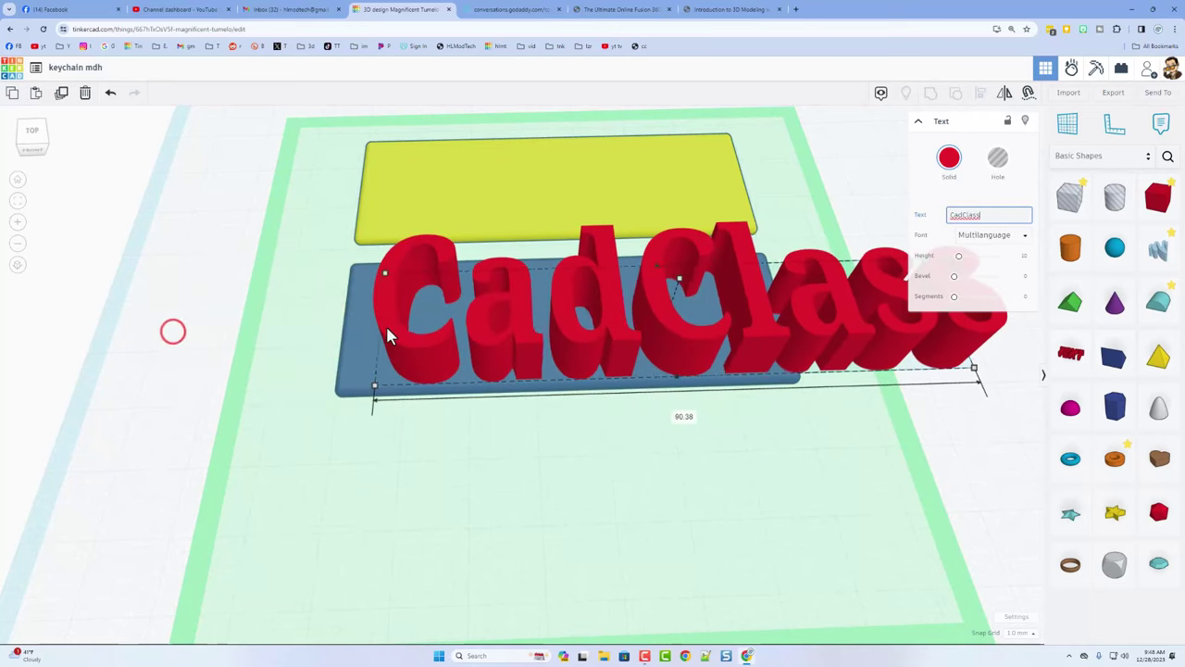
{"action": "scroll", "coordinate": [491, 359], "scroll_direction": "down", "scroll_amount": 2}
{"action": "left_click_drag", "start_coordinate": [834, 350], "coordinate": [695, 346]}
Reduce the height of the CadClass text so it forms low raised letters on the plate
{"action": "right_click_drag", "start_coordinate": [695, 346], "coordinate": [559, 338]}
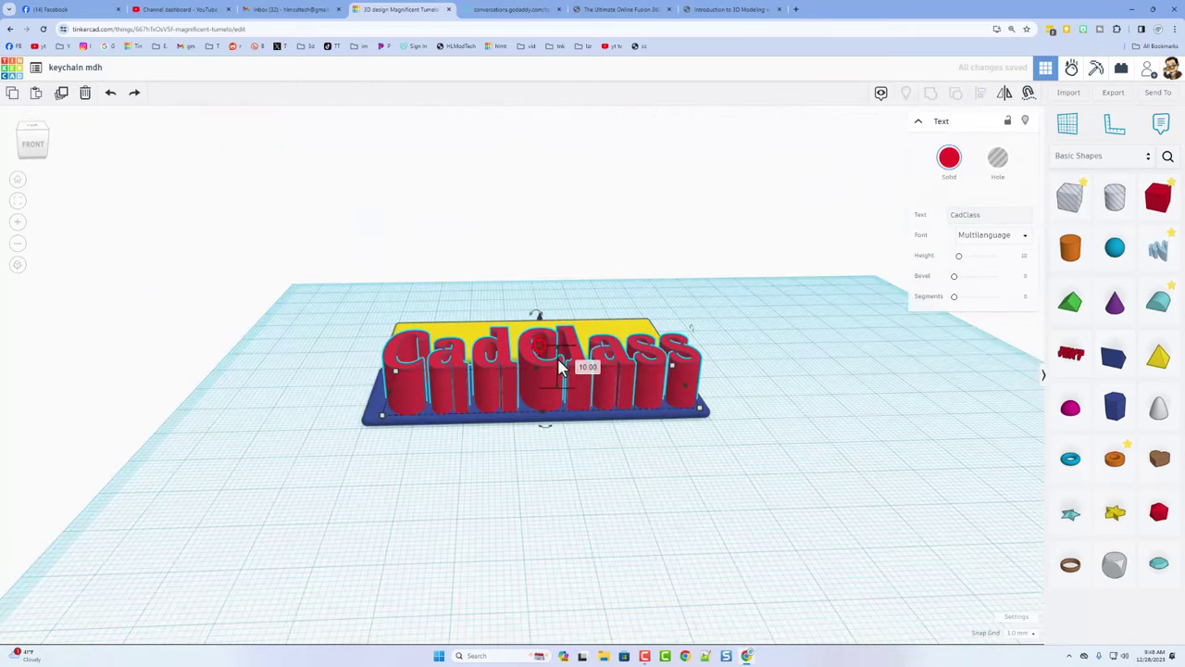
{"action": "left_click", "coordinate": [585, 370]}
{"action": "key", "text": "Return"}
{"action": "right_click_drag", "start_coordinate": [379, 383], "coordinate": [401, 463]}
{"action": "left_click", "coordinate": [414, 457]}
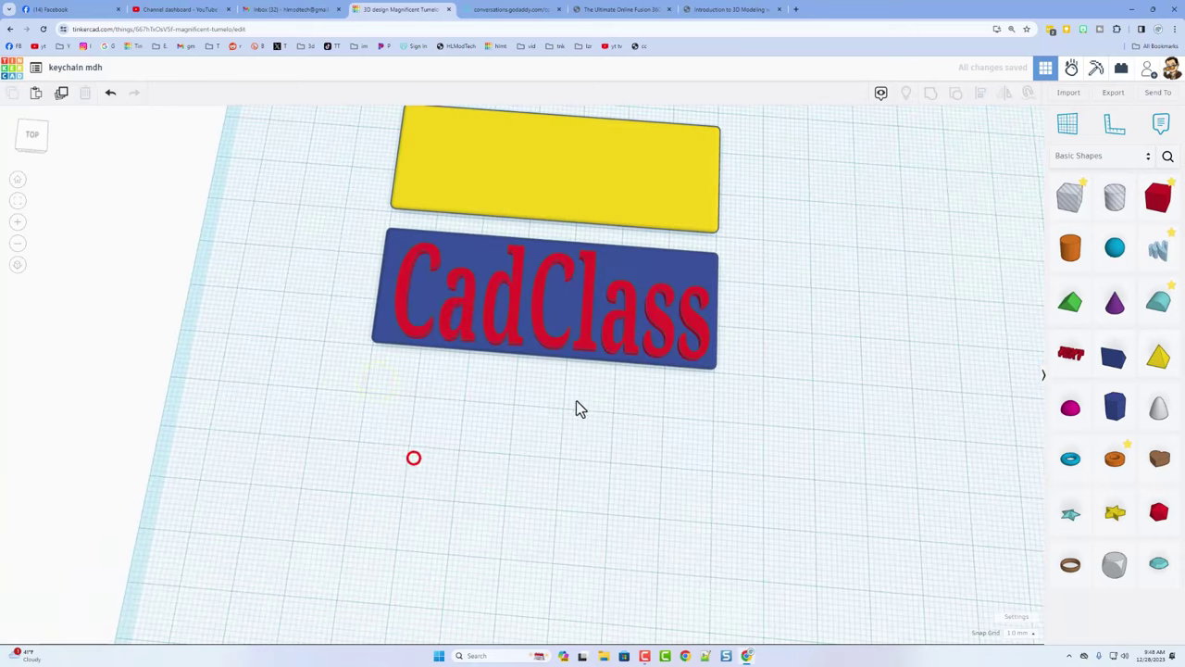
Align the CadClass text with the blue plate, centered along both its width and its length
{"action": "left_click", "coordinate": [567, 354]}
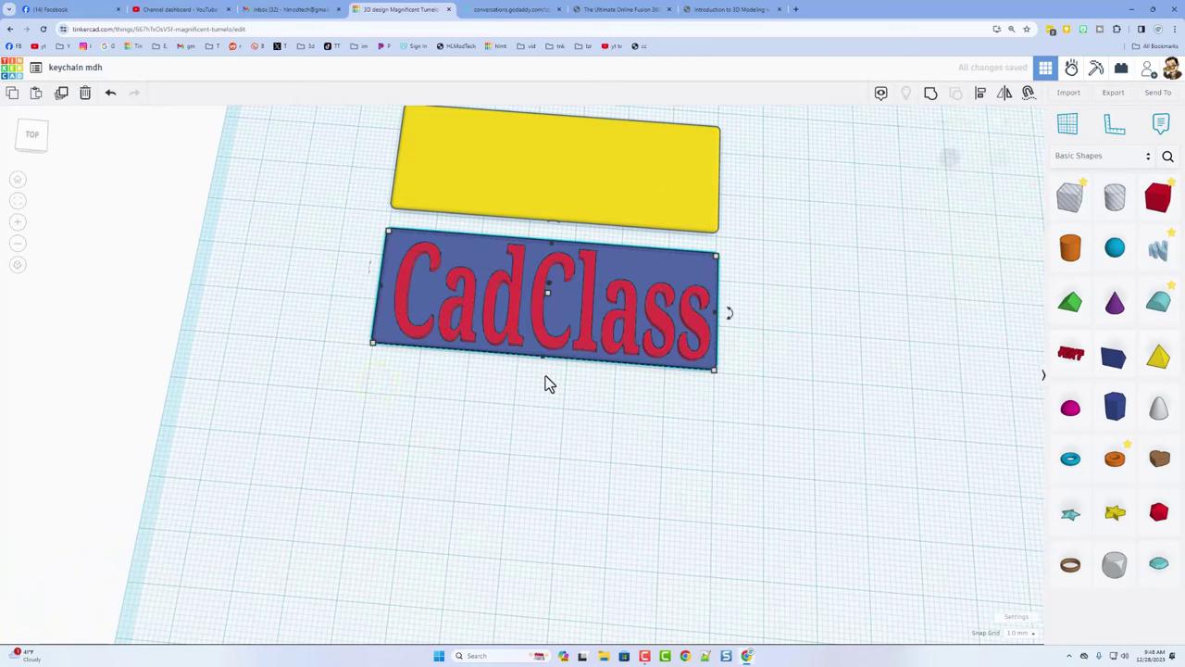
{"action": "key", "text": "l"}
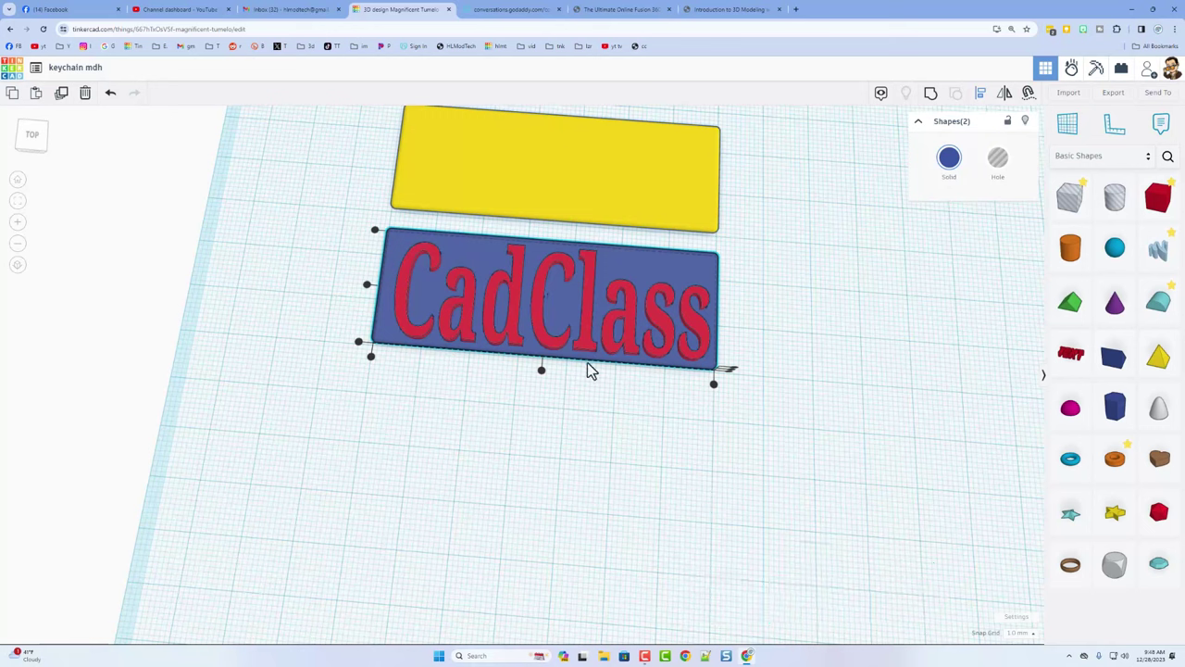
{"action": "left_click", "coordinate": [541, 371]}
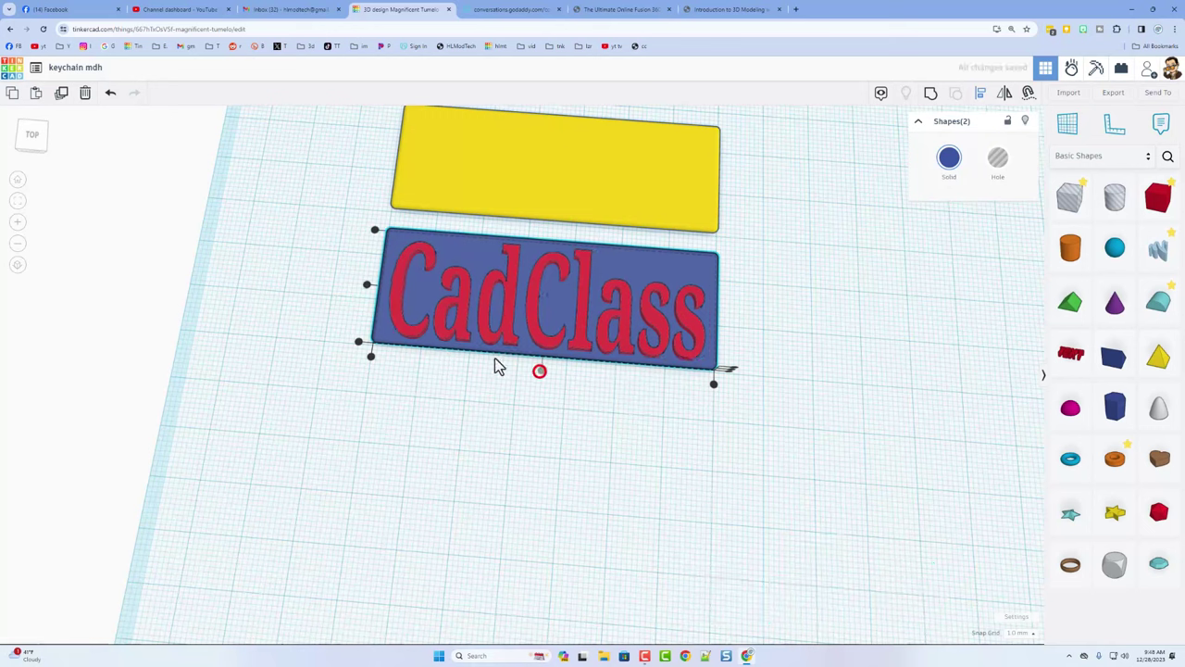
{"action": "left_click", "coordinate": [364, 284]}
{"action": "left_click", "coordinate": [325, 284]}
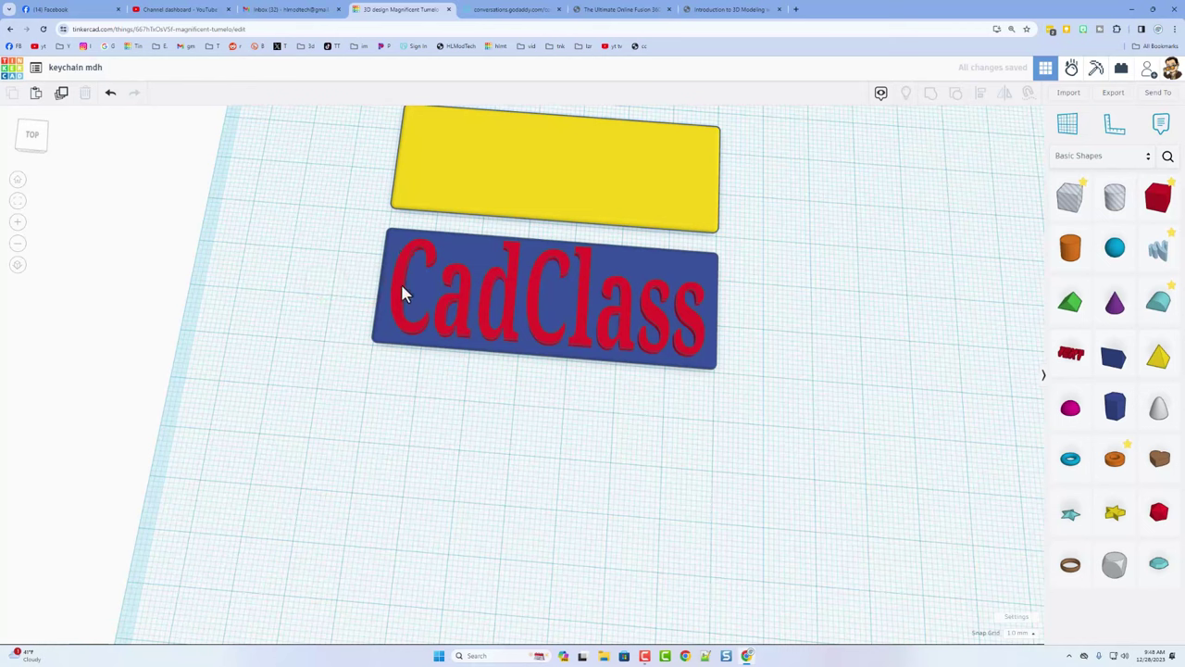
Shrink the CadClass text to about 61 mm wide and 18.7 mm deep, leaving space near the plate's back-left corner
{"action": "left_click_drag", "start_coordinate": [400, 282], "coordinate": [419, 295]}
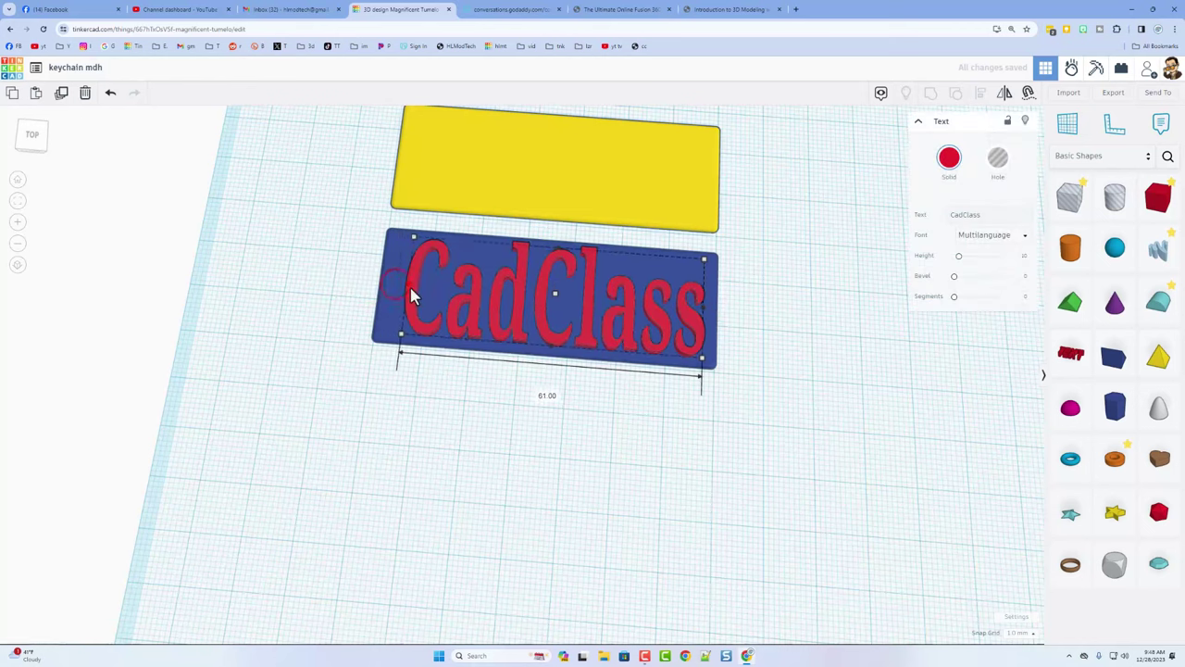
{"action": "left_click_drag", "start_coordinate": [567, 257], "coordinate": [562, 270]}
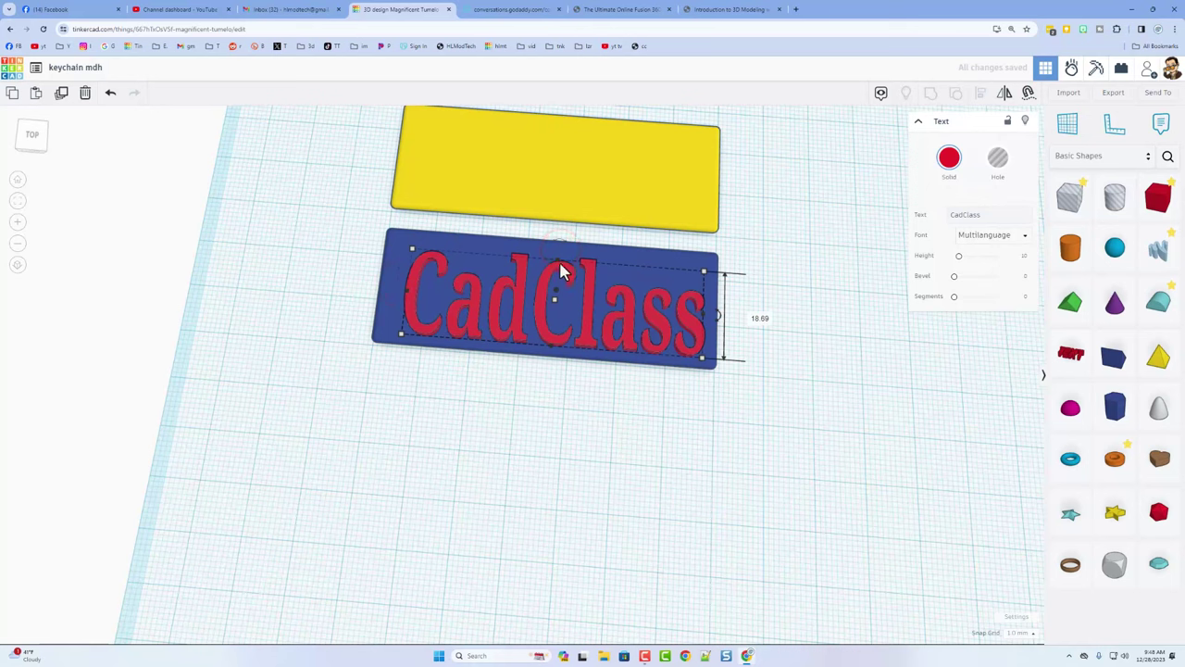
{"action": "left_click", "coordinate": [796, 289]}
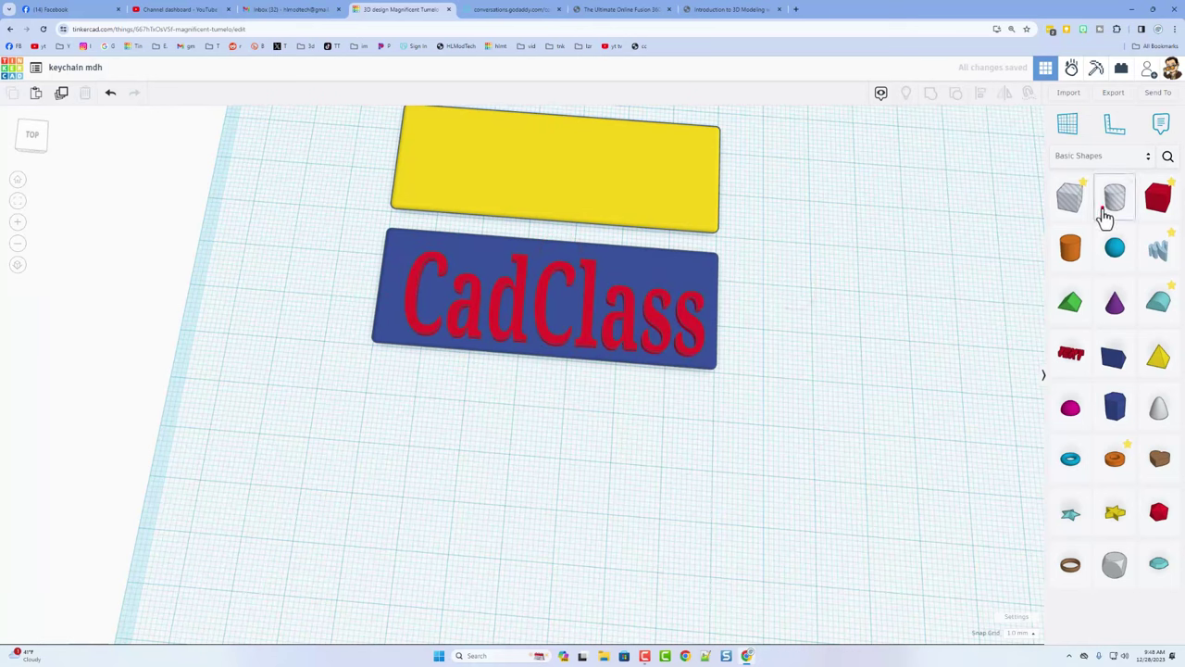
Place a cylinder hole shape beside the blue plate's left end and set its sides to 64
{"action": "left_click_drag", "start_coordinate": [1106, 211], "coordinate": [313, 324]}
{"action": "left_click", "coordinate": [305, 319]}
{"action": "right_click_drag", "start_coordinate": [304, 341], "coordinate": [311, 367]}
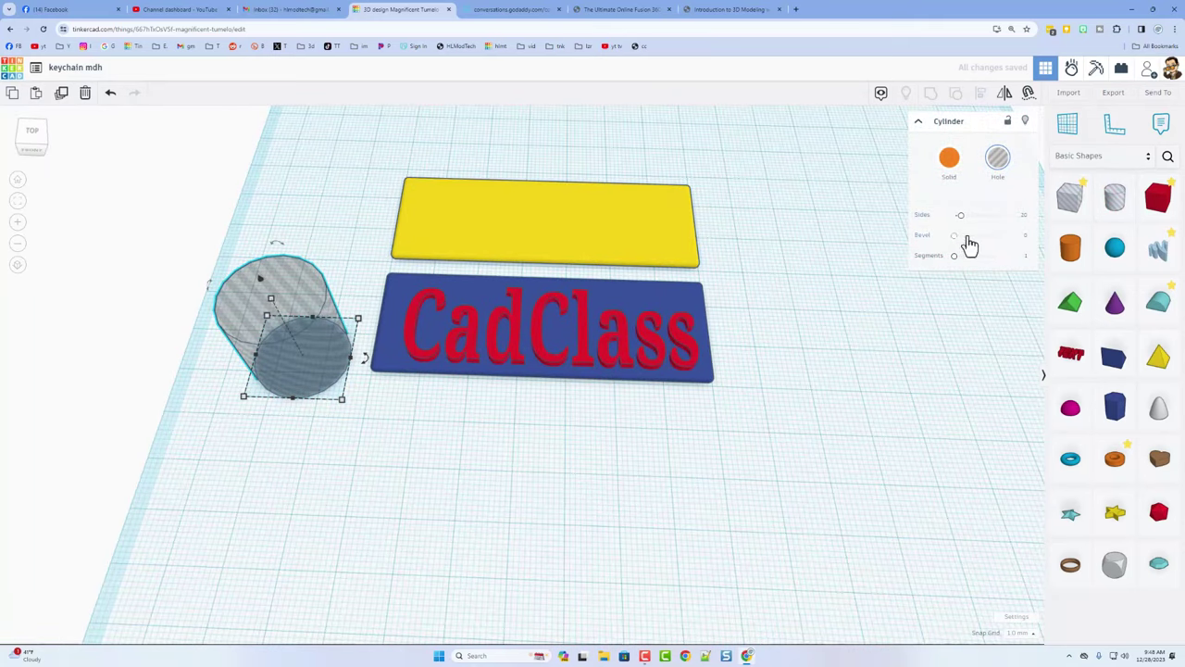
{"action": "left_click_drag", "start_coordinate": [963, 225], "coordinate": [1028, 220]}
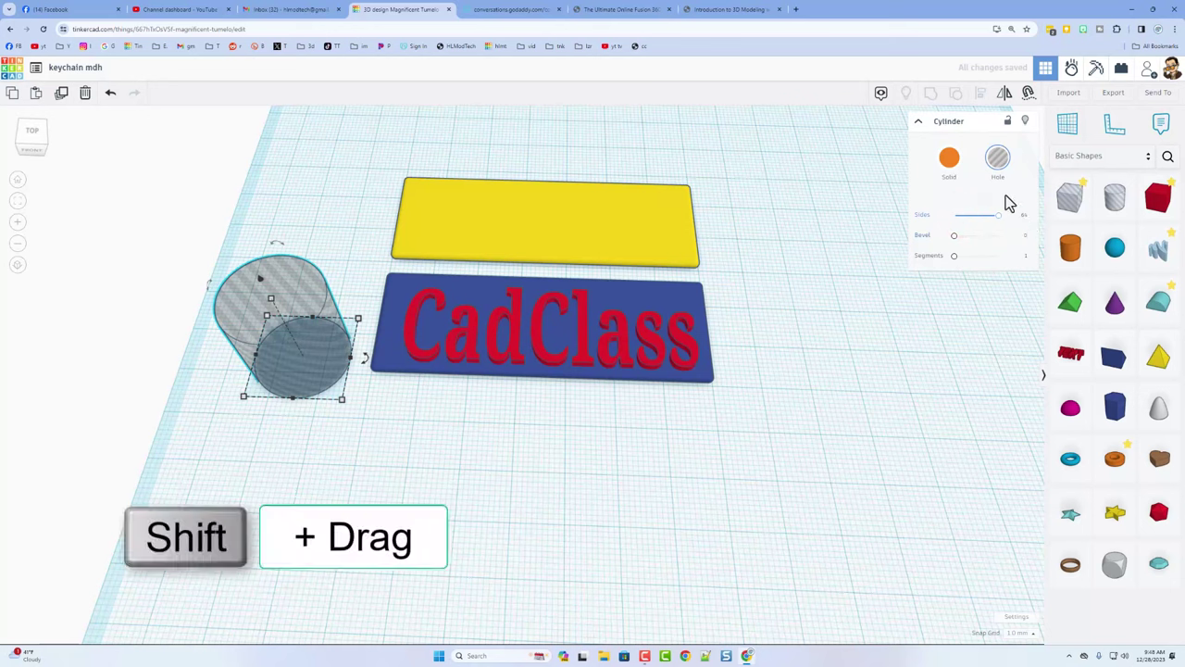
{"action": "left_click", "coordinate": [998, 159]}
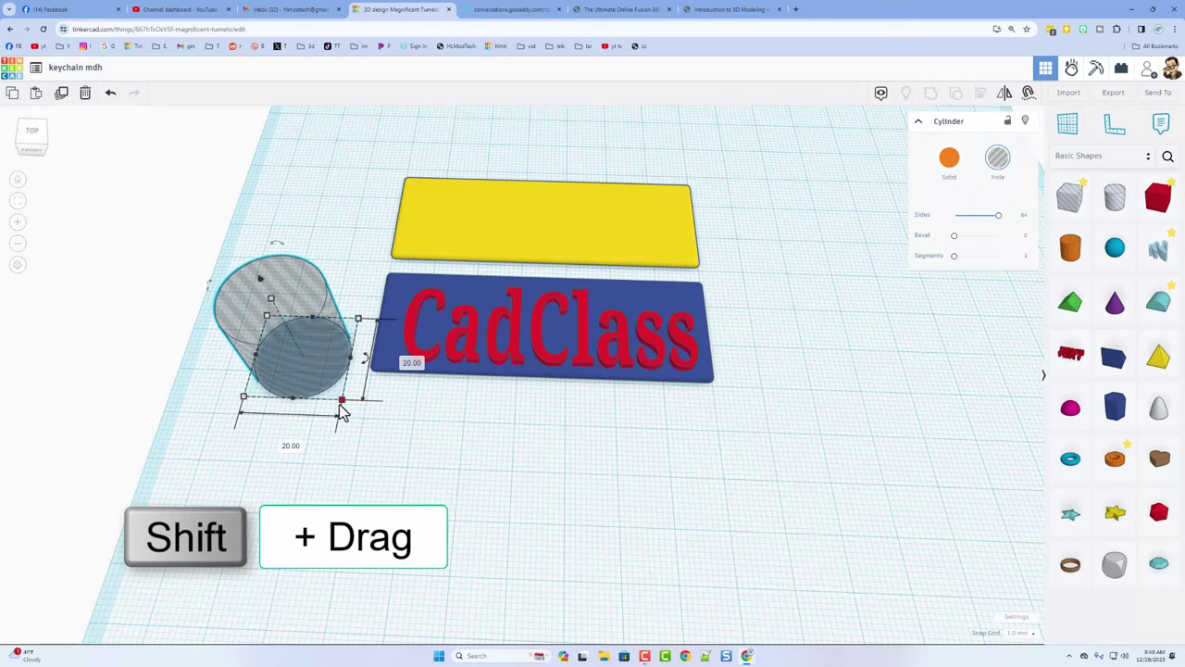
Scale the cylinder hole uniformly to a 5 mm diameter
{"action": "left_click_drag", "start_coordinate": [340, 406], "coordinate": [394, 499], "text": "shift"}
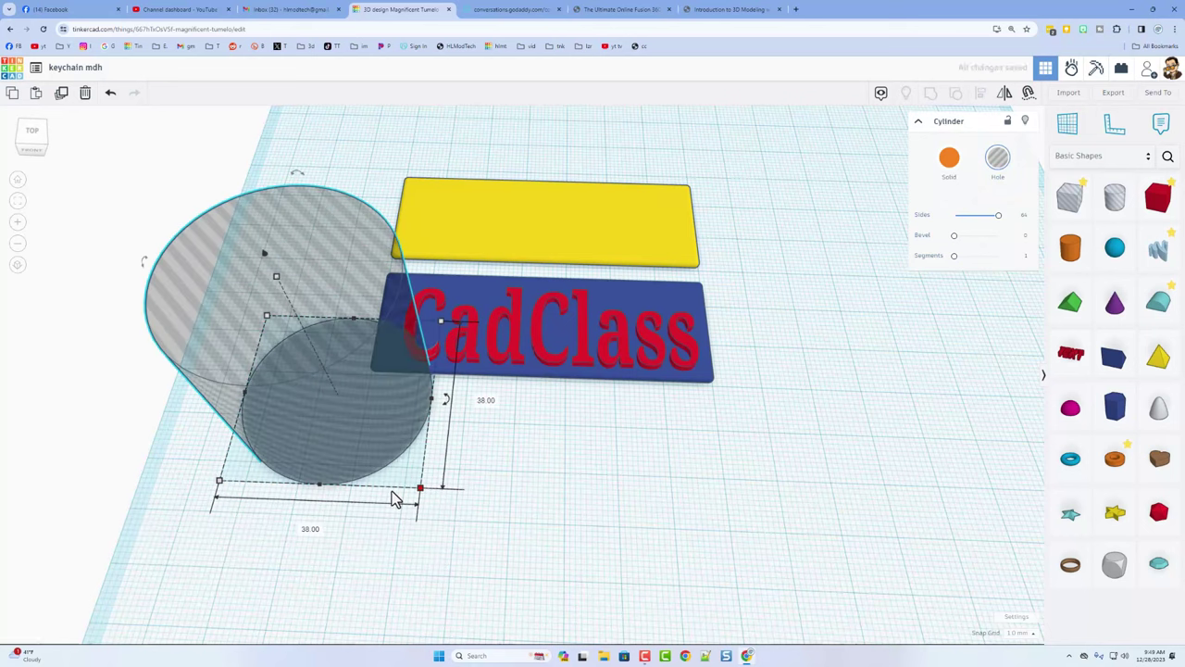
{"action": "left_click", "coordinate": [487, 400]}
{"action": "key", "text": "Return"}
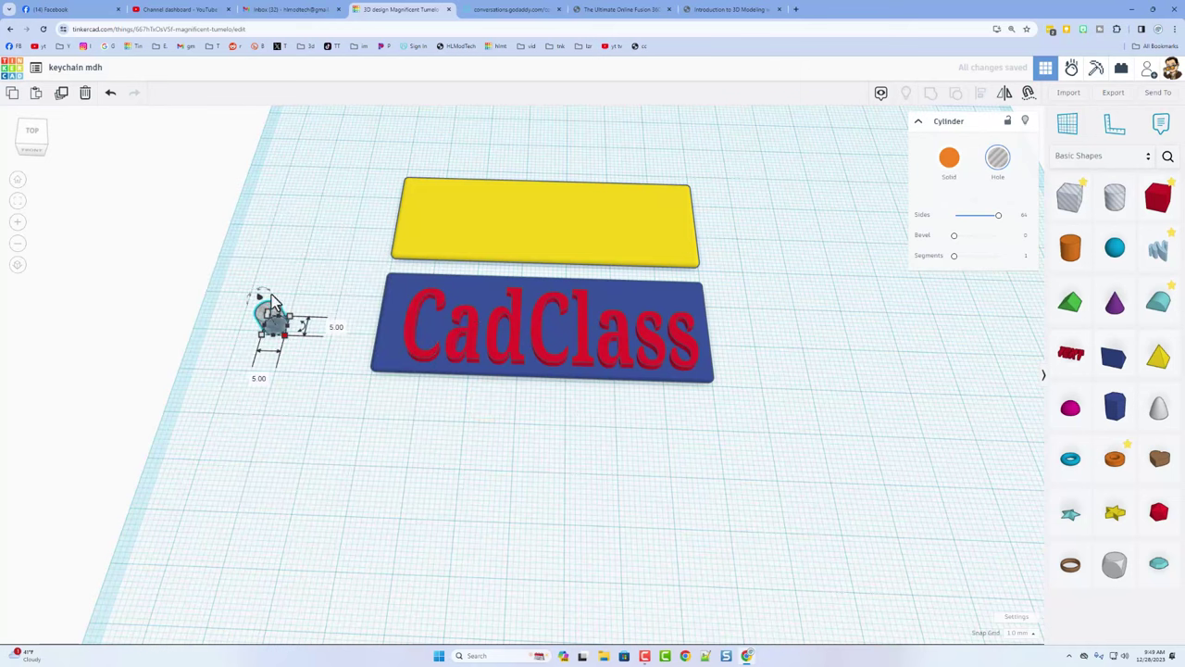
Align the cylinder hole with the left and back edges of the blue plate
{"action": "left_click", "coordinate": [313, 406]}
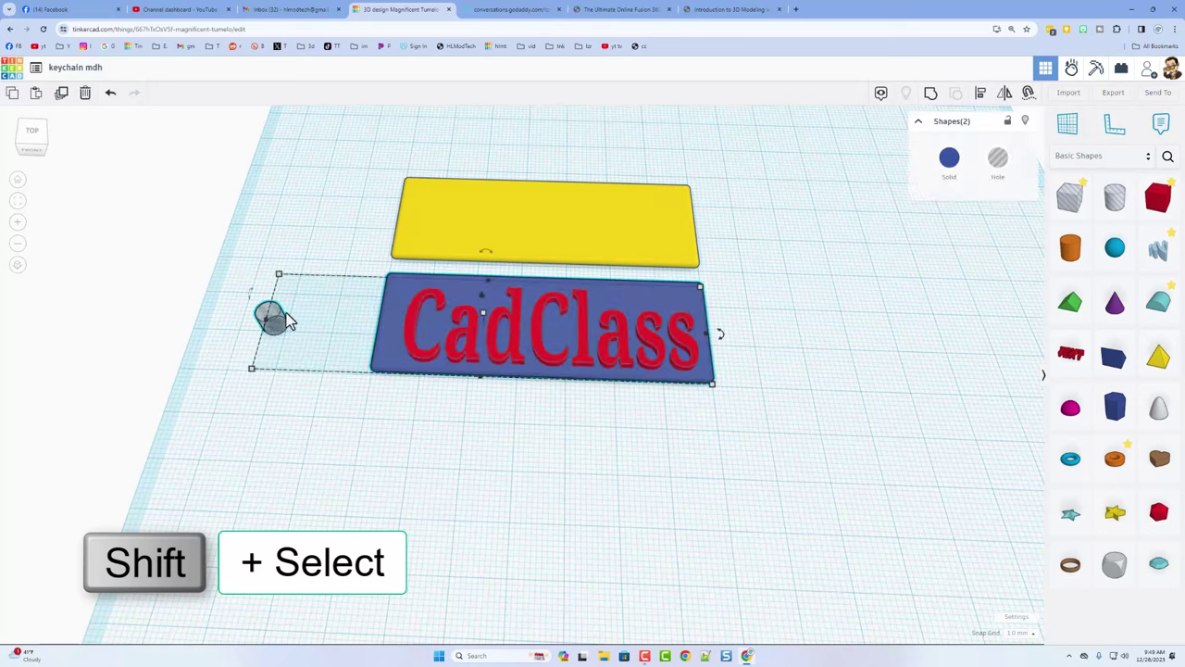
{"action": "left_click", "coordinate": [987, 98]}
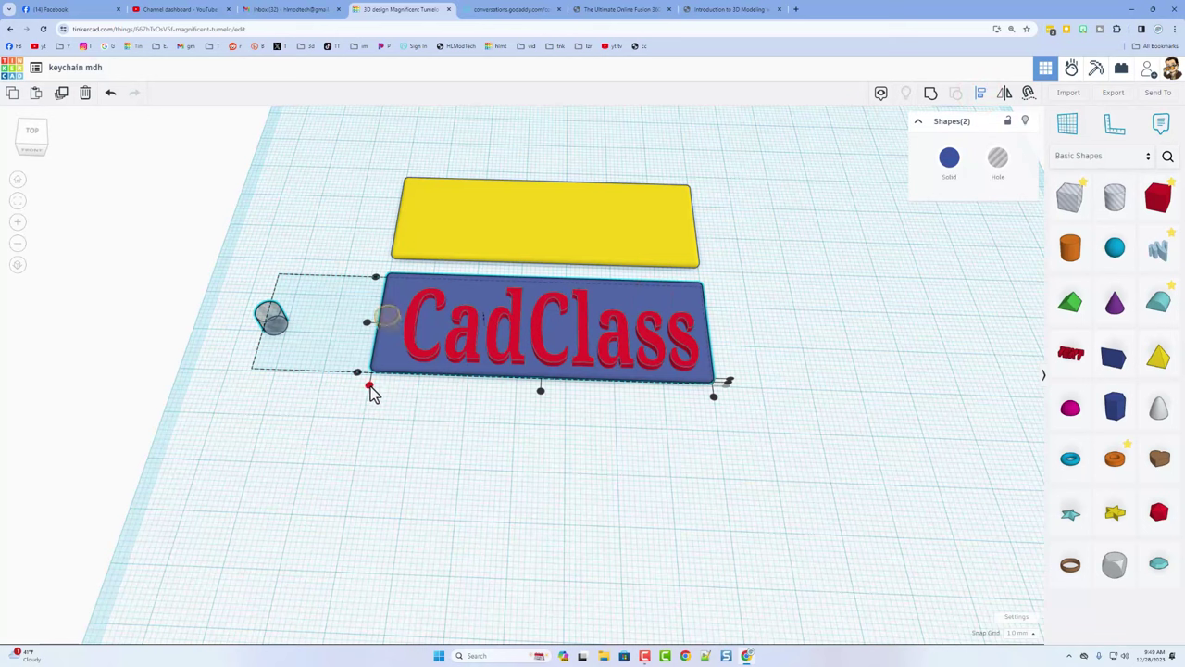
{"action": "left_click", "coordinate": [370, 385]}
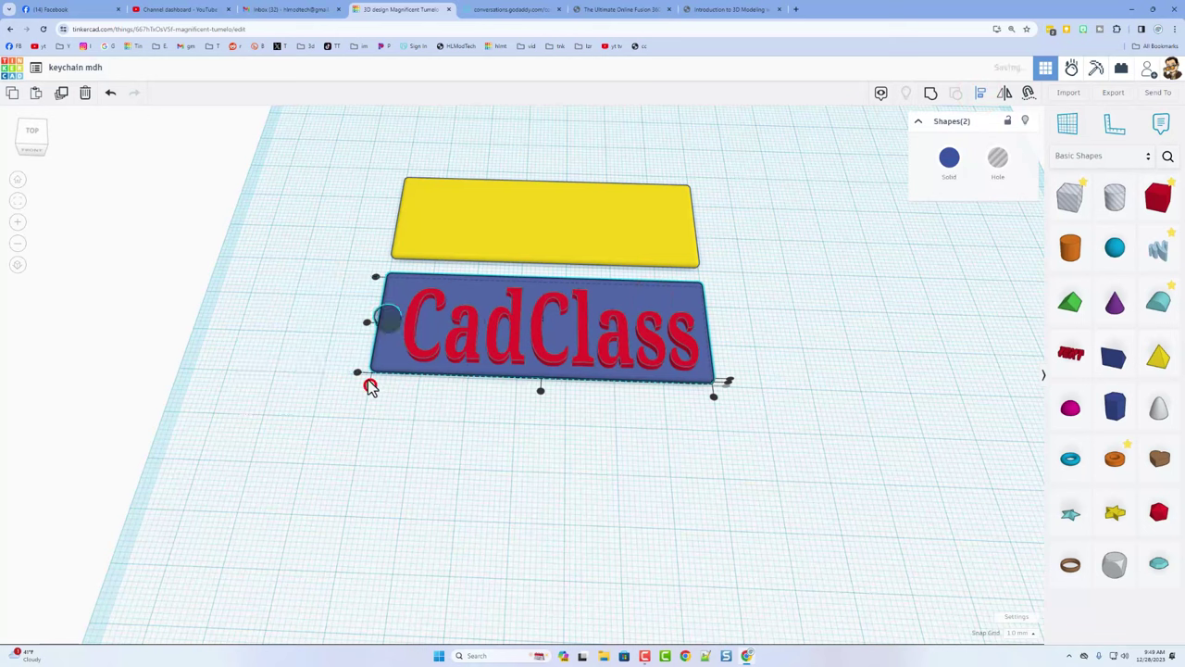
{"action": "left_click", "coordinate": [373, 277]}
{"action": "left_click", "coordinate": [339, 285]}
Nudge the cylinder hole inward, to the right and toward the front, from the blue plate's back-left corner
{"action": "left_click", "coordinate": [396, 273]}
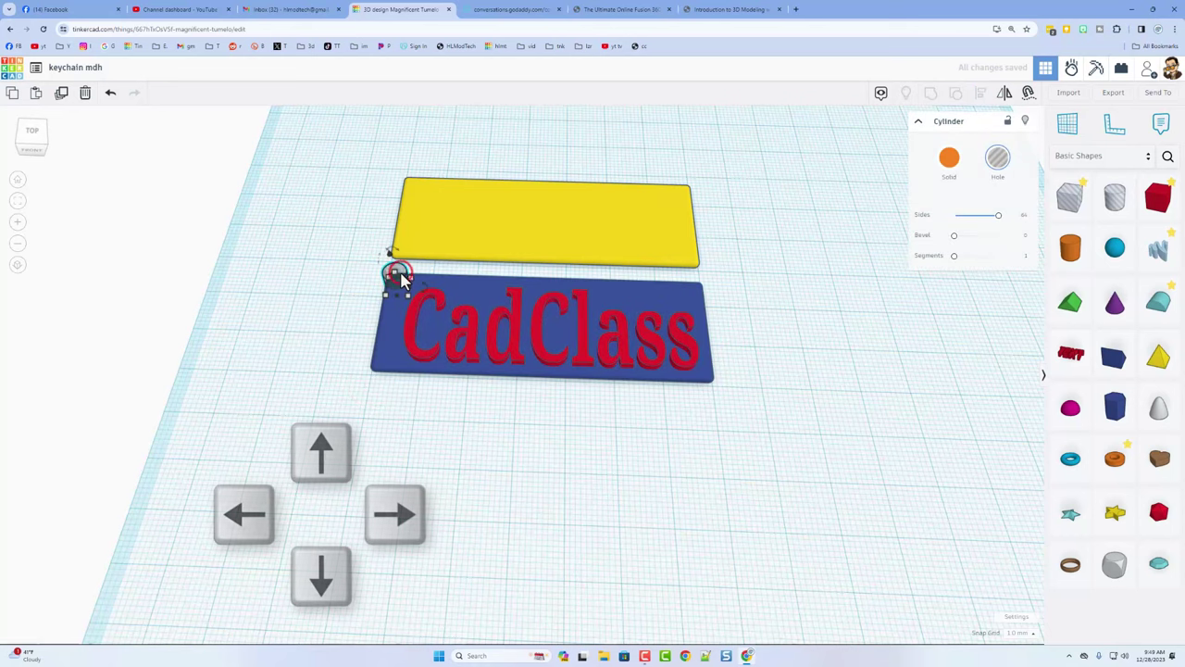
{"action": "key", "text": "Right"}
{"action": "key", "text": "Down"}
{"action": "key", "text": "Down"}
{"action": "key", "text": "Down"}
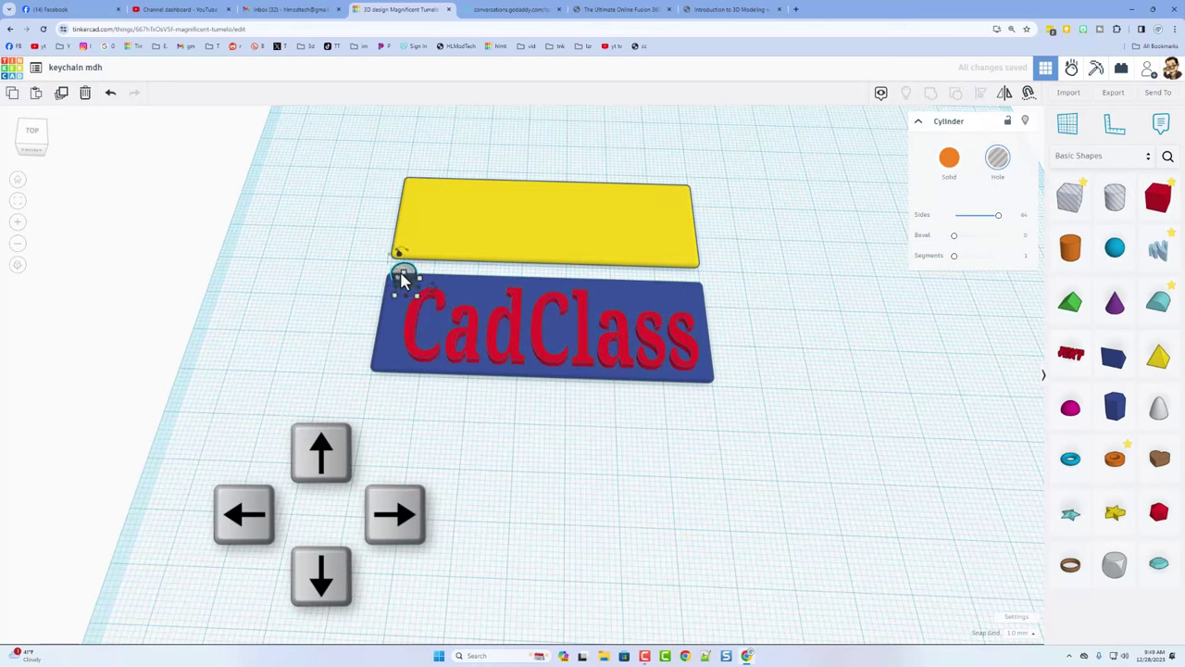
Group the cylinder hole with the blue plate to cut the key ring hole, and inspect the result from several angles
{"action": "right_click_drag", "start_coordinate": [297, 341], "coordinate": [559, 319]}
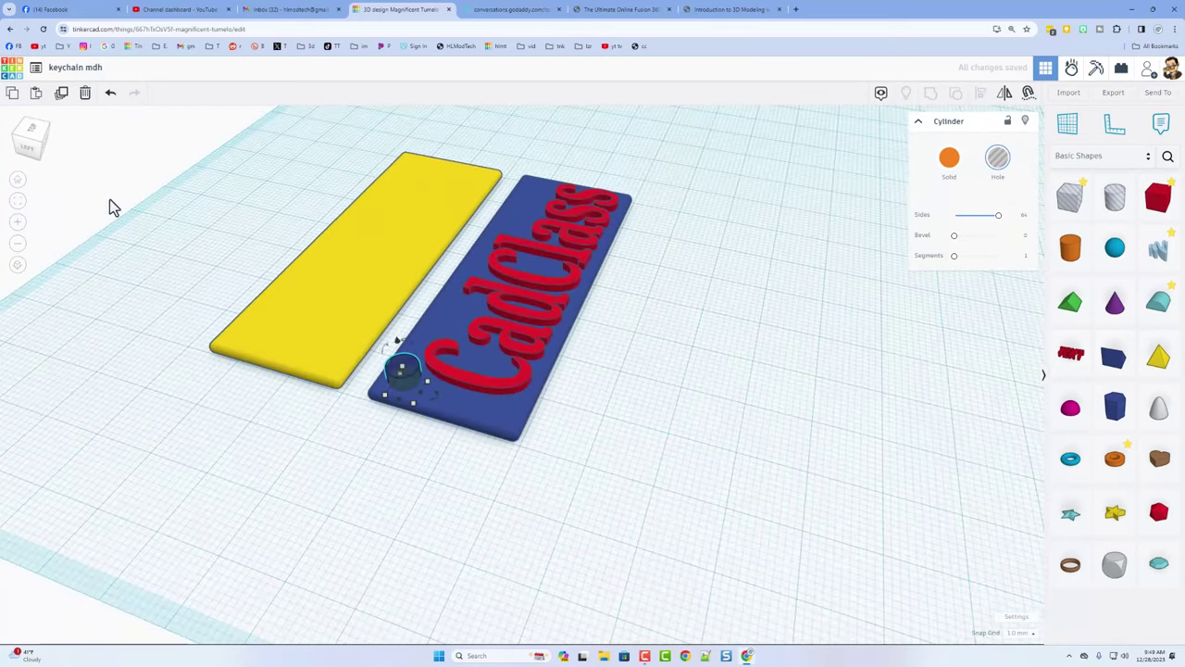
{"action": "mouse_move", "coordinate": [36, 145]}
{"action": "left_mouse_down"}
{"action": "mouse_move", "coordinate": [29, 138]}
{"action": "mouse_move", "coordinate": [39, 144]}
{"action": "left_mouse_up"}
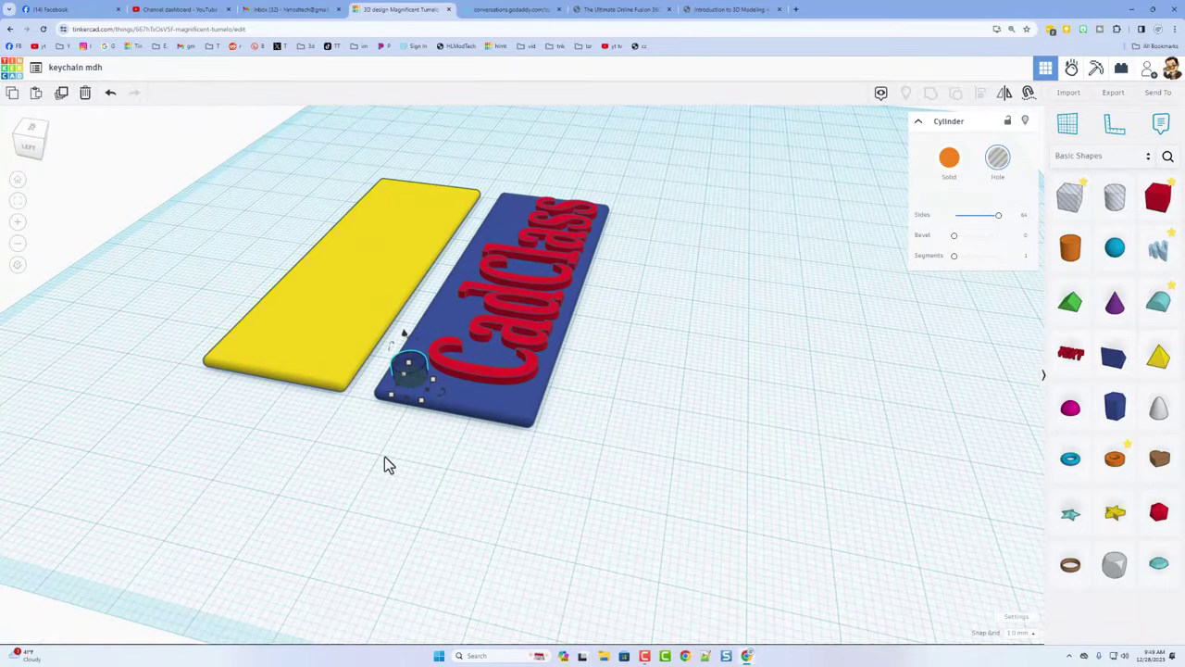
{"action": "left_click_drag", "start_coordinate": [383, 460], "coordinate": [412, 376]}
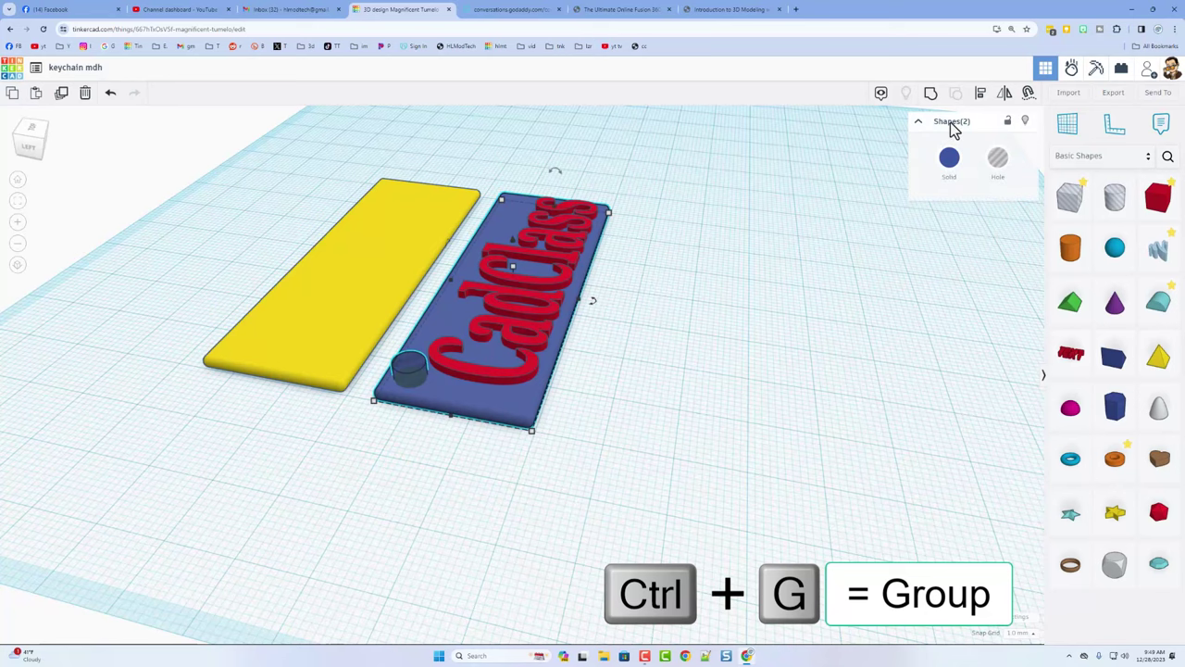
{"action": "left_click", "coordinate": [931, 94]}
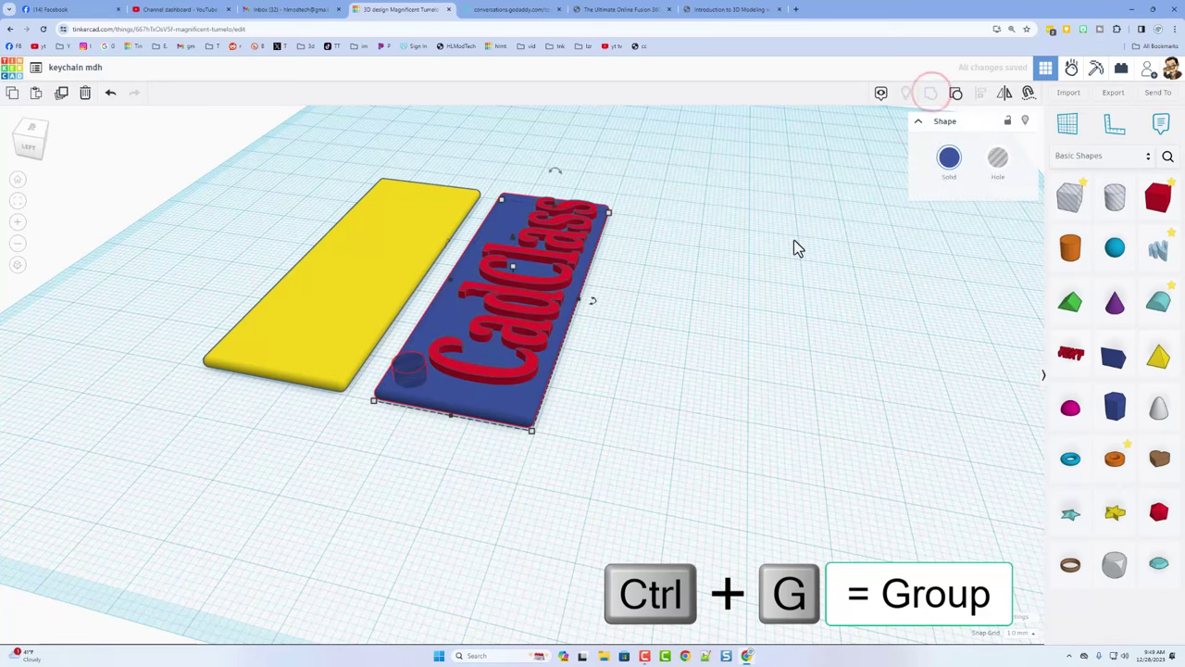
{"action": "right_click_drag", "start_coordinate": [793, 241], "coordinate": [503, 305]}
{"action": "scroll", "coordinate": [537, 364], "scroll_direction": "up", "scroll_amount": 5}
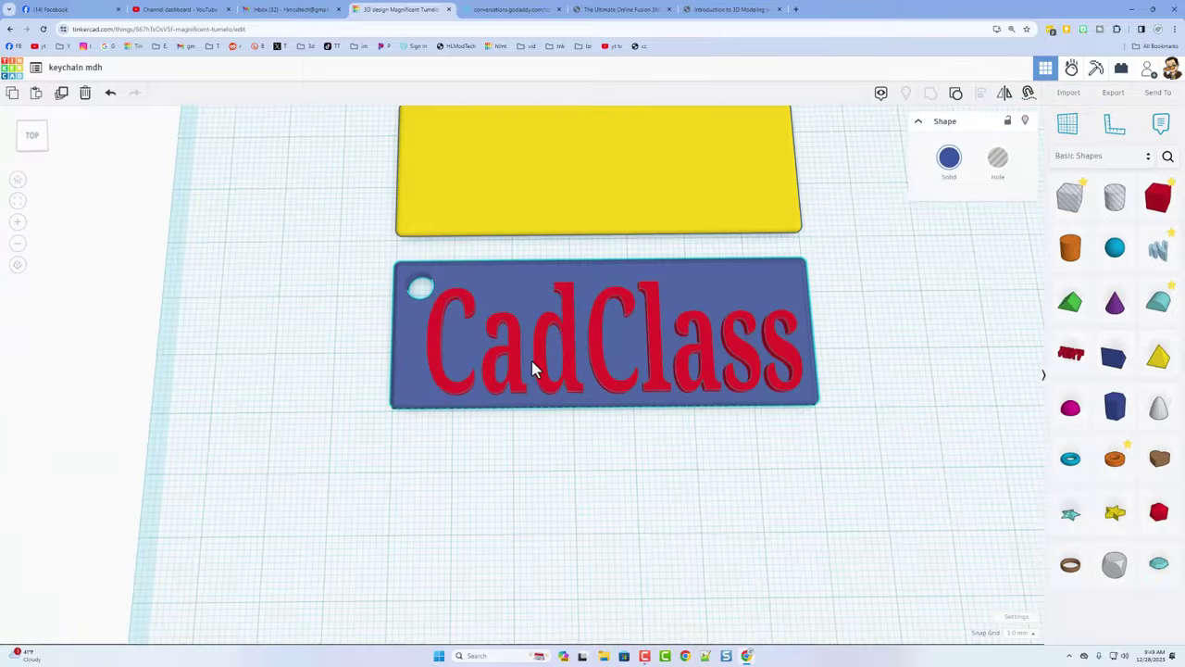
{"action": "right_click_drag", "start_coordinate": [463, 433], "coordinate": [556, 401]}
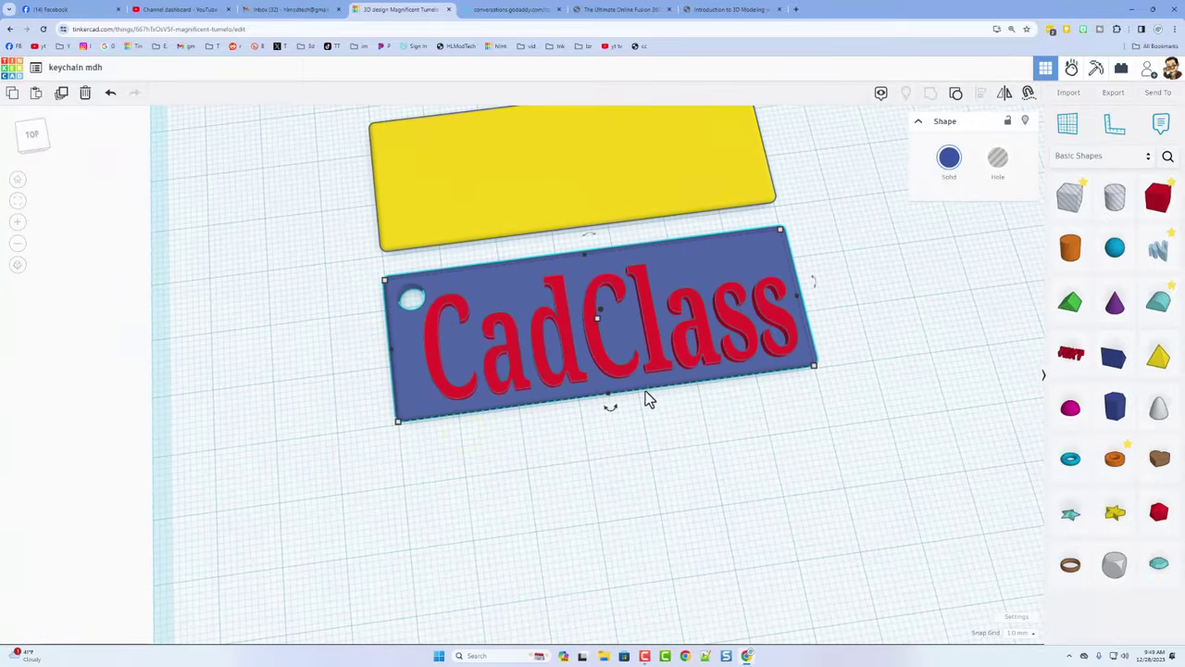
{"action": "scroll", "coordinate": [623, 423], "scroll_direction": "down", "scroll_amount": 2}
{"action": "right_click_drag", "start_coordinate": [625, 468], "coordinate": [548, 424]}
{"action": "scroll", "coordinate": [628, 406], "scroll_direction": "up", "scroll_amount": 1}
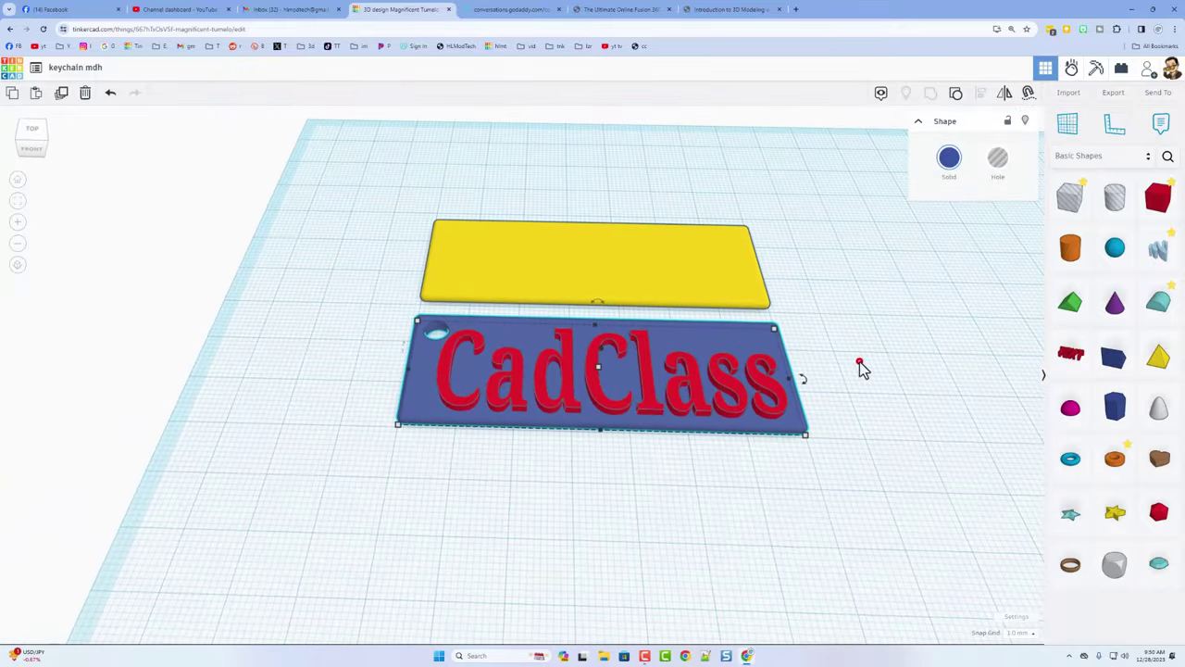
Export only the CadClass text and its blue plate as an STL file named keychain mdh cc in the 3dmodeling folder
{"action": "left_click_drag", "start_coordinate": [859, 362], "coordinate": [695, 437]}
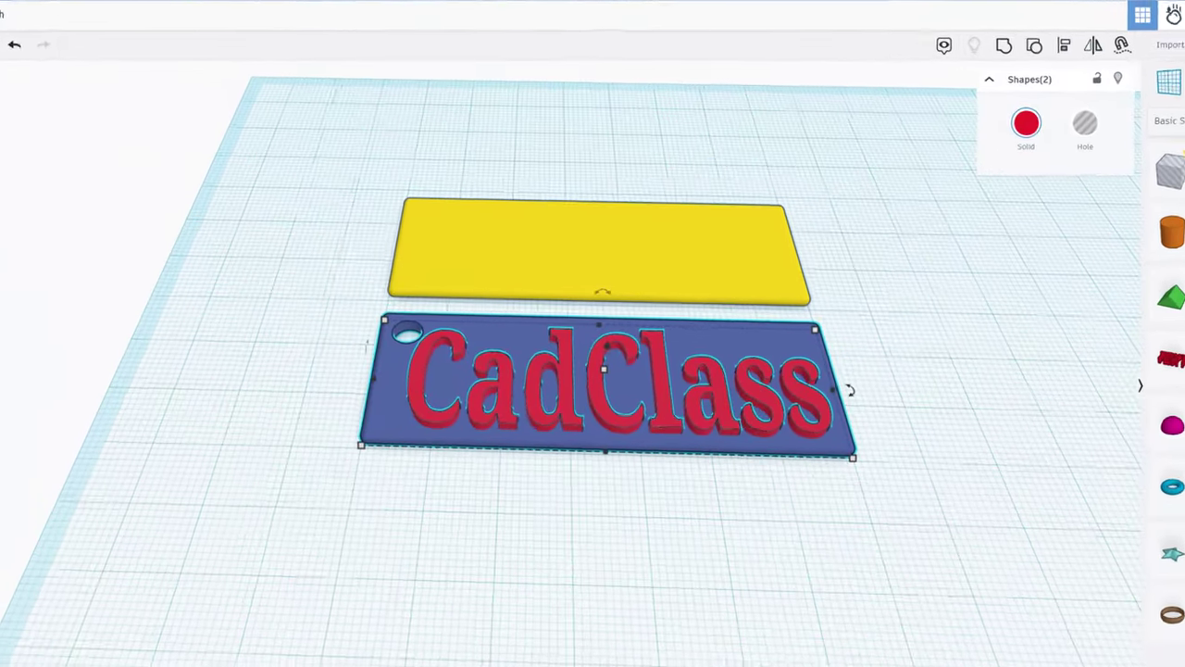
{"action": "left_click", "coordinate": [1113, 94]}
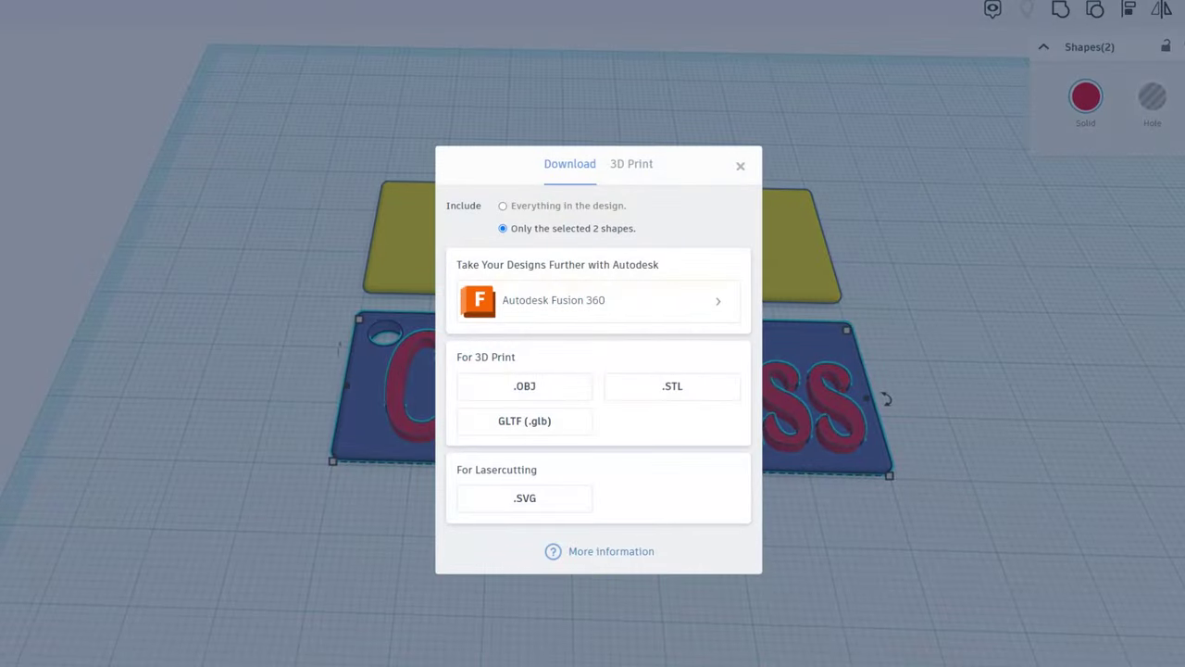
{"action": "left_click", "coordinate": [673, 387]}
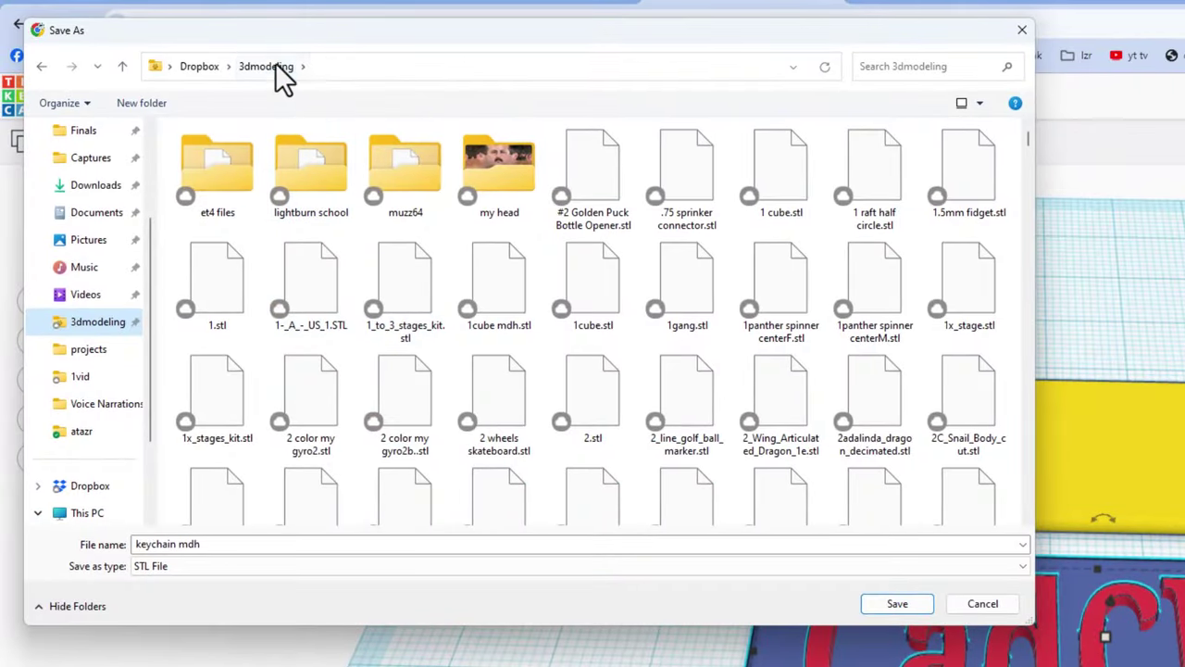
{"action": "left_click", "coordinate": [237, 544]}
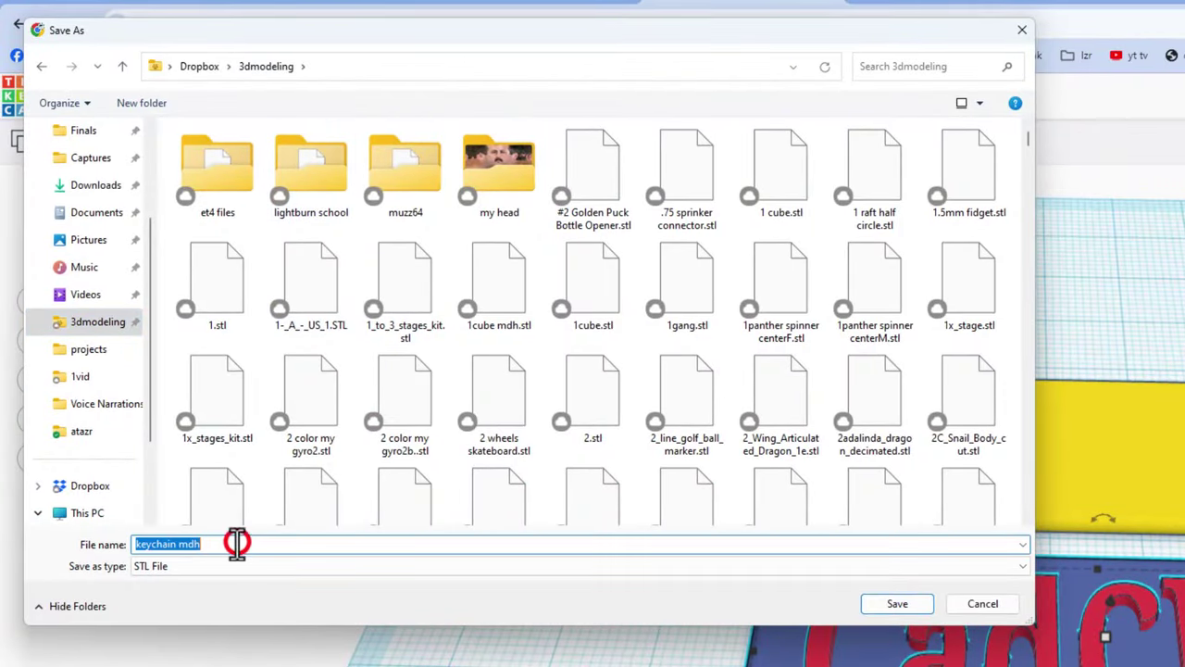
{"action": "type", "text": "cc"}
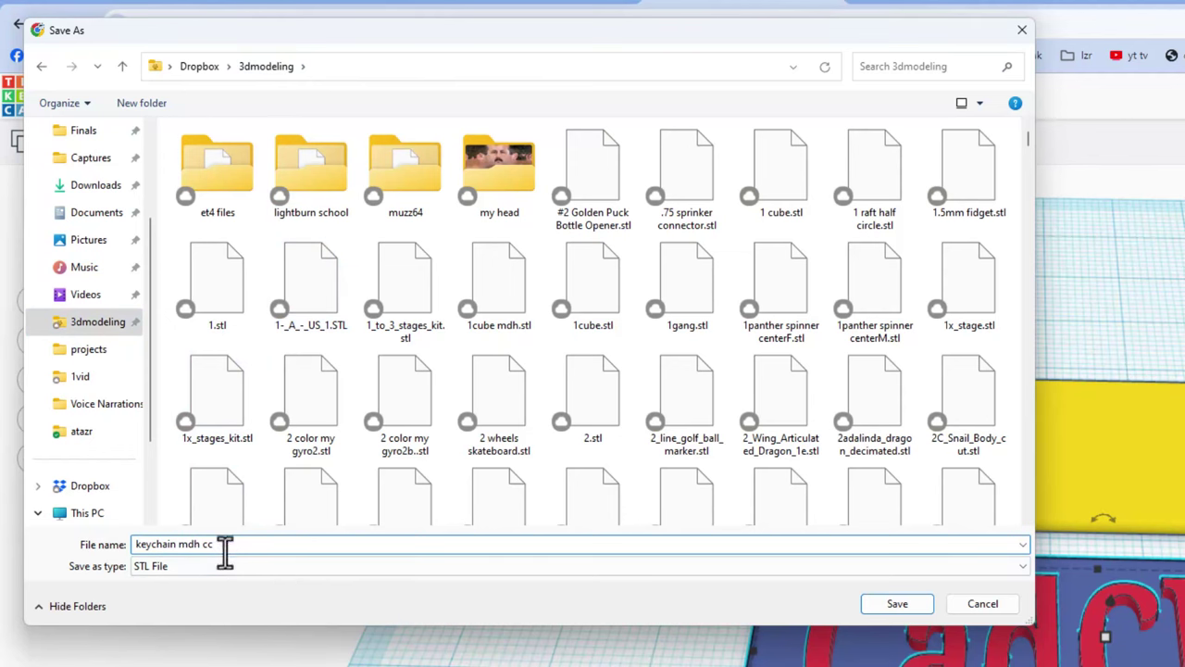
{"action": "left_click", "coordinate": [883, 604]}
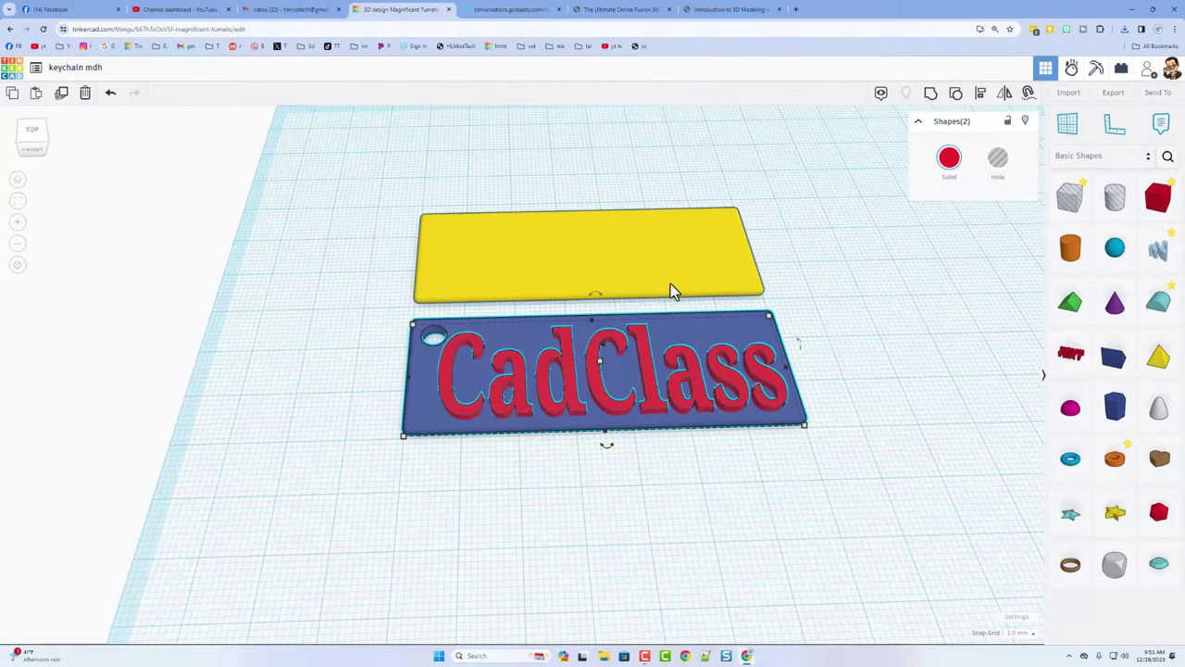
Search the community shapes for "scri" and check the script text shape
{"action": "left_click", "coordinate": [1166, 161]}
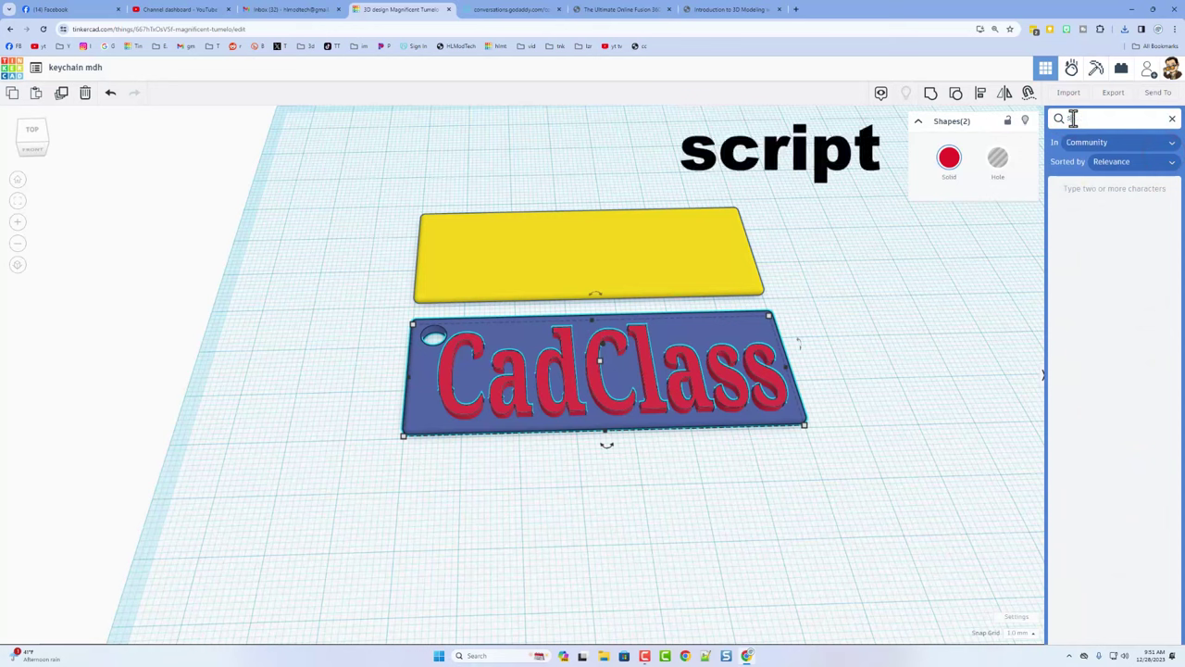
{"action": "type", "text": "scri"}
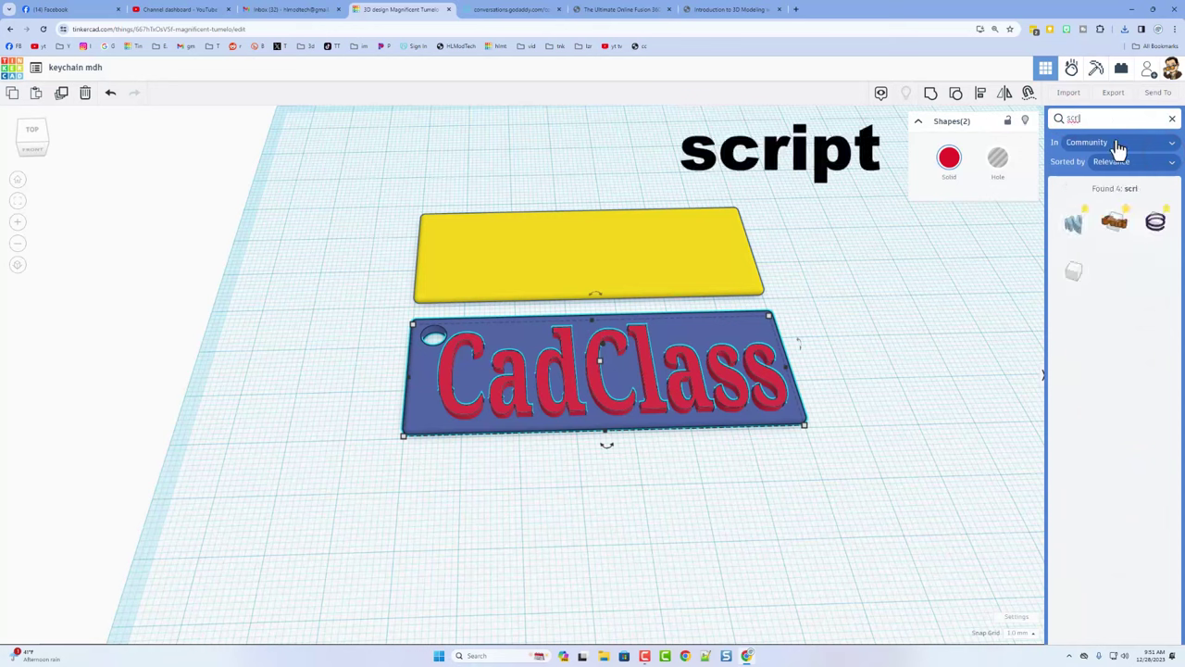
{"action": "left_click", "coordinate": [1126, 215]}
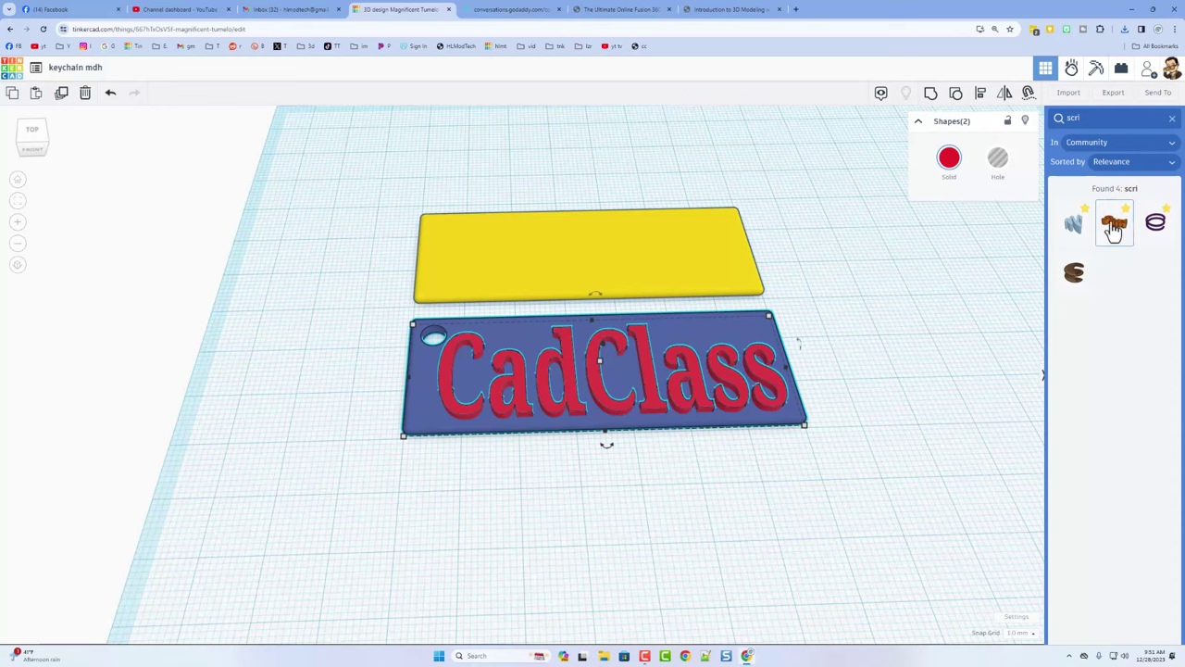
{"action": "left_click", "coordinate": [1172, 123]}
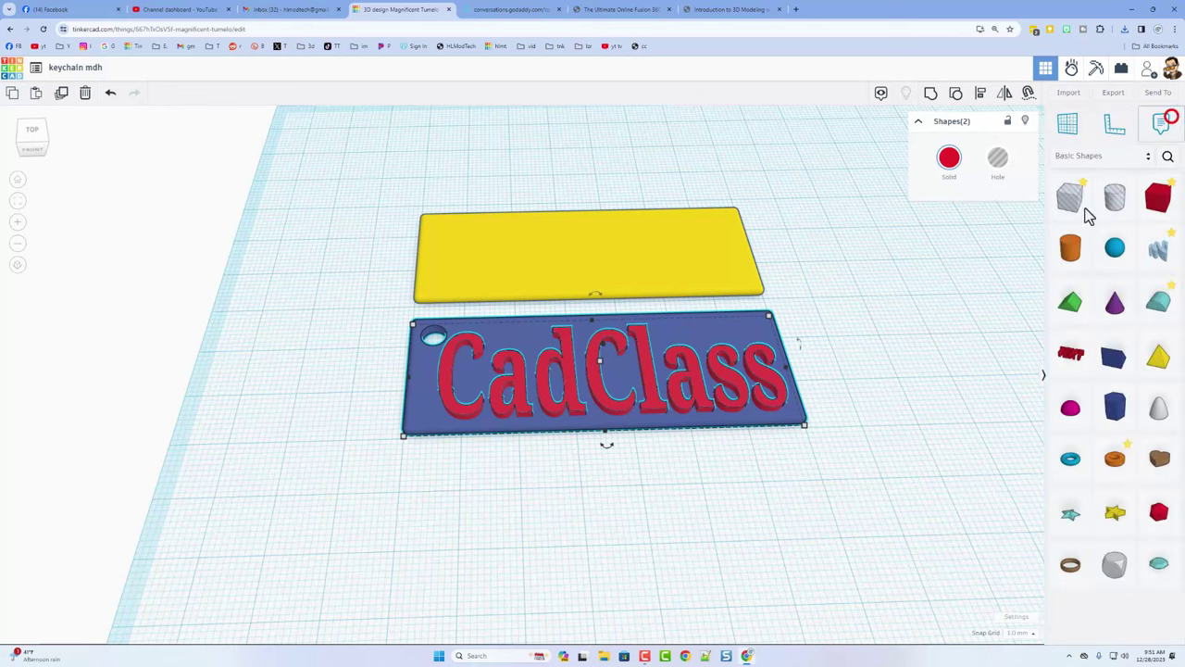
Place the script text shape from the favorite shapes on top of the yellow plate
{"action": "left_click", "coordinate": [1108, 159]}
{"action": "left_click", "coordinate": [1082, 178]}
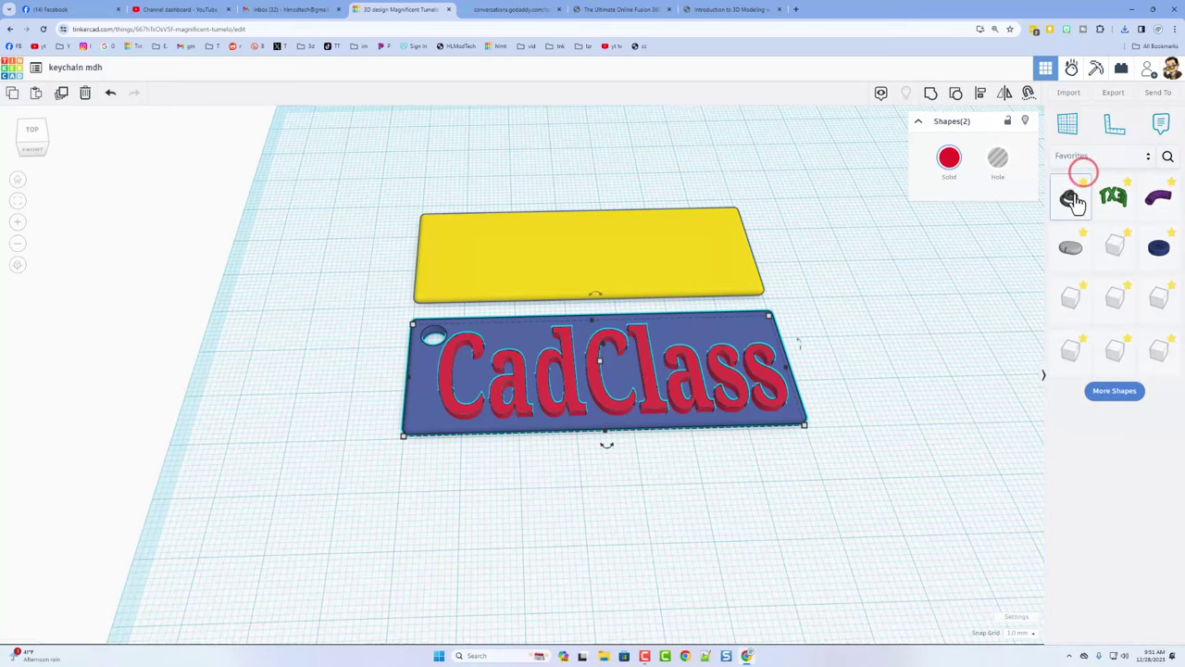
{"action": "left_click", "coordinate": [1114, 391]}
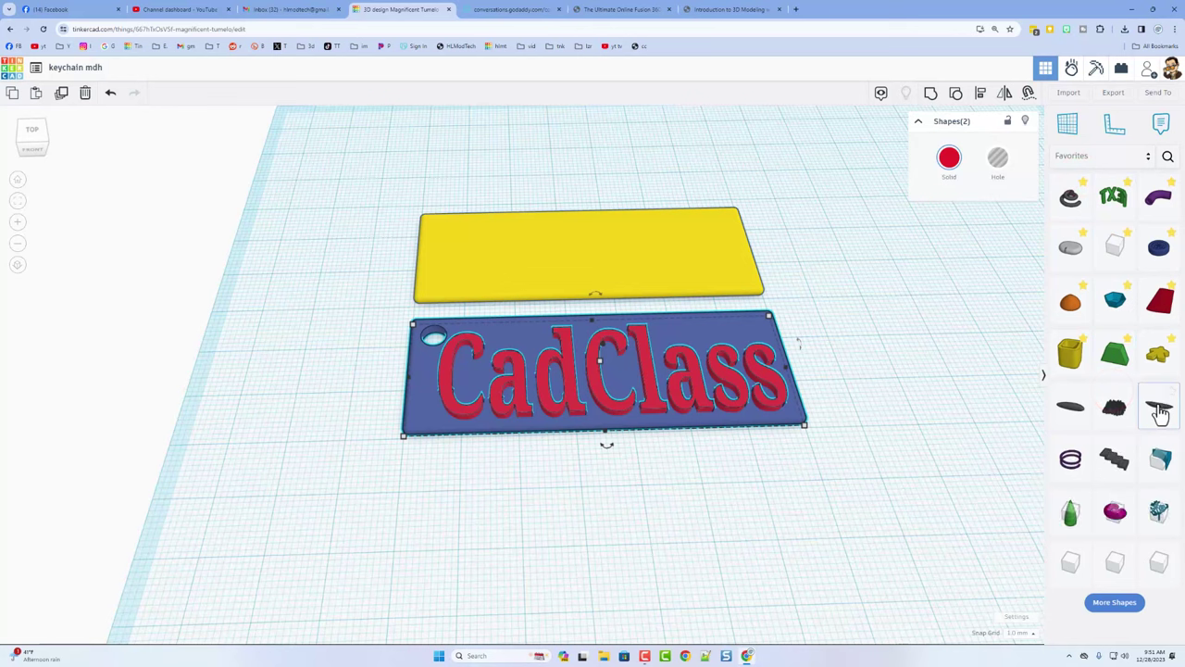
{"action": "left_click", "coordinate": [1113, 602]}
{"action": "scroll", "coordinate": [1089, 468], "scroll_direction": "down", "scroll_amount": 2}
{"action": "scroll", "coordinate": [1096, 448], "scroll_direction": "down", "scroll_amount": 2}
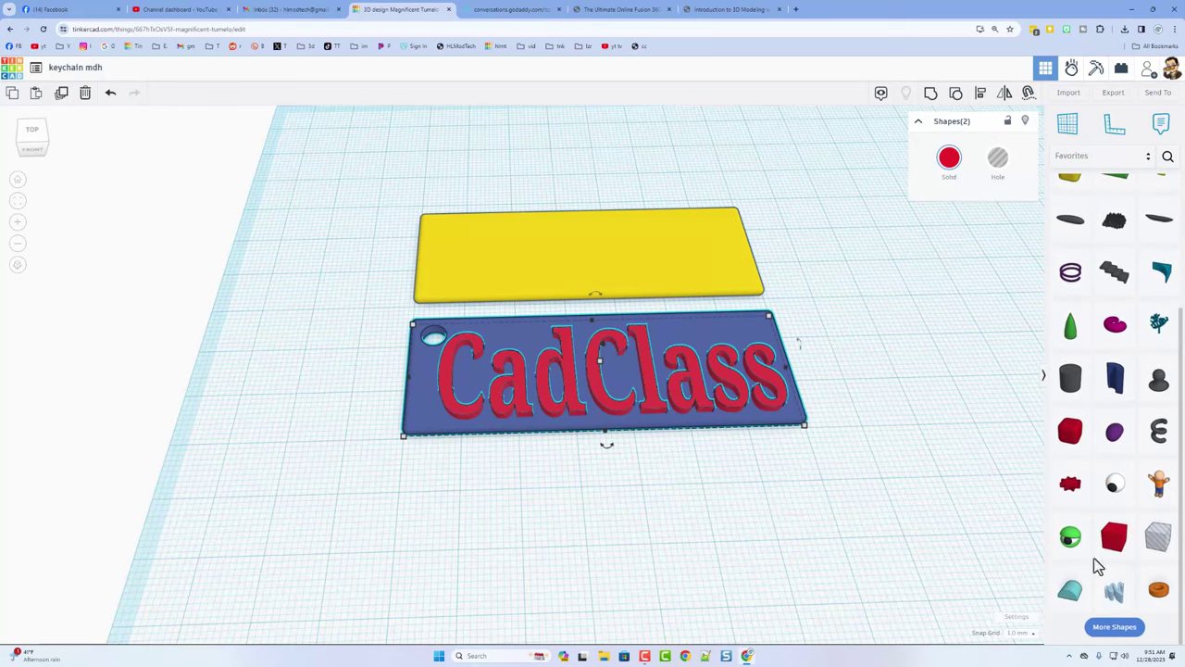
{"action": "scroll", "coordinate": [1112, 512], "scroll_direction": "down", "scroll_amount": 1}
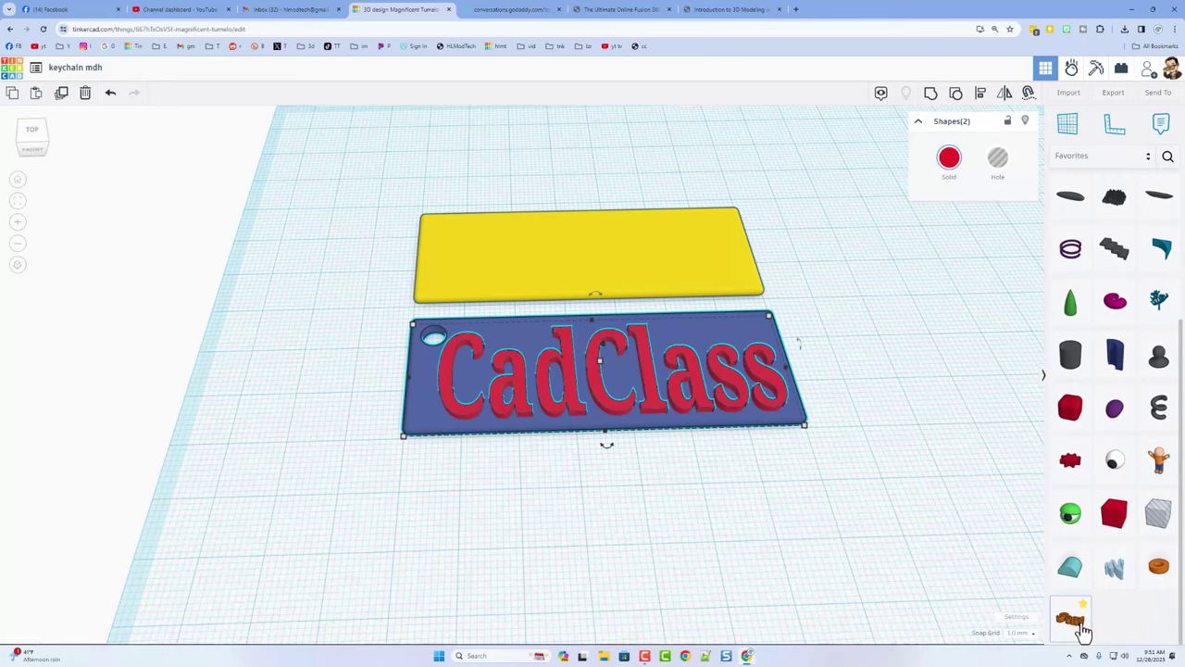
{"action": "left_click_drag", "start_coordinate": [1072, 626], "coordinate": [580, 252]}
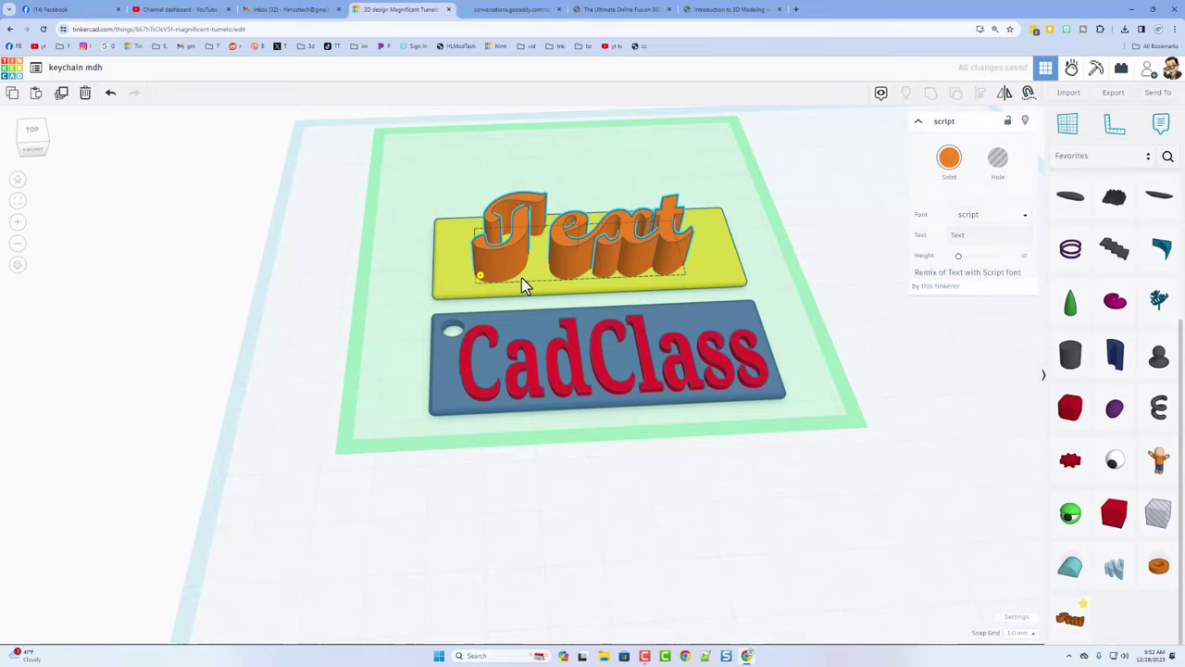
Change the script text to Go Blue and color it dark blue
{"action": "right_click_drag", "start_coordinate": [522, 277], "coordinate": [588, 271]}
{"action": "left_click", "coordinate": [973, 234]}
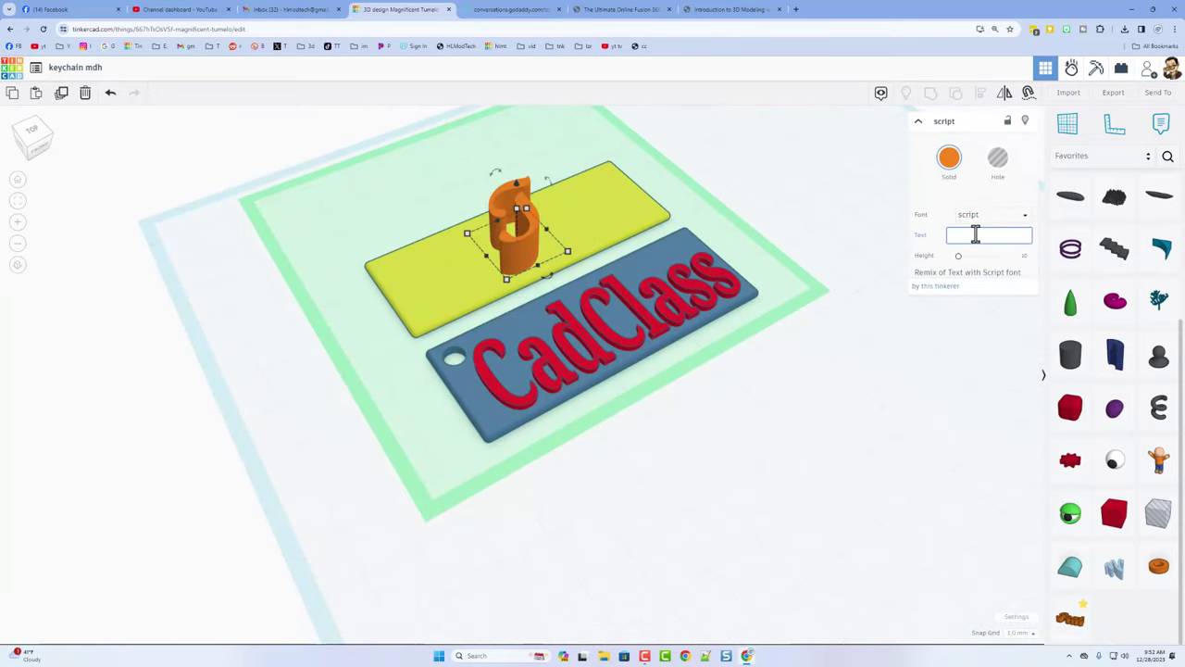
{"action": "type", "text": "Go Blue"}
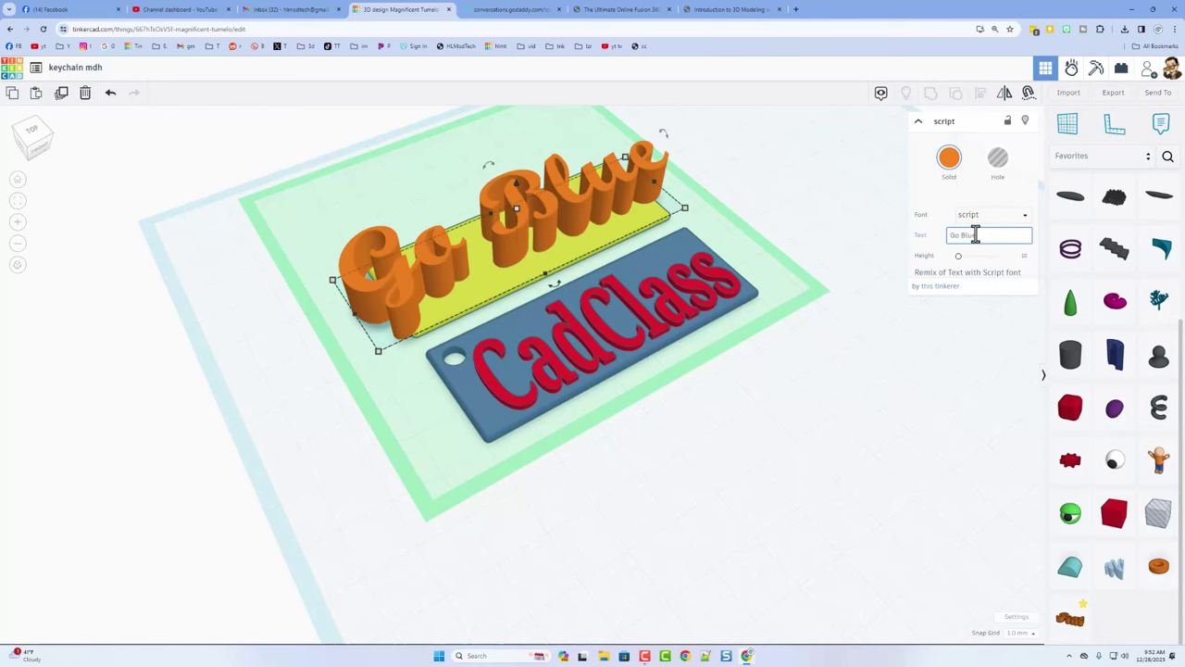
{"action": "left_click", "coordinate": [949, 159]}
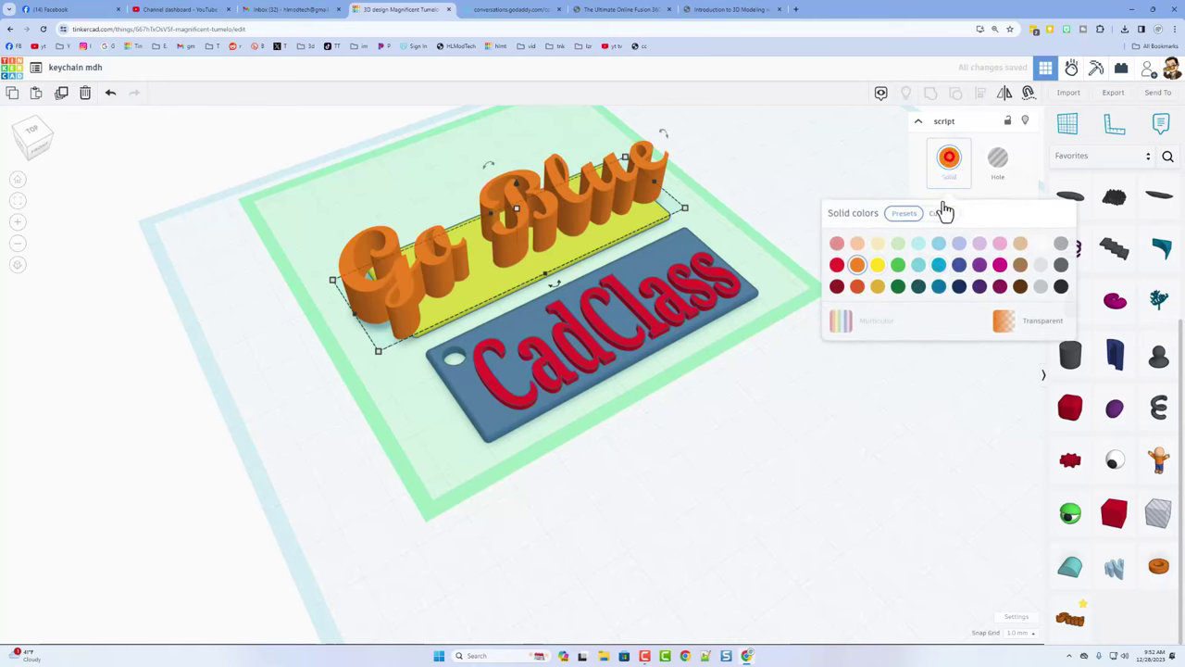
{"action": "left_click", "coordinate": [959, 287]}
Shrink the Go Blue text in width and depth to fit inside the yellow plate, and reduce its height
{"action": "scroll", "coordinate": [730, 251], "scroll_direction": "up", "scroll_amount": 2}
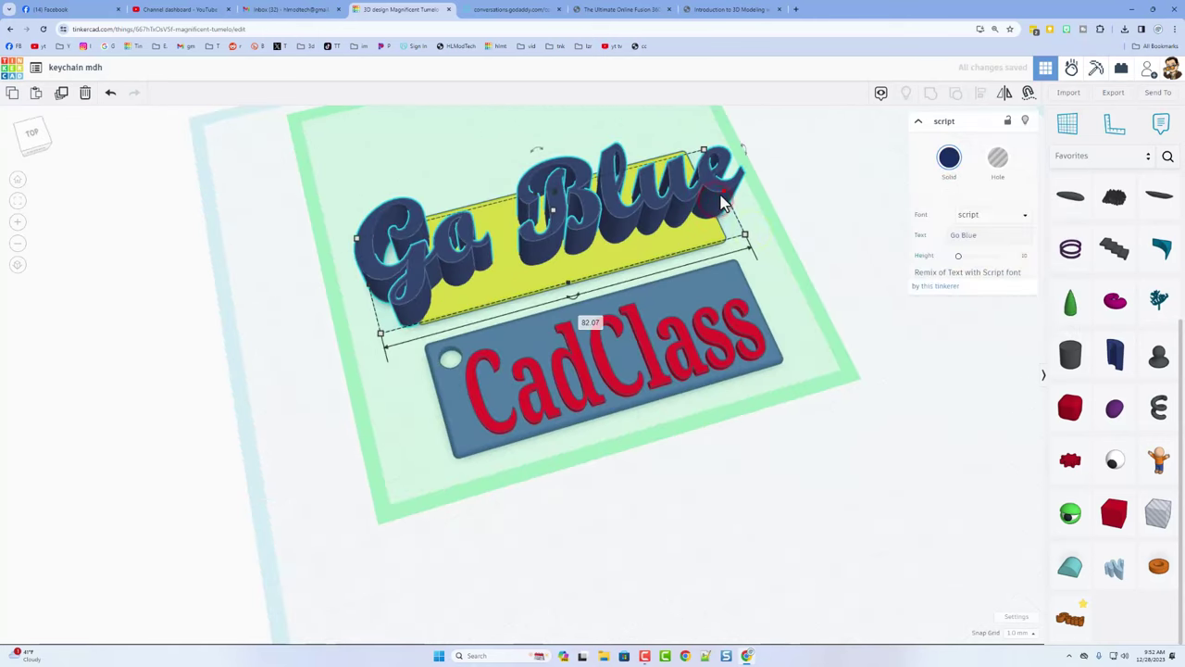
{"action": "left_click_drag", "start_coordinate": [723, 193], "coordinate": [695, 198]}
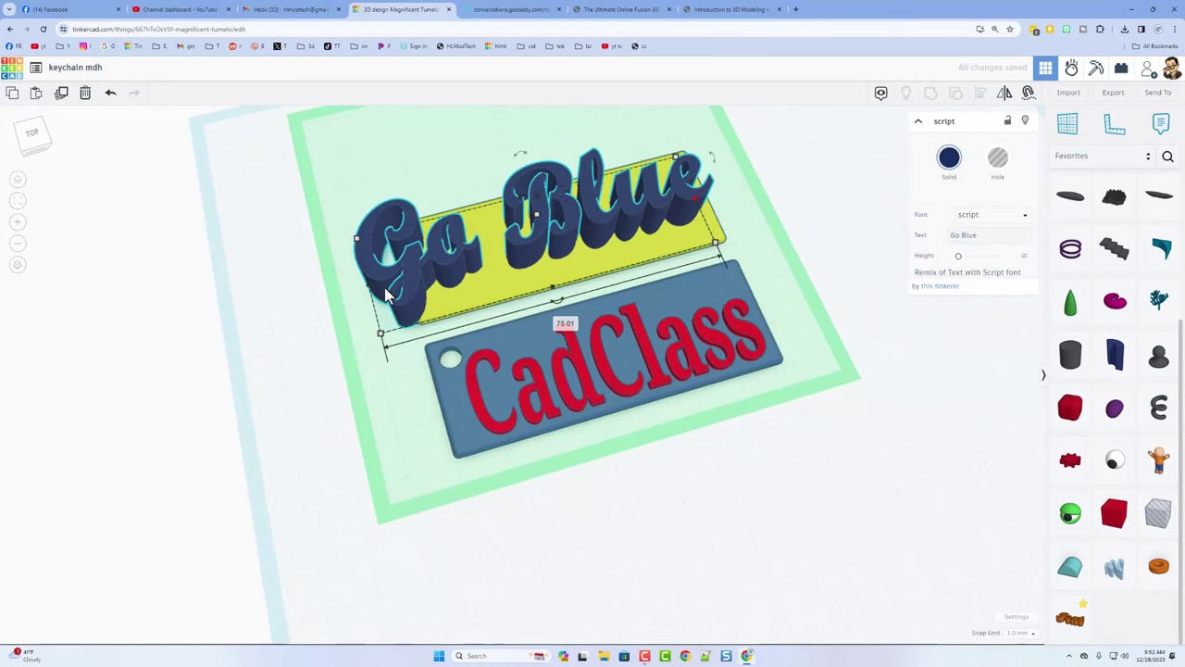
{"action": "left_click_drag", "start_coordinate": [369, 285], "coordinate": [435, 274]}
{"action": "right_click_drag", "start_coordinate": [405, 282], "coordinate": [529, 278]}
{"action": "left_click", "coordinate": [484, 275]}
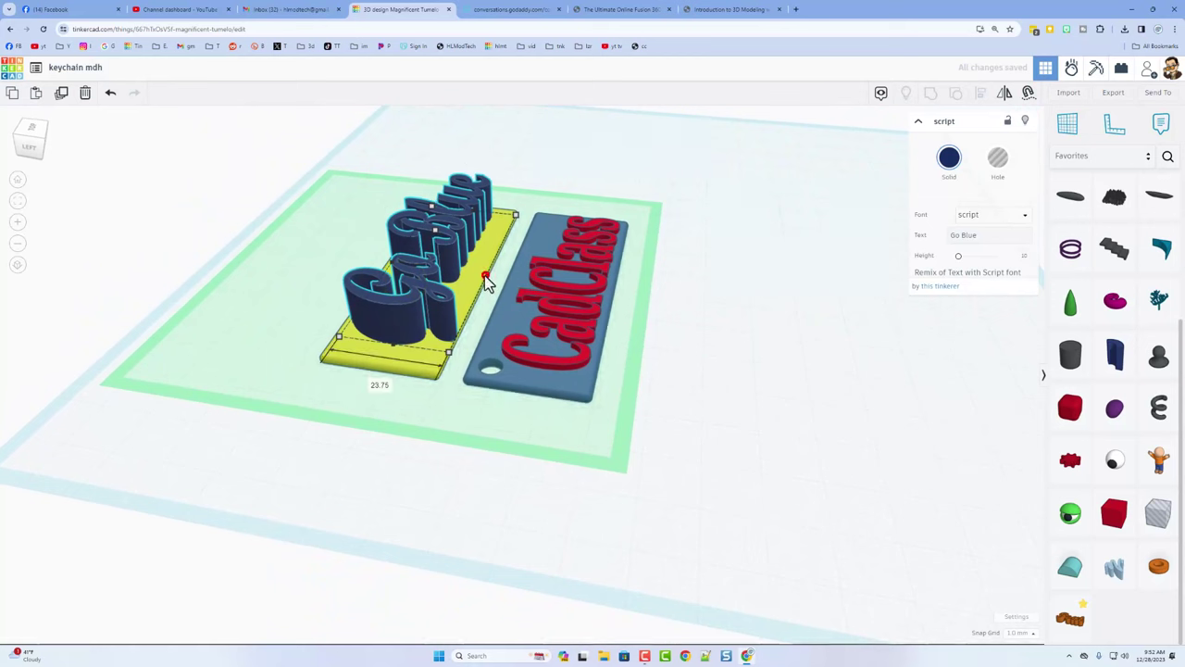
{"action": "left_click_drag", "start_coordinate": [437, 246], "coordinate": [435, 262]}
{"action": "left_click_drag", "start_coordinate": [392, 230], "coordinate": [391, 229]}
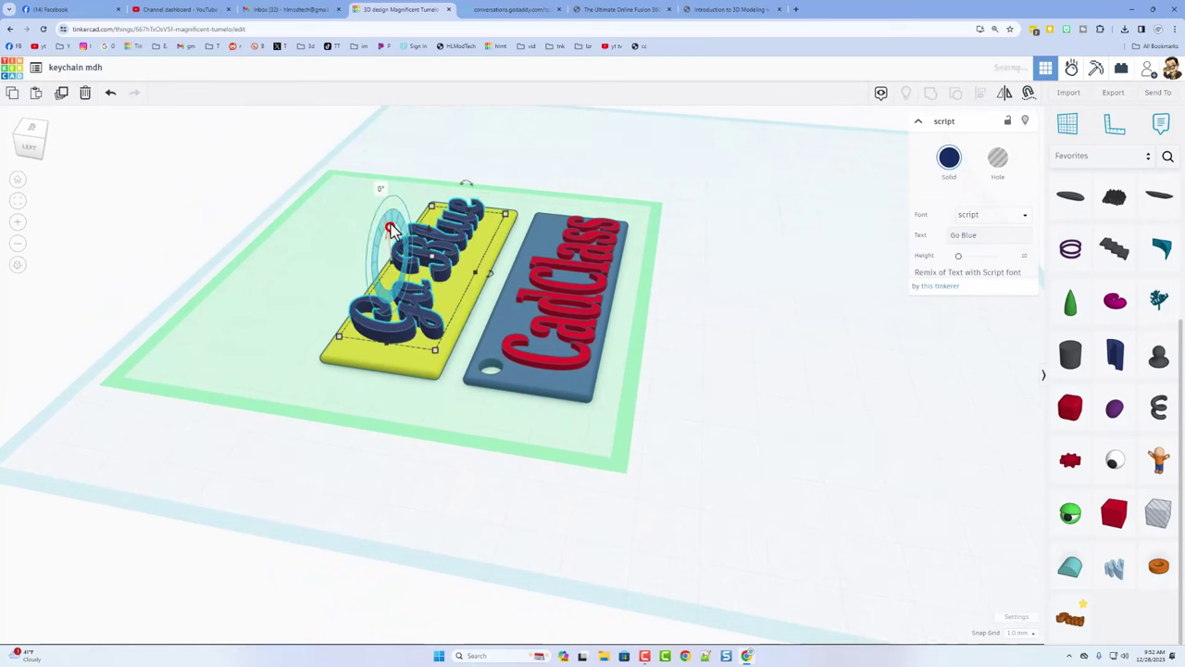
Return to the default workplane and center the Go Blue text along the length of the yellow plate
{"action": "left_click", "coordinate": [524, 175]}
{"action": "right_click_drag", "start_coordinate": [608, 170], "coordinate": [439, 169]}
{"action": "left_click_drag", "start_coordinate": [470, 154], "coordinate": [505, 208]}
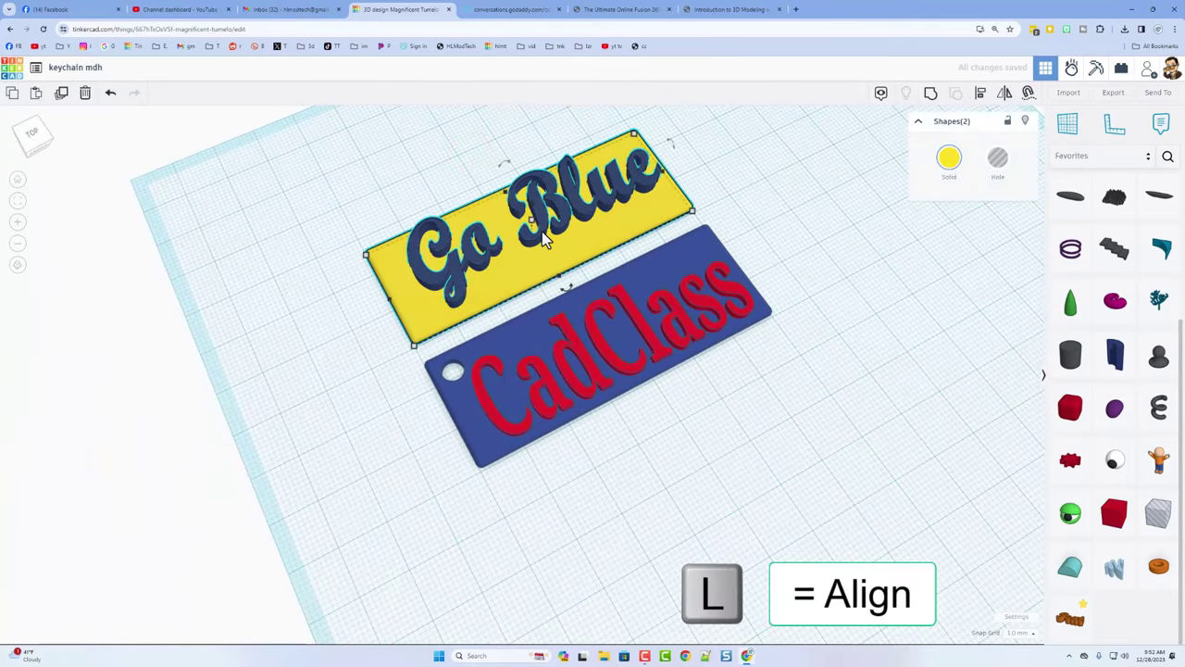
{"action": "key", "text": "l"}
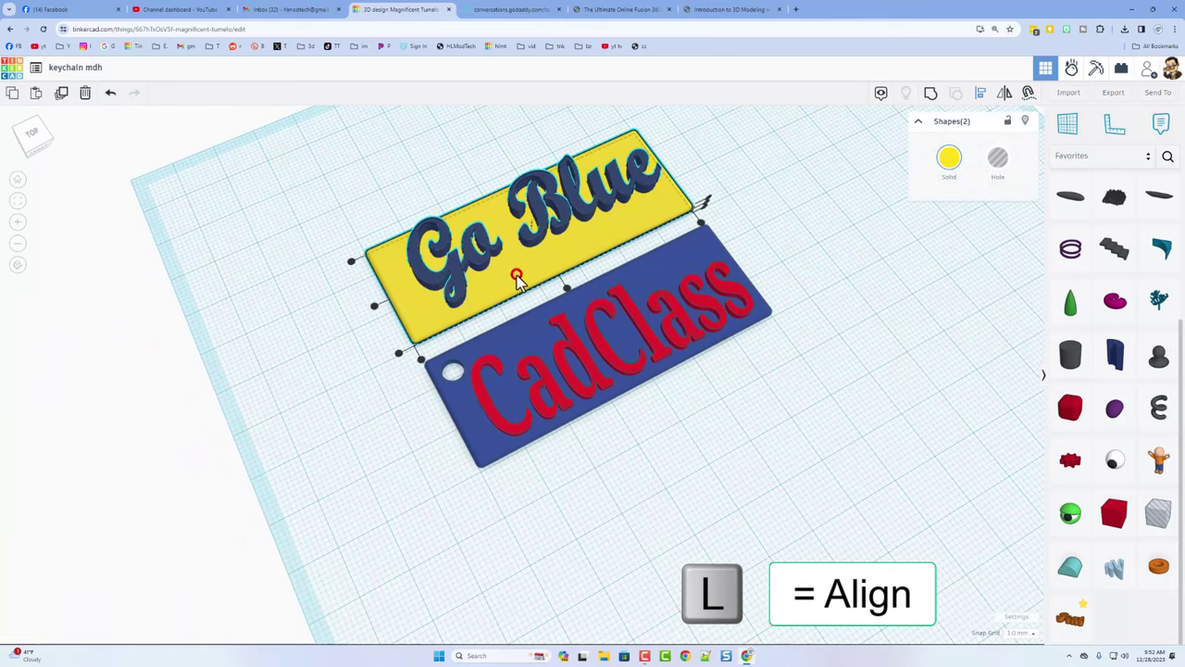
{"action": "left_click", "coordinate": [568, 289]}
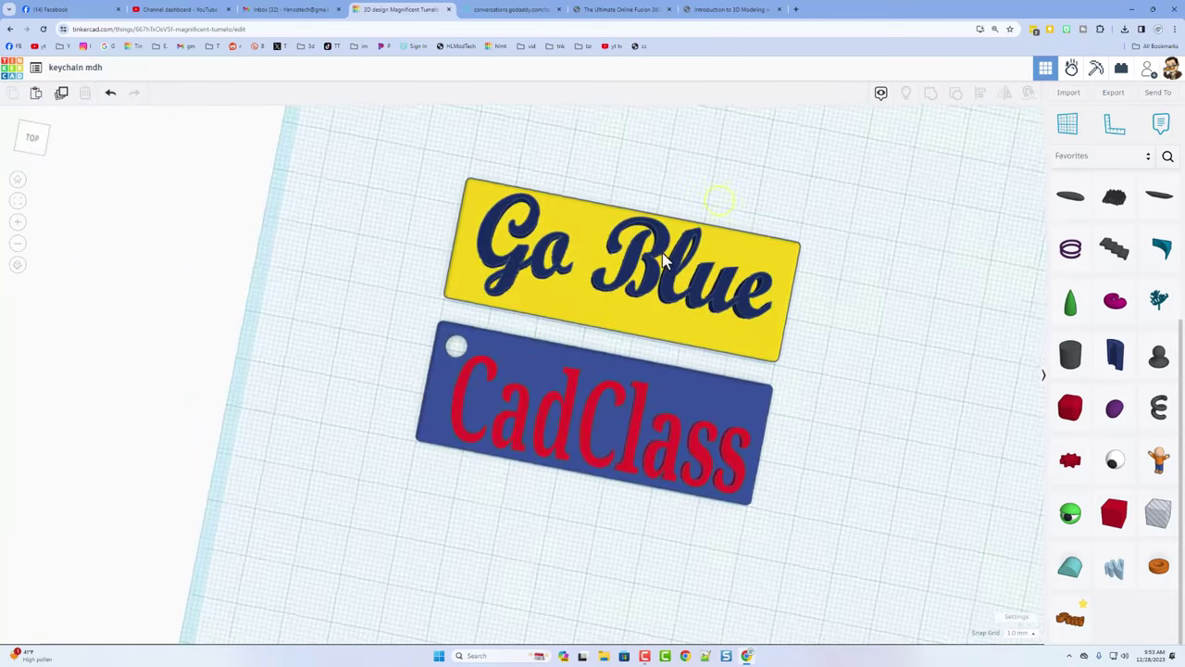
Nudge the Go Blue text toward the plate's front edge and narrow it from the left side to 59 mm wide
{"action": "left_click", "coordinate": [648, 270]}
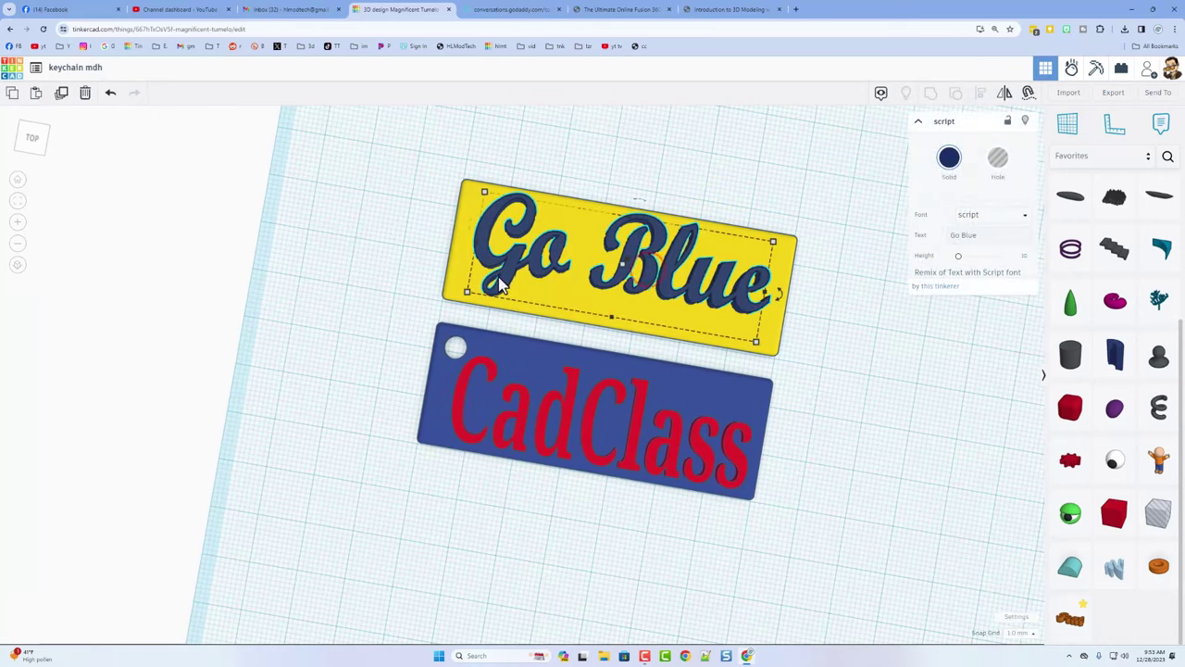
{"action": "key", "text": "Down"}
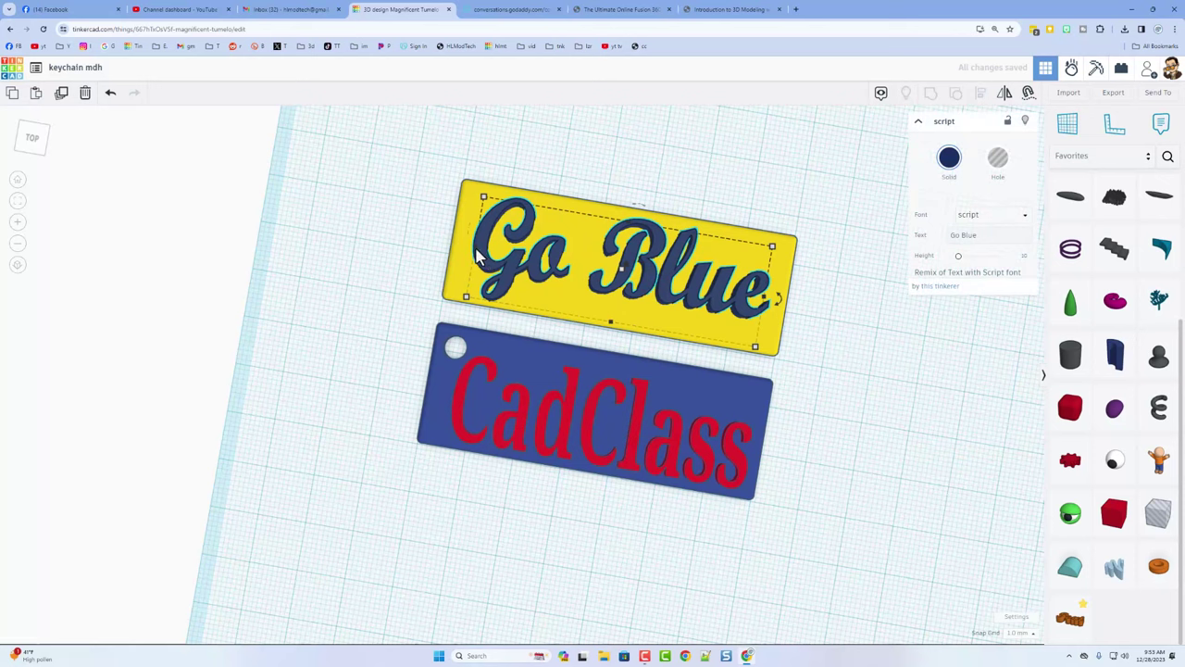
{"action": "left_click_drag", "start_coordinate": [478, 257], "coordinate": [481, 258]}
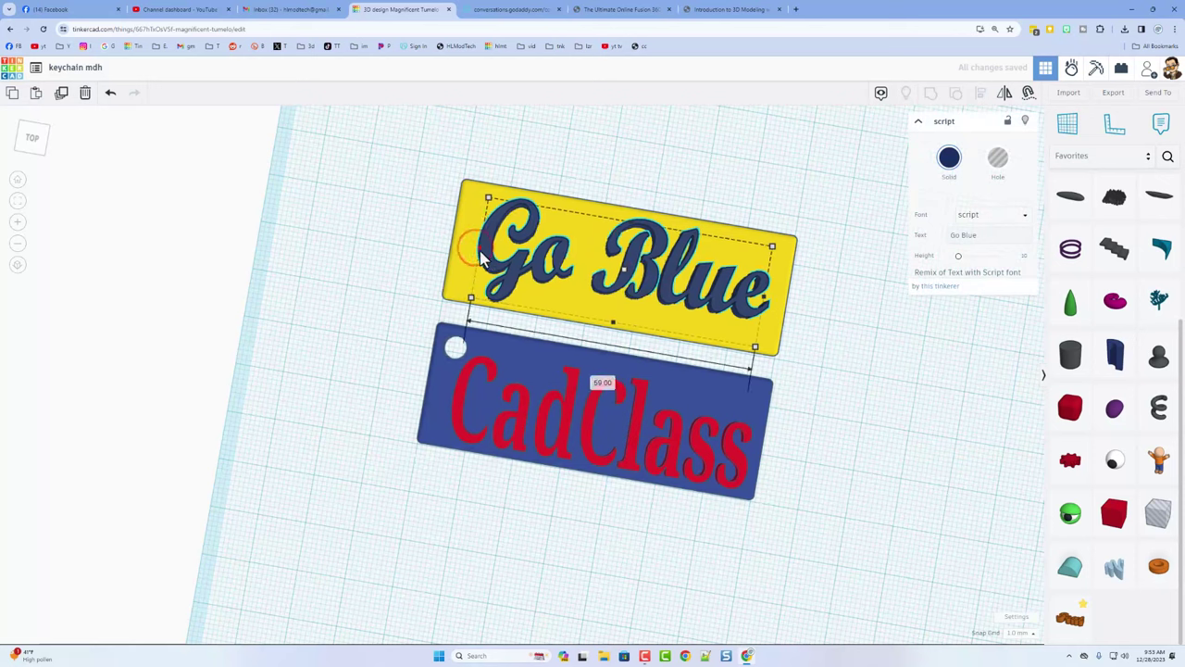
{"action": "left_click", "coordinate": [408, 244]}
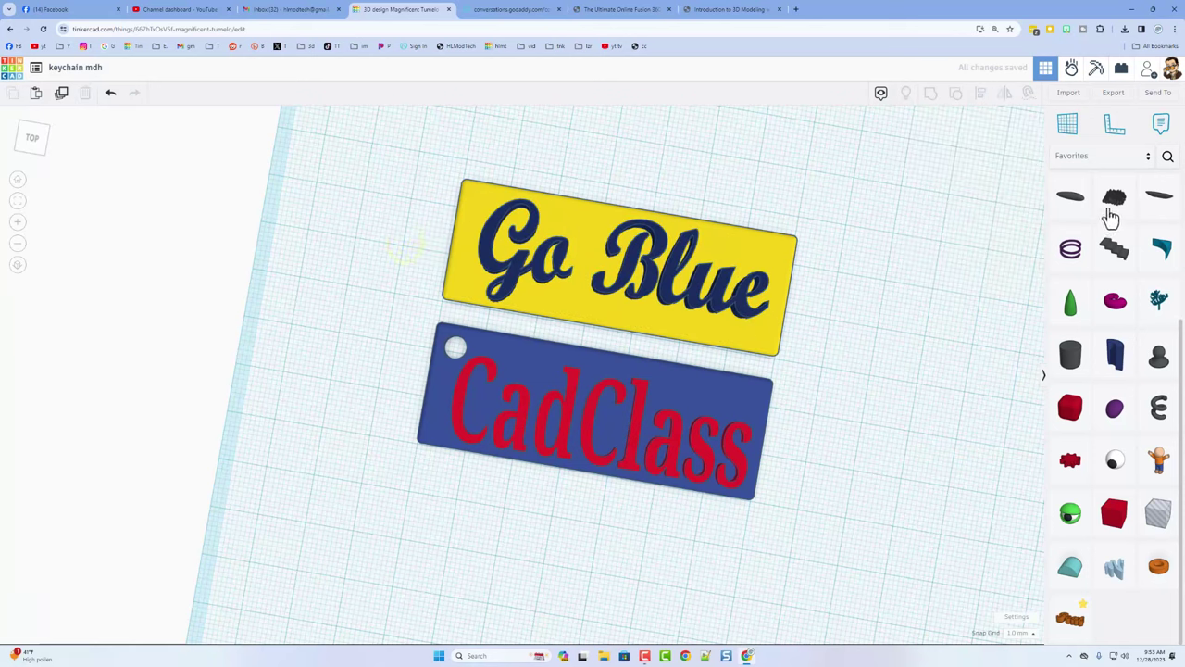
Add a cylinder hole from the basic shapes beside the yellow plate and set its sides to 64
{"action": "left_click", "coordinate": [1147, 156]}
{"action": "left_click", "coordinate": [1085, 198]}
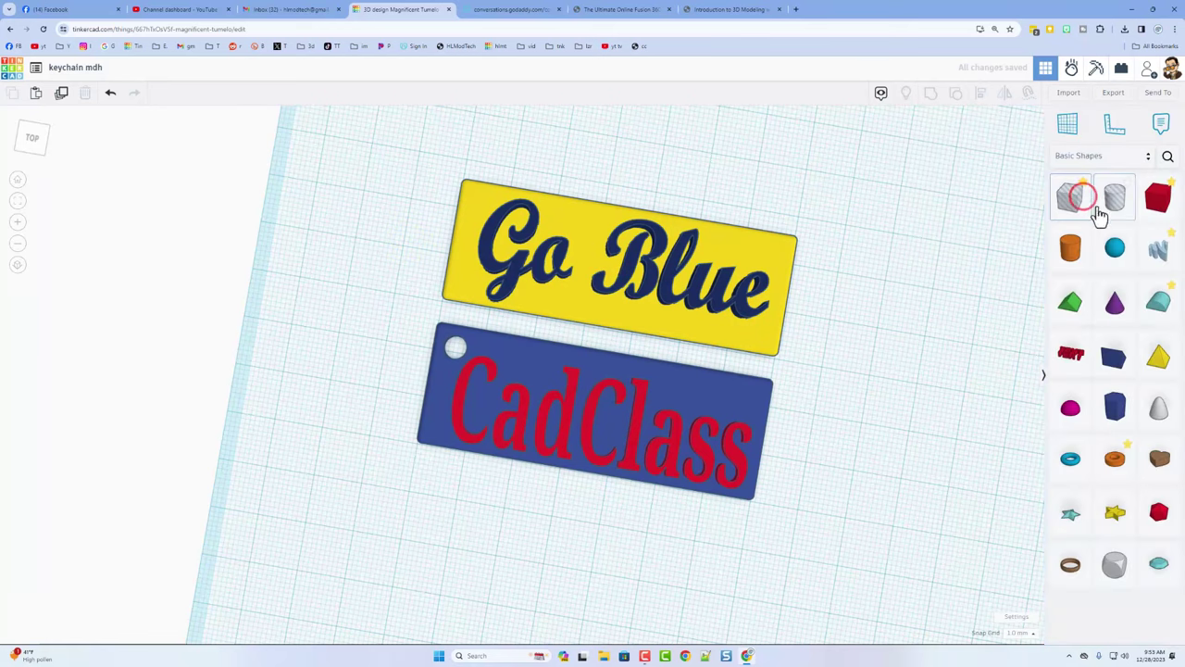
{"action": "left_click_drag", "start_coordinate": [1114, 197], "coordinate": [350, 225]}
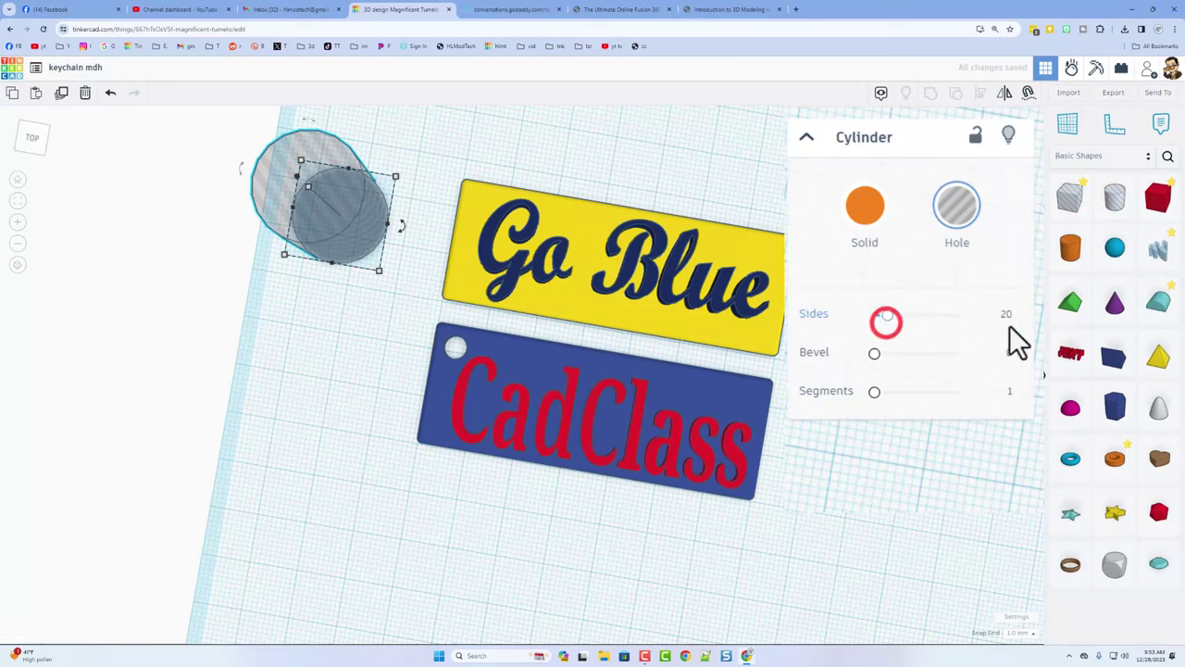
{"action": "left_click_drag", "start_coordinate": [886, 316], "coordinate": [1010, 330]}
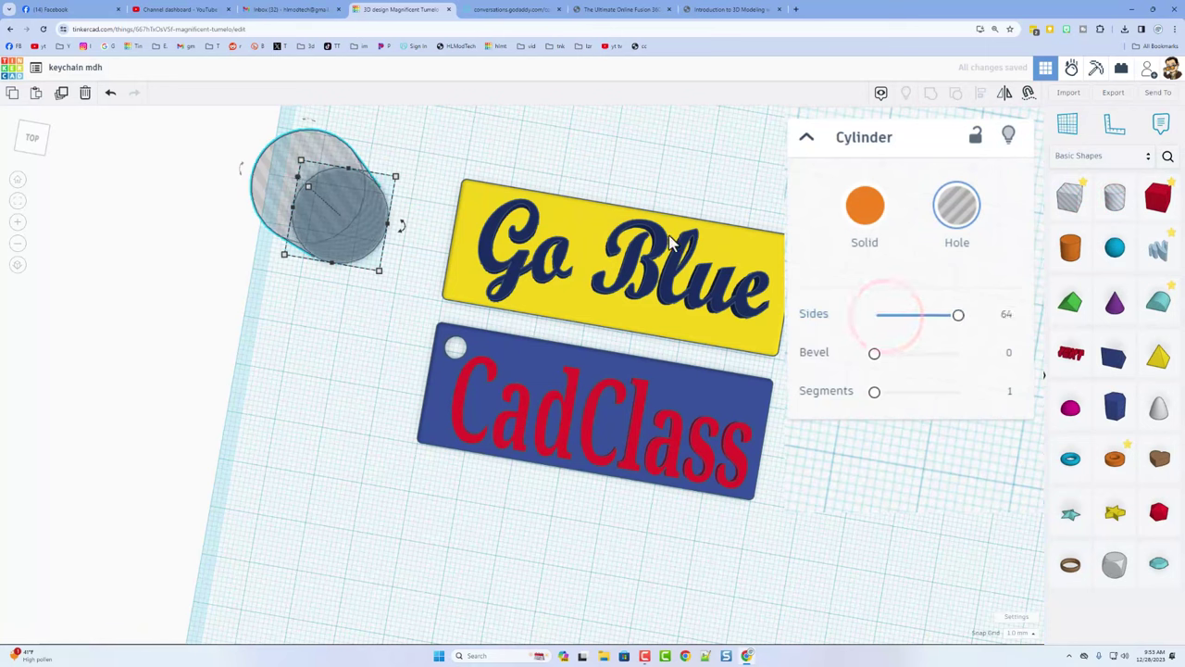
Scale the new cylinder hole uniformly to 5 mm in diameter for the yellow keychain
{"action": "left_click_drag", "start_coordinate": [378, 271], "coordinate": [371, 263], "text": "shift"}
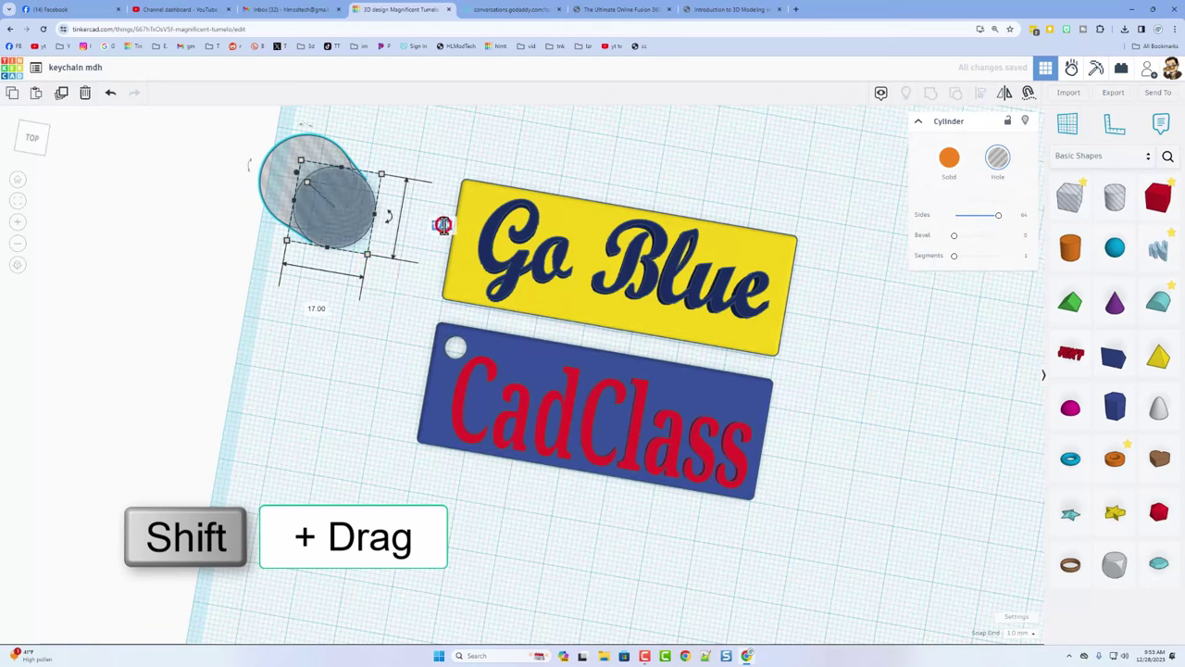
{"action": "type", "text": "5"}
{"action": "key", "text": "Return"}
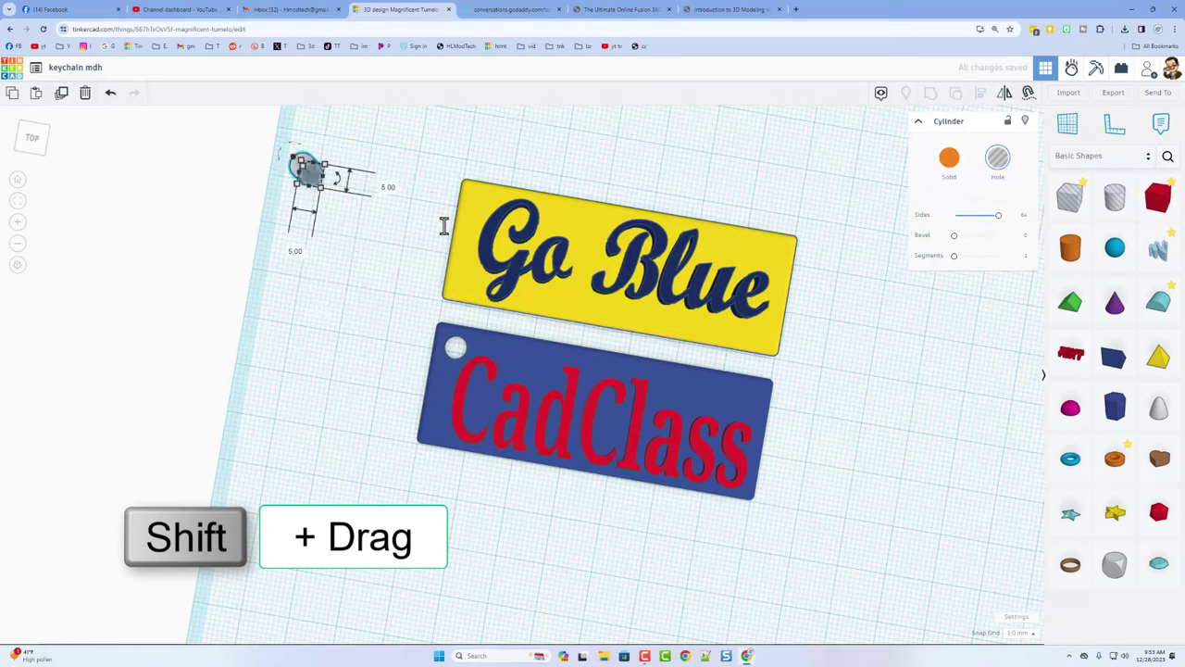
{"action": "left_click", "coordinate": [352, 219]}
{"action": "left_click", "coordinate": [315, 181]}
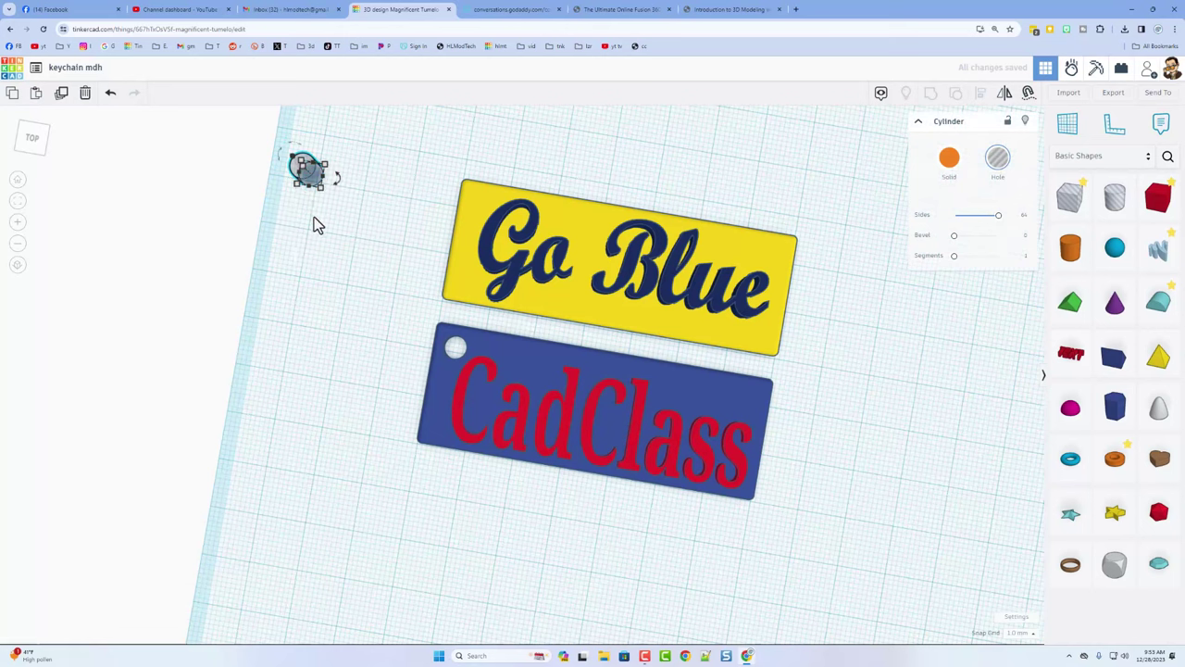
Duplicate the 5 mm cylinder hole and align the copy flush into the yellow plate's back-left corner
{"action": "key", "text": "ctrl+d"}
{"action": "key", "text": "shift+Right"}
{"action": "key", "text": "shift+Right"}
{"action": "key", "text": "shift+Right"}
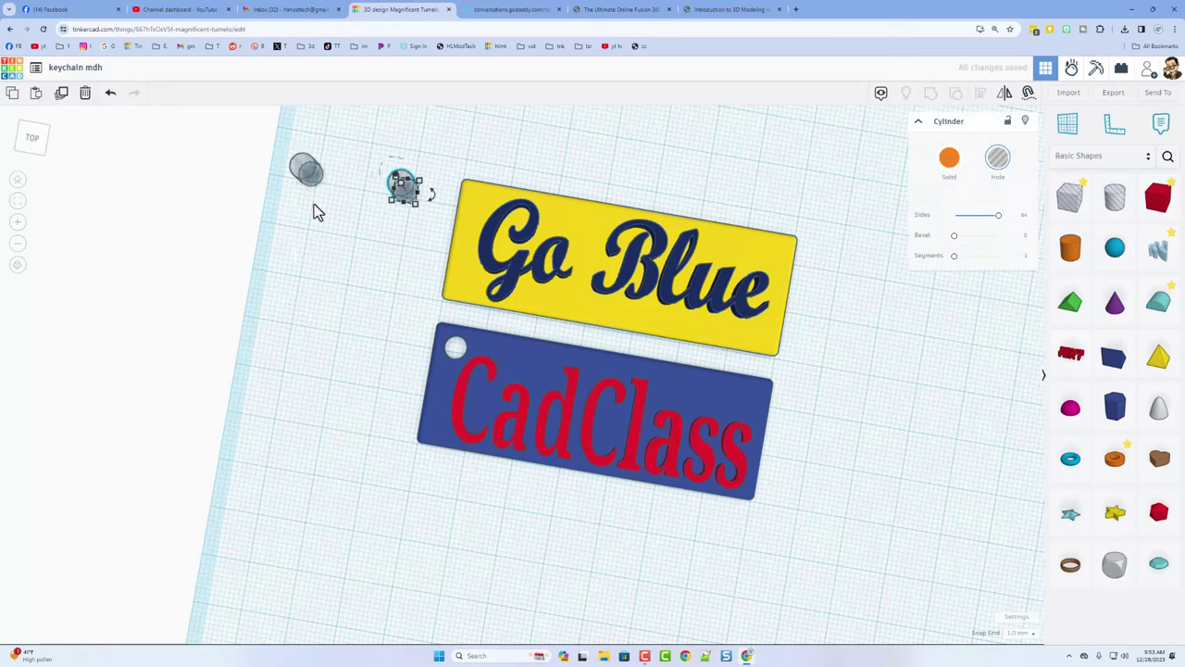
{"action": "left_click_drag", "start_coordinate": [387, 166], "coordinate": [473, 208]}
{"action": "key", "text": "l"}
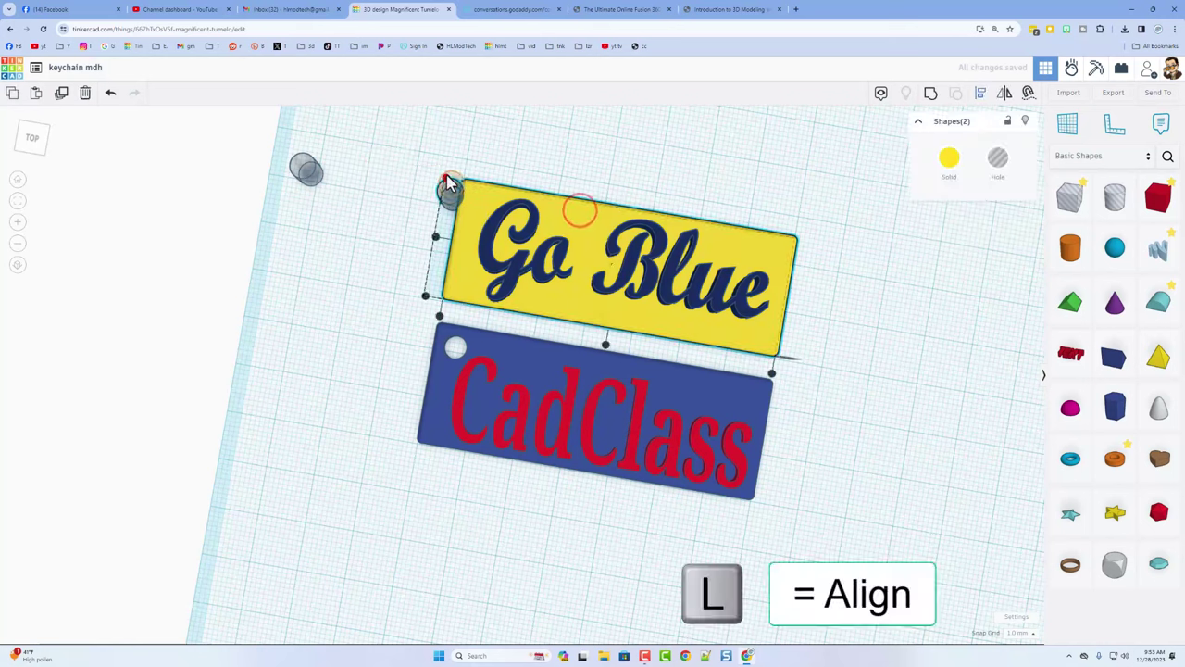
{"action": "left_click", "coordinate": [448, 180]}
{"action": "left_click", "coordinate": [440, 316]}
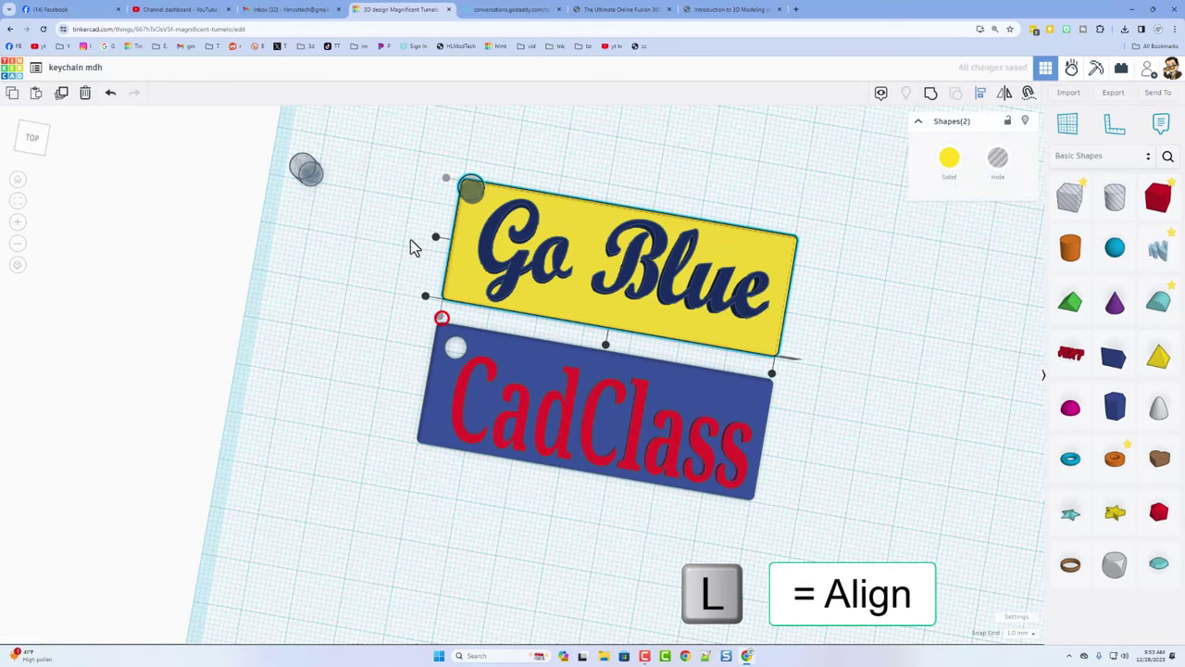
Nudge the cylinder hole inward from both edges at the yellow plate's corner, leaving the snap grid at 1.0 mm
{"action": "left_click", "coordinate": [403, 206]}
{"action": "left_click", "coordinate": [466, 192]}
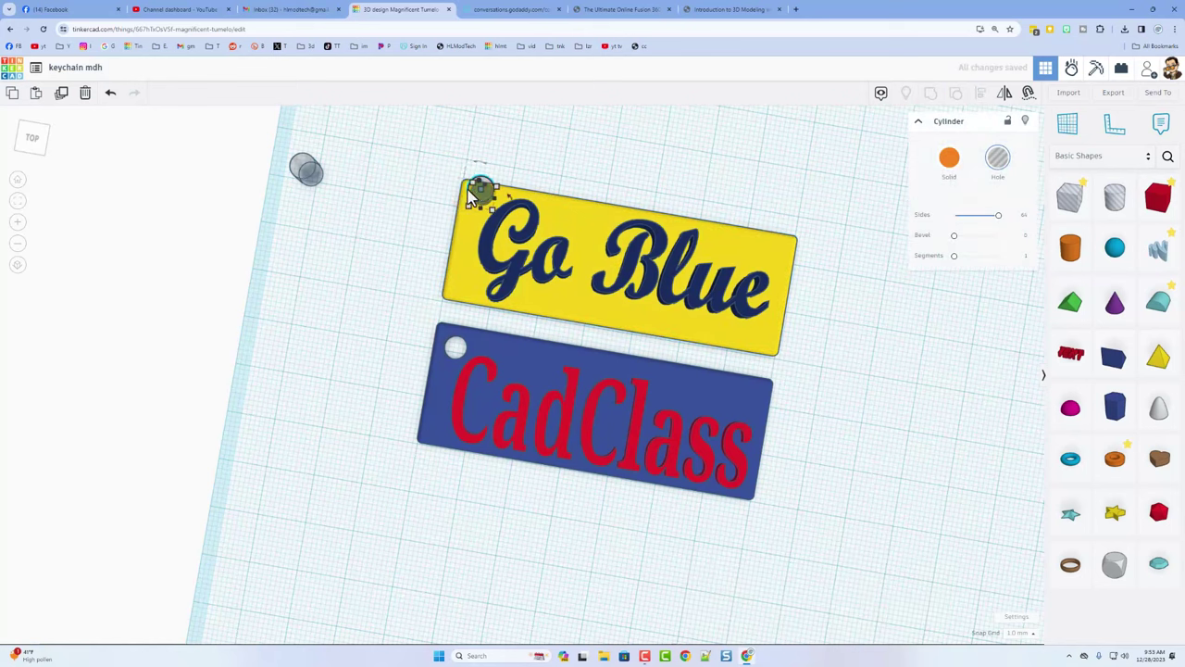
{"action": "key", "text": "Down"}
{"action": "key", "text": "Down"}
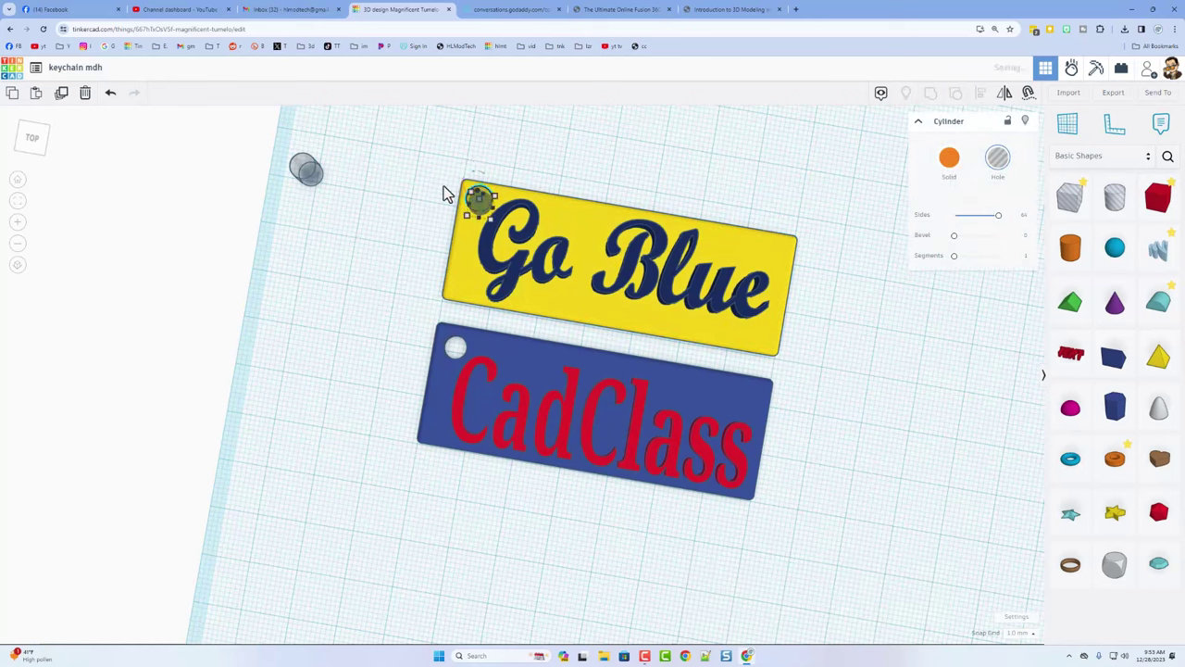
{"action": "left_click", "coordinate": [1019, 633]}
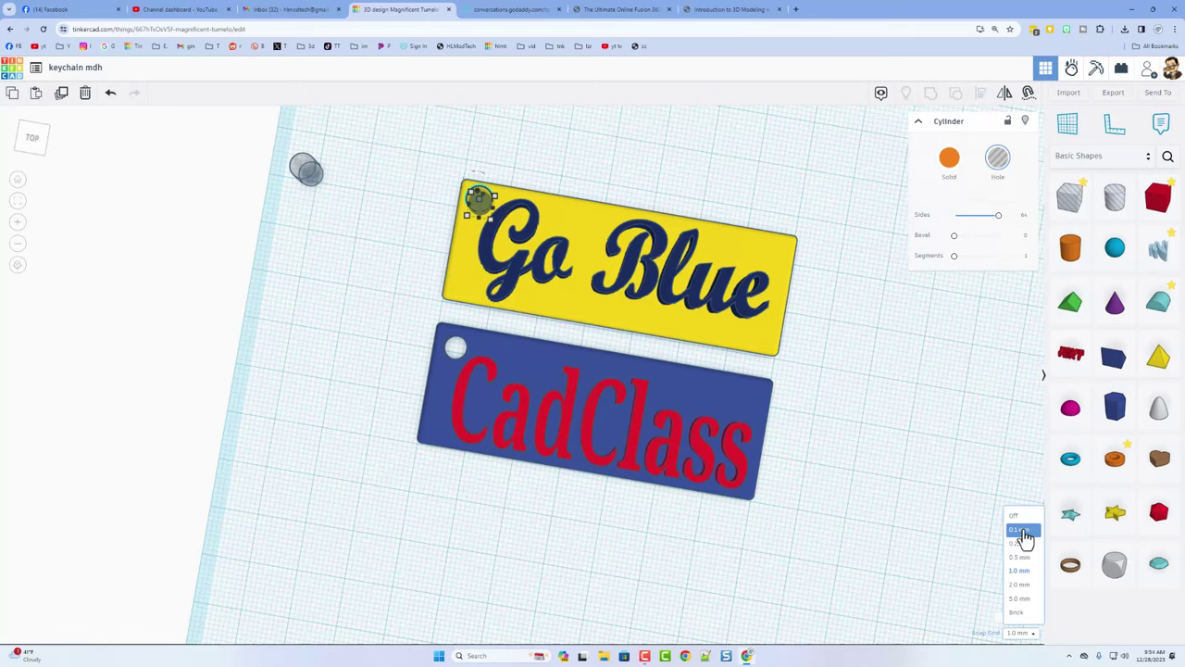
{"action": "left_click", "coordinate": [934, 536]}
Set the Go Blue text's height to 1.50 mm
{"action": "right_click_drag", "start_coordinate": [932, 534], "coordinate": [889, 529]}
{"action": "right_click_drag", "start_coordinate": [431, 248], "coordinate": [542, 176]}
{"action": "scroll", "coordinate": [553, 239], "scroll_direction": "up", "scroll_amount": 1}
{"action": "left_click", "coordinate": [562, 247]}
{"action": "left_click", "coordinate": [564, 252]}
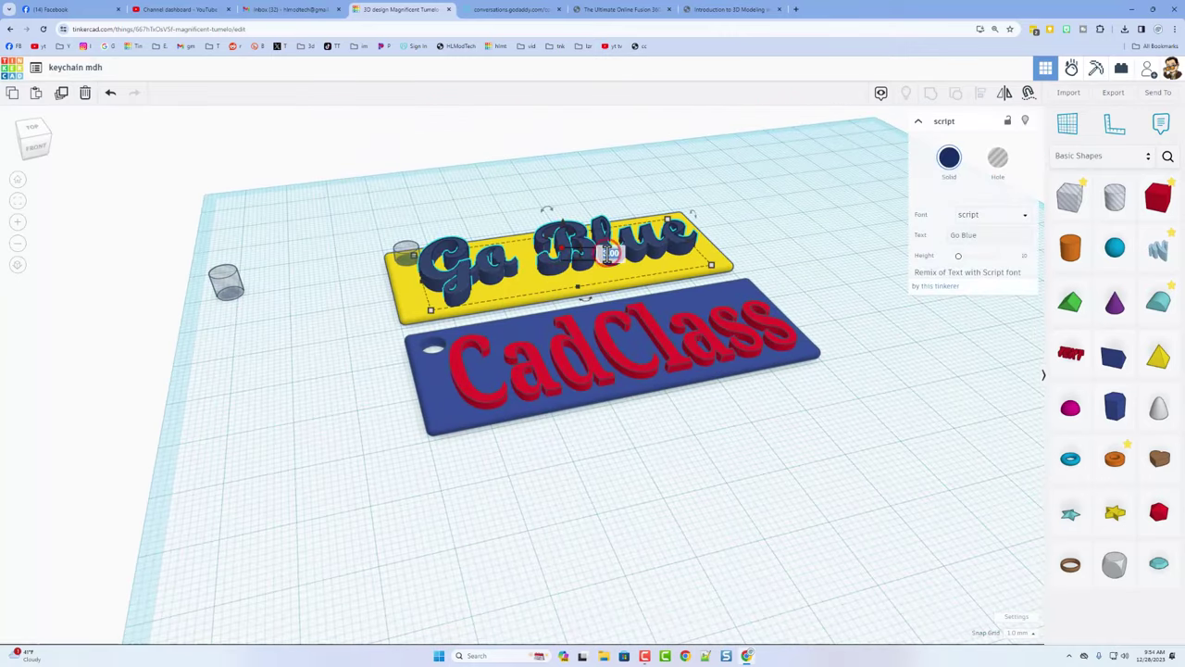
{"action": "key", "text": "Return"}
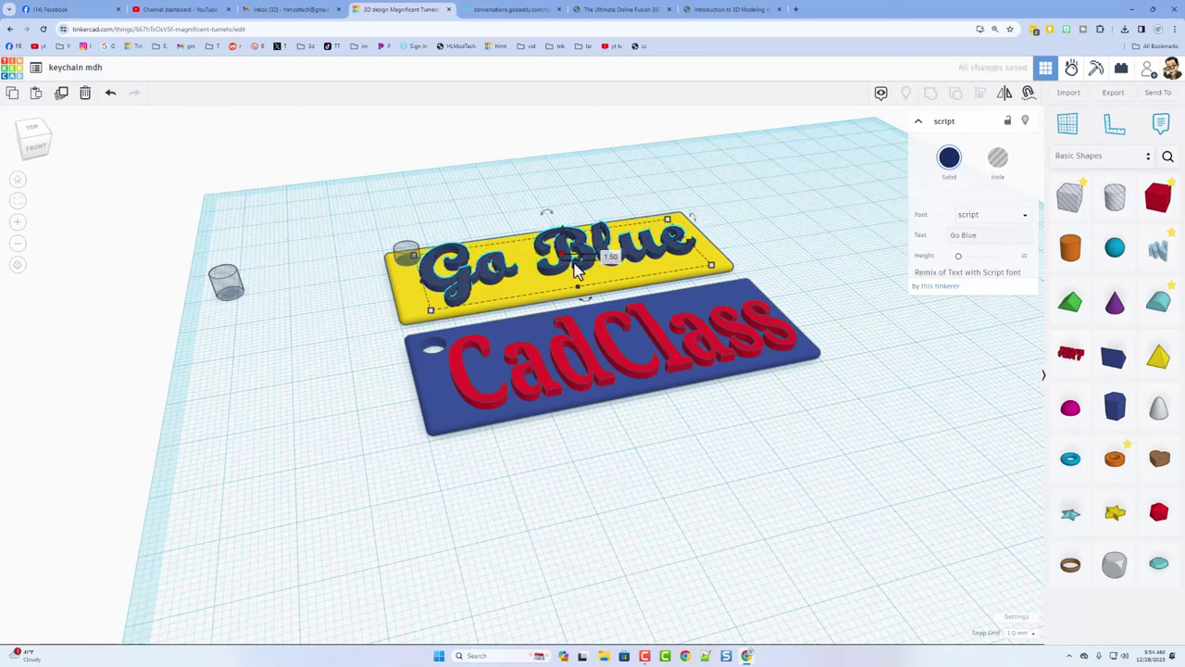
Group the cylinder hole with the yellow plate to cut the ring hole
{"action": "left_click", "coordinate": [361, 248]}
{"action": "left_click_drag", "start_coordinate": [369, 220], "coordinate": [404, 271]}
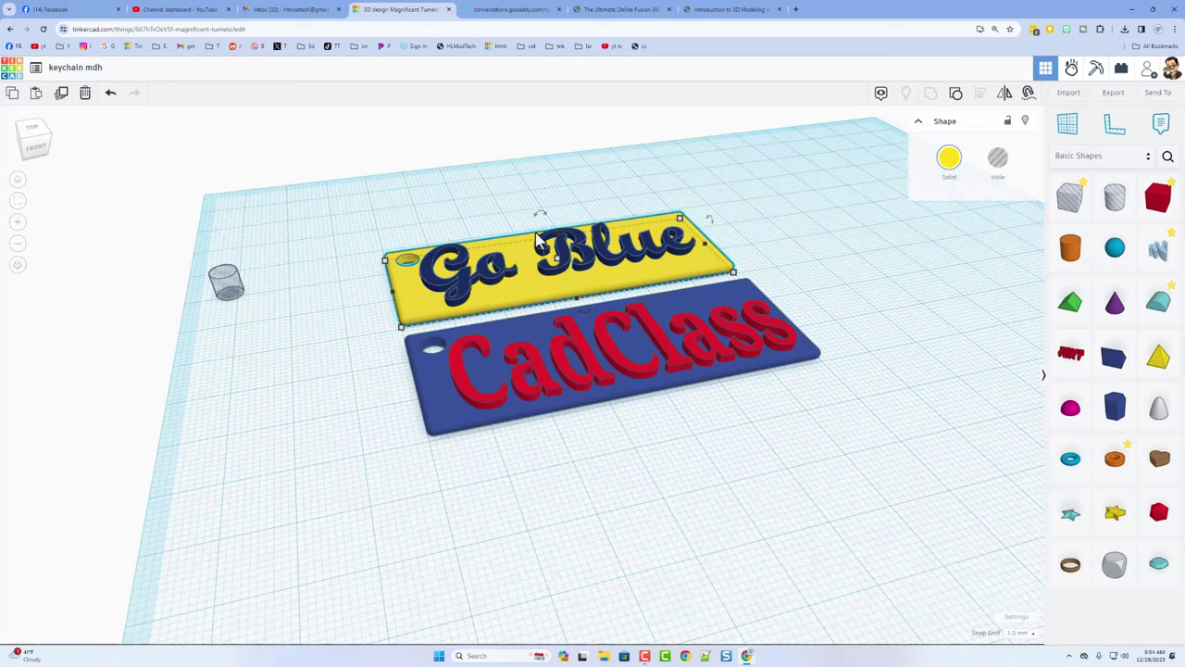
{"action": "right_click_drag", "start_coordinate": [583, 212], "coordinate": [676, 315]}
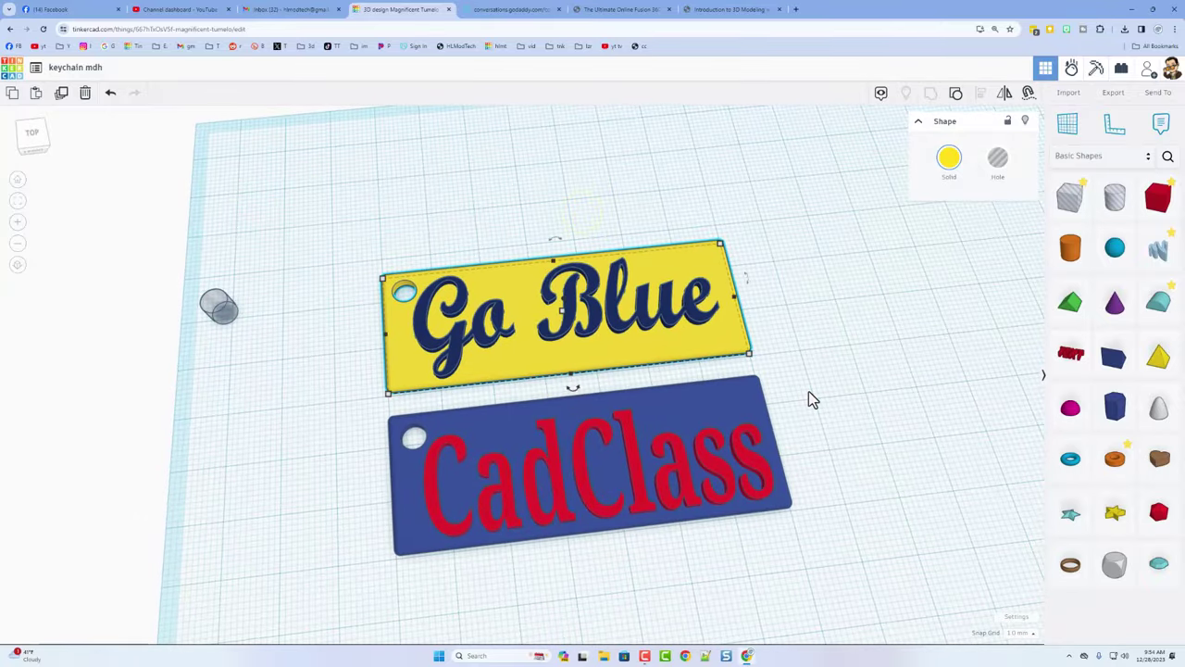
{"action": "middle_click_drag", "start_coordinate": [808, 397], "coordinate": [696, 371]}
{"action": "scroll", "coordinate": [696, 373], "scroll_direction": "down", "scroll_amount": 1}
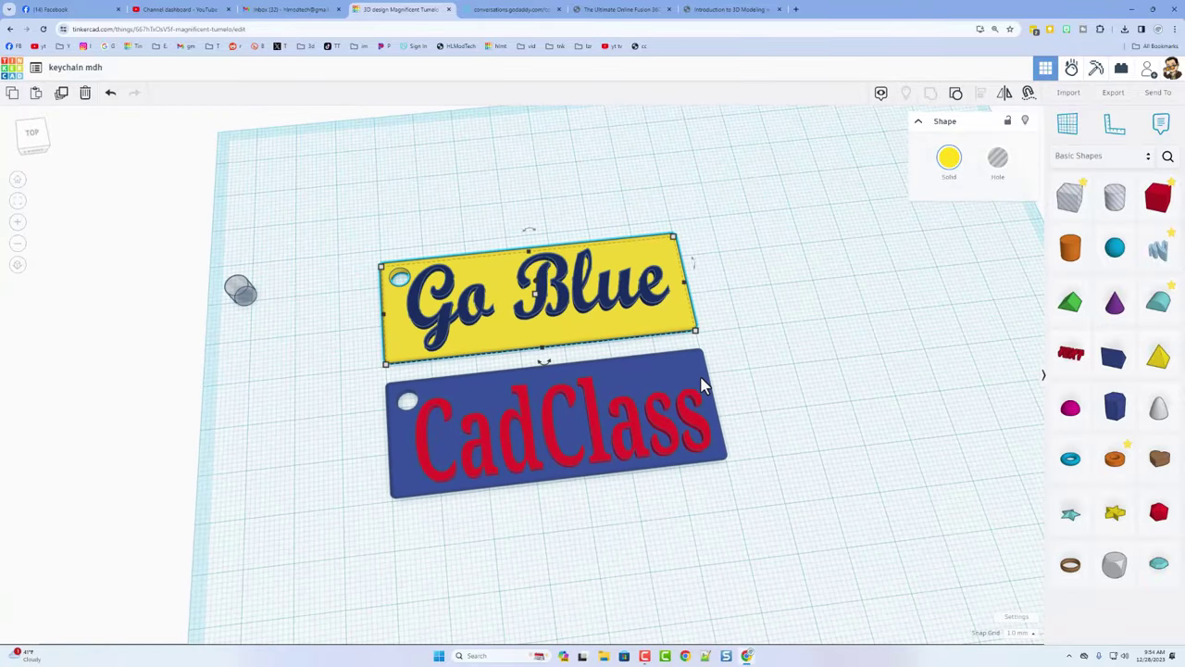
Add a heart from the basic shapes beside the yellow plate and set its thickness to 2 mm
{"action": "left_click", "coordinate": [1159, 458]}
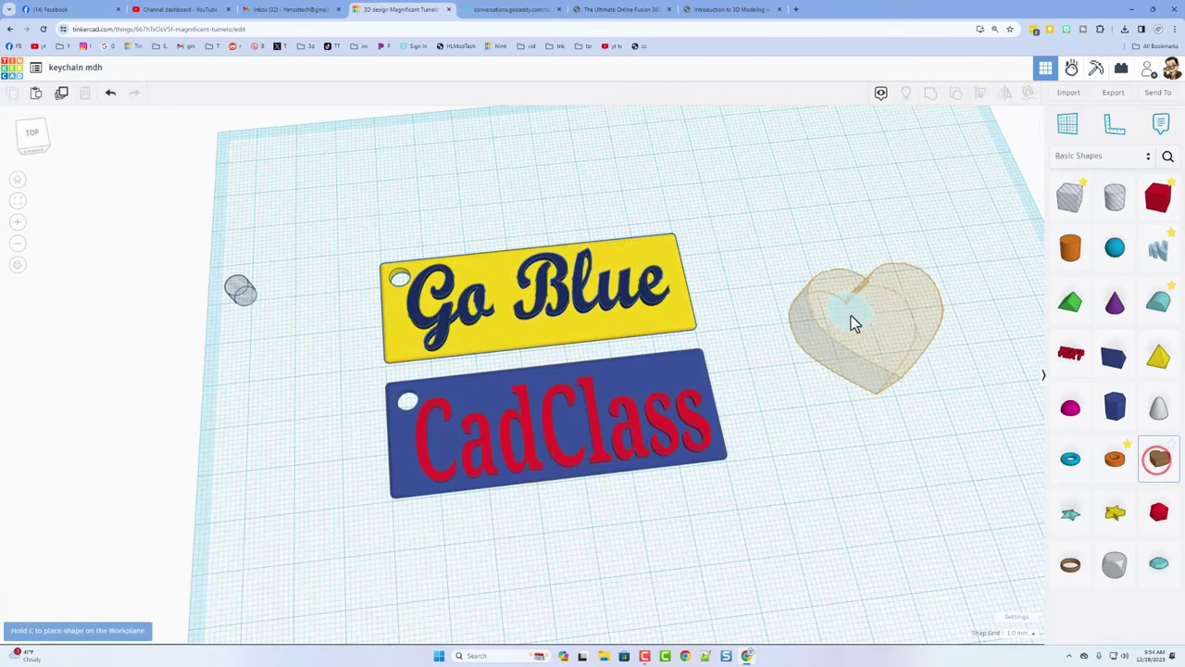
{"action": "left_click", "coordinate": [795, 279]}
{"action": "mouse_move", "coordinate": [807, 296]}
{"action": "right_mouse_down"}
{"action": "mouse_move", "coordinate": [829, 326]}
{"action": "mouse_move", "coordinate": [798, 275]}
{"action": "right_mouse_up"}
{"action": "mouse_move", "coordinate": [795, 280]}
{"action": "left_mouse_down"}
{"action": "mouse_move", "coordinate": [793, 295]}
{"action": "mouse_move", "coordinate": [831, 310]}
{"action": "left_mouse_up"}
{"action": "left_click", "coordinate": [832, 308]}
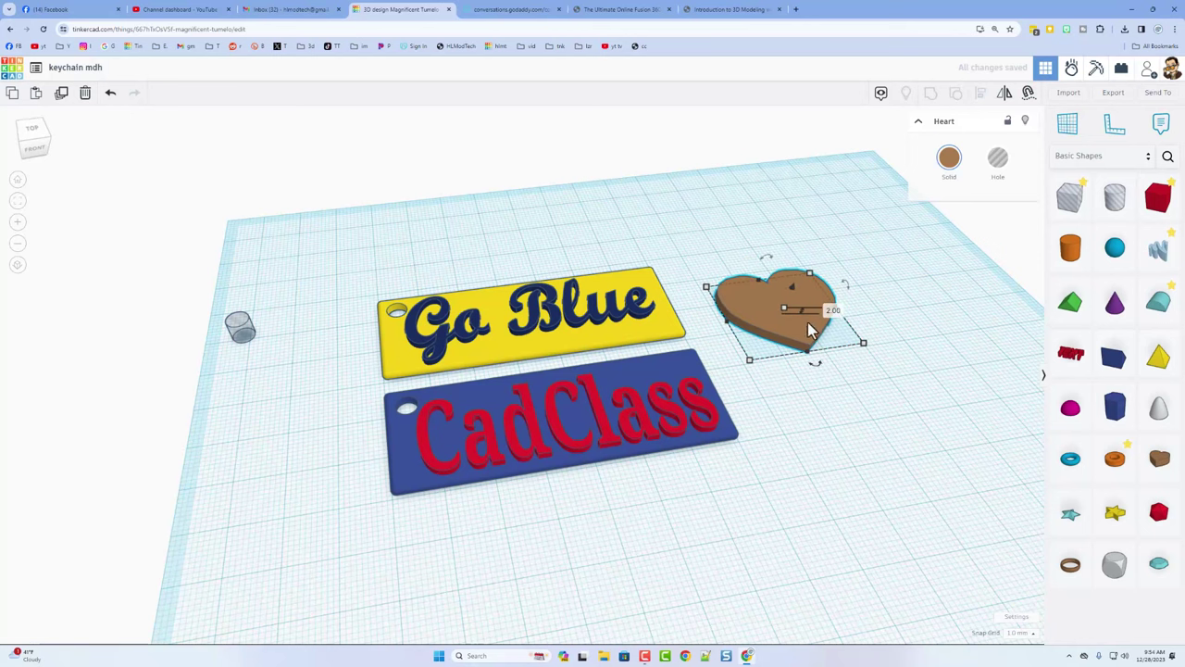
{"action": "right_click_drag", "start_coordinate": [808, 330], "coordinate": [785, 369]}
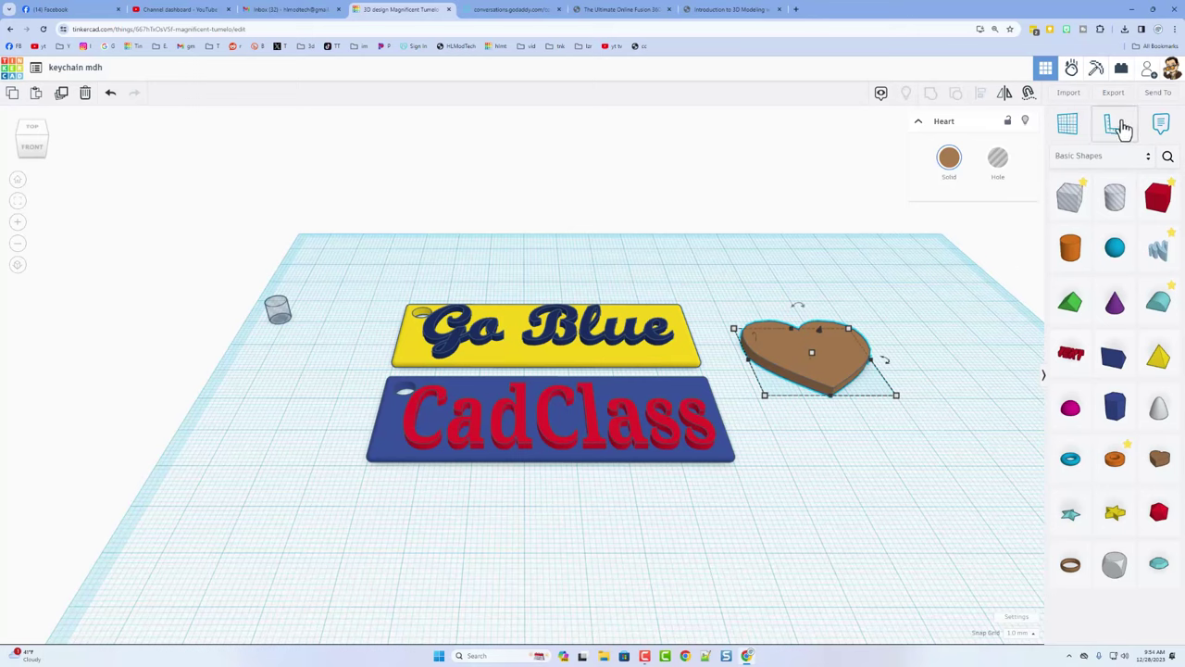
Look at the options for sending the design to other programs and services, and close them
{"action": "left_click", "coordinate": [1157, 91]}
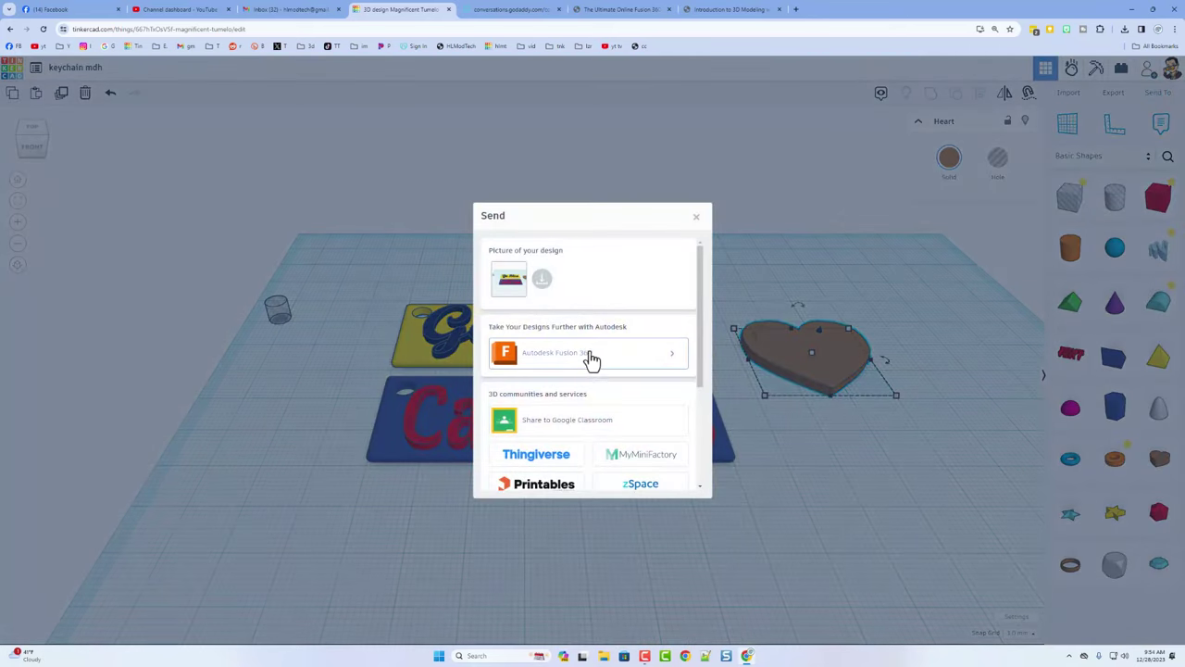
{"action": "left_click", "coordinate": [697, 216]}
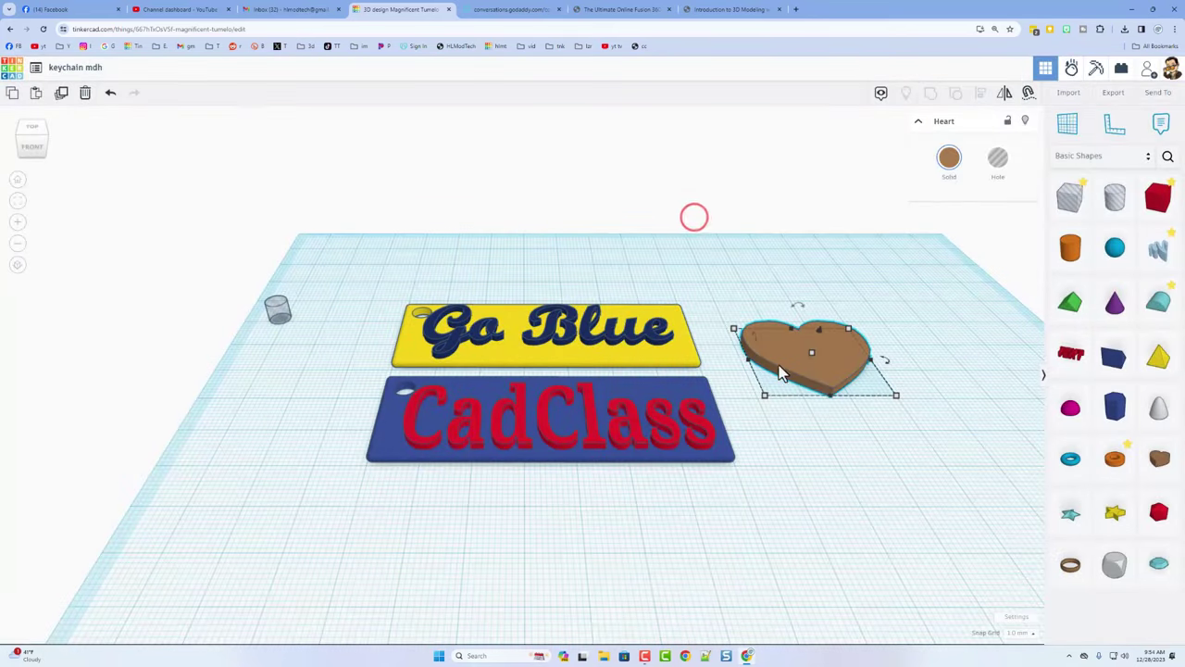
{"action": "right_click_drag", "start_coordinate": [908, 309], "coordinate": [889, 334]}
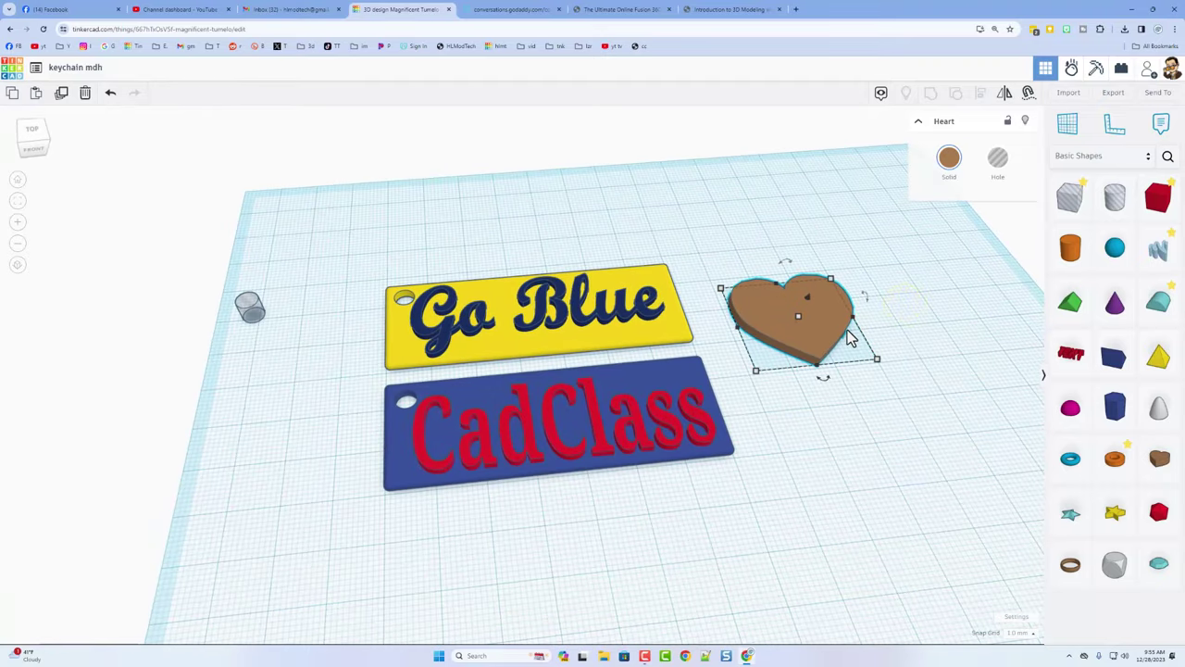
Duplicate the Go Blue text and center the copy on the heart in both directions
{"action": "left_click", "coordinate": [556, 319]}
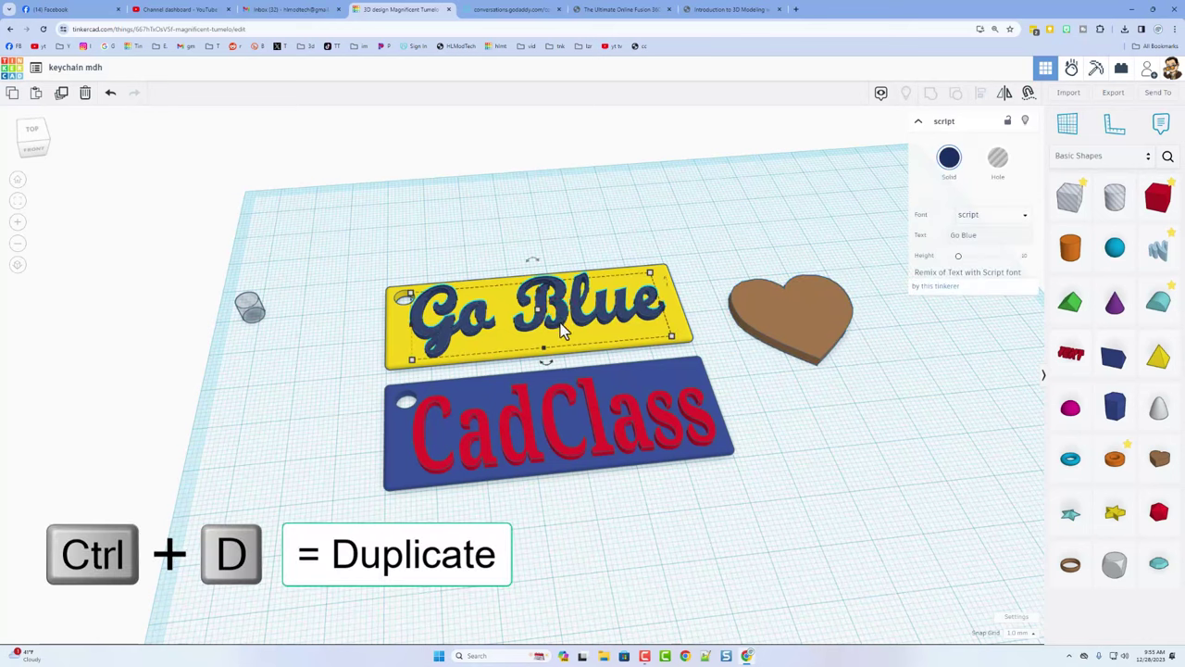
{"action": "key", "text": "ctrl+d"}
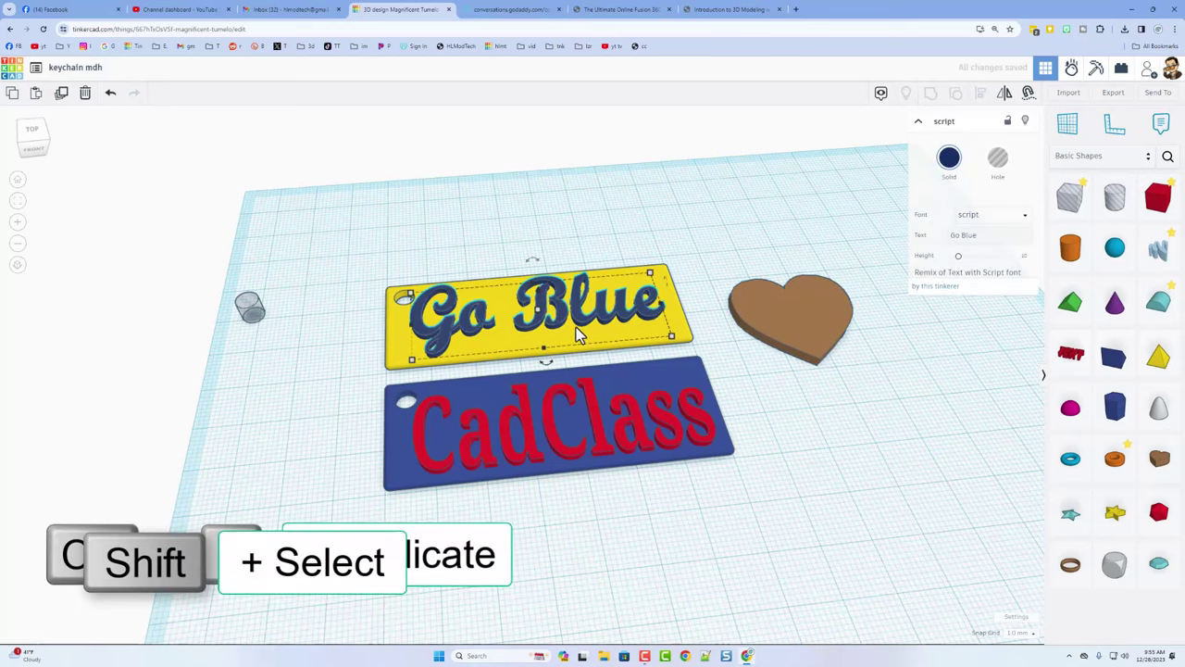
{"action": "left_click", "coordinate": [771, 319], "text": "shift"}
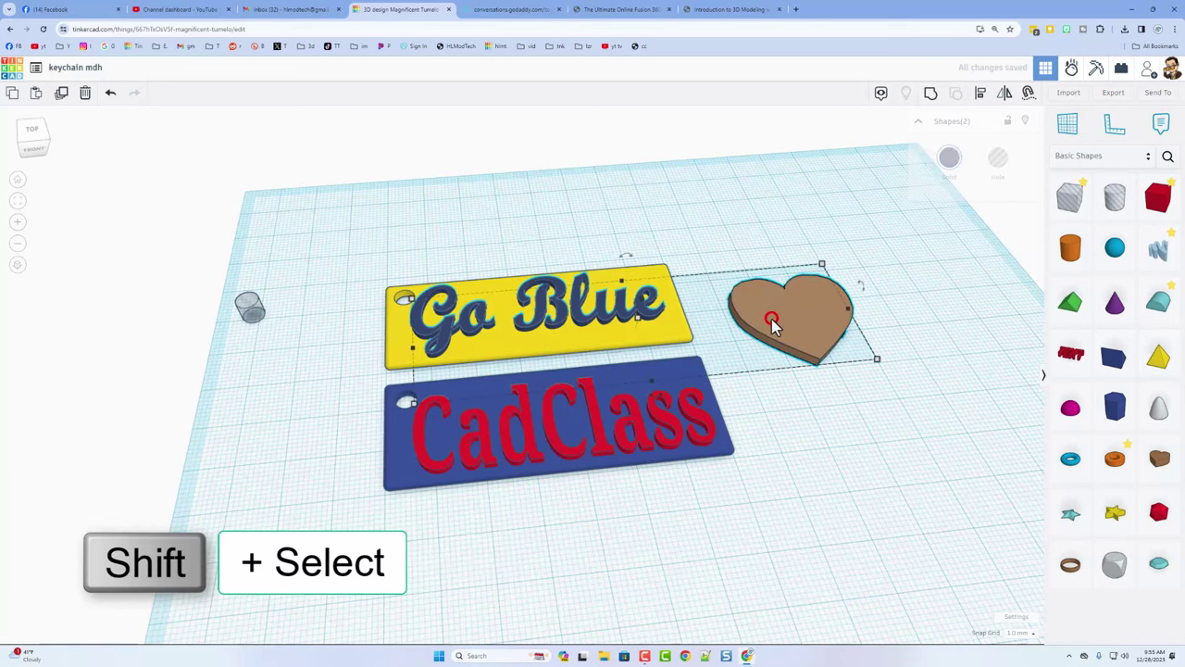
{"action": "key", "text": "l"}
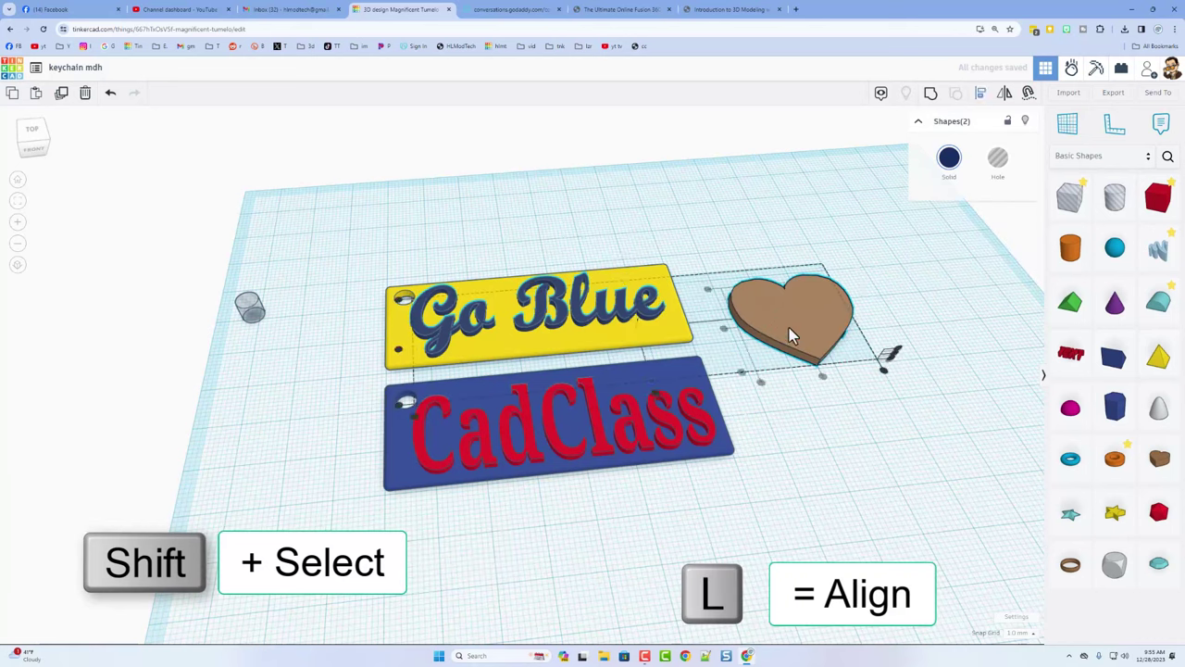
{"action": "left_click", "coordinate": [797, 324]}
{"action": "left_click", "coordinate": [823, 376]}
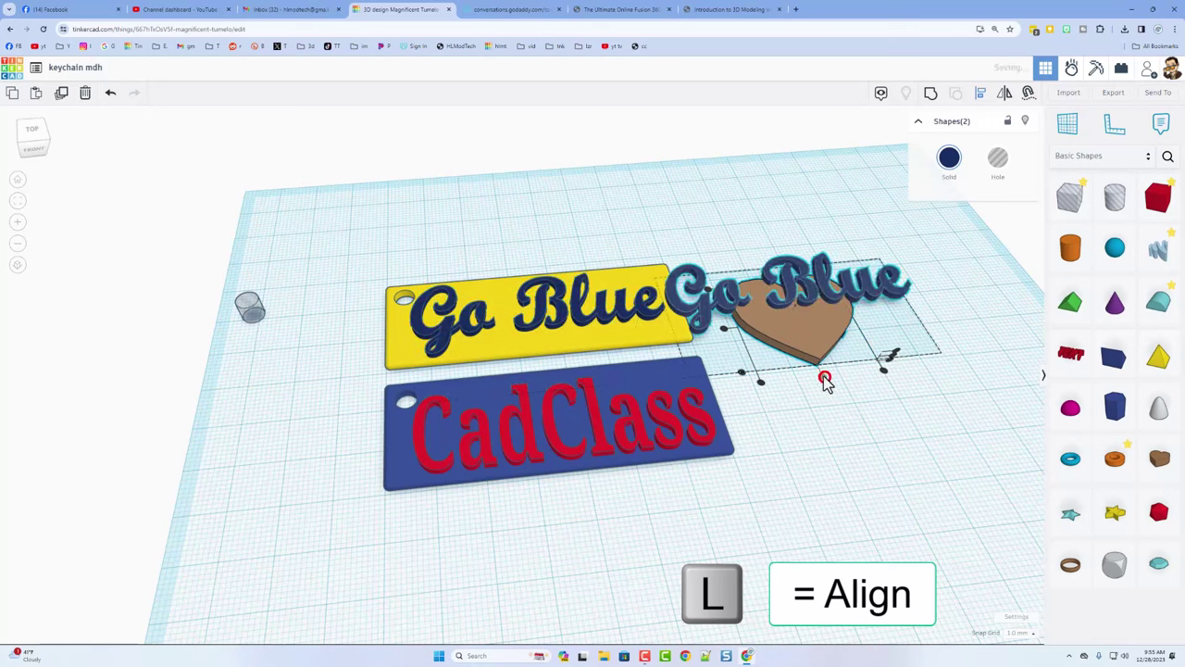
{"action": "left_click", "coordinate": [725, 334]}
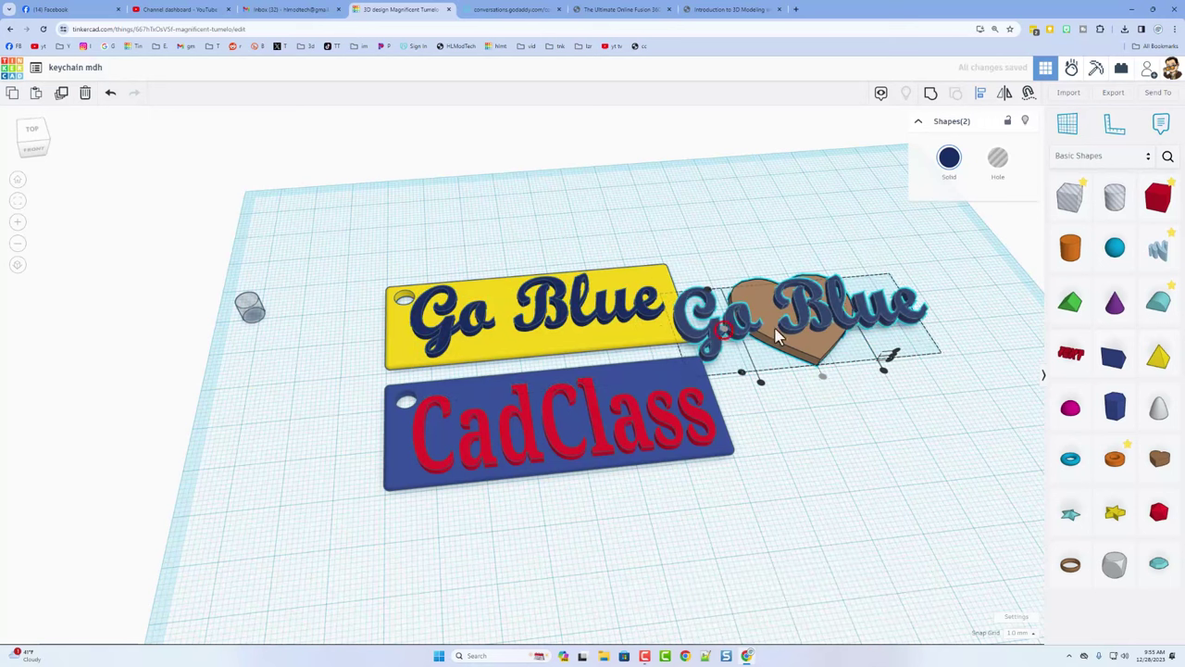
{"action": "left_click", "coordinate": [937, 265]}
Change the copied text on the heart to the Techniqu font and the word Love
{"action": "left_click", "coordinate": [861, 309]}
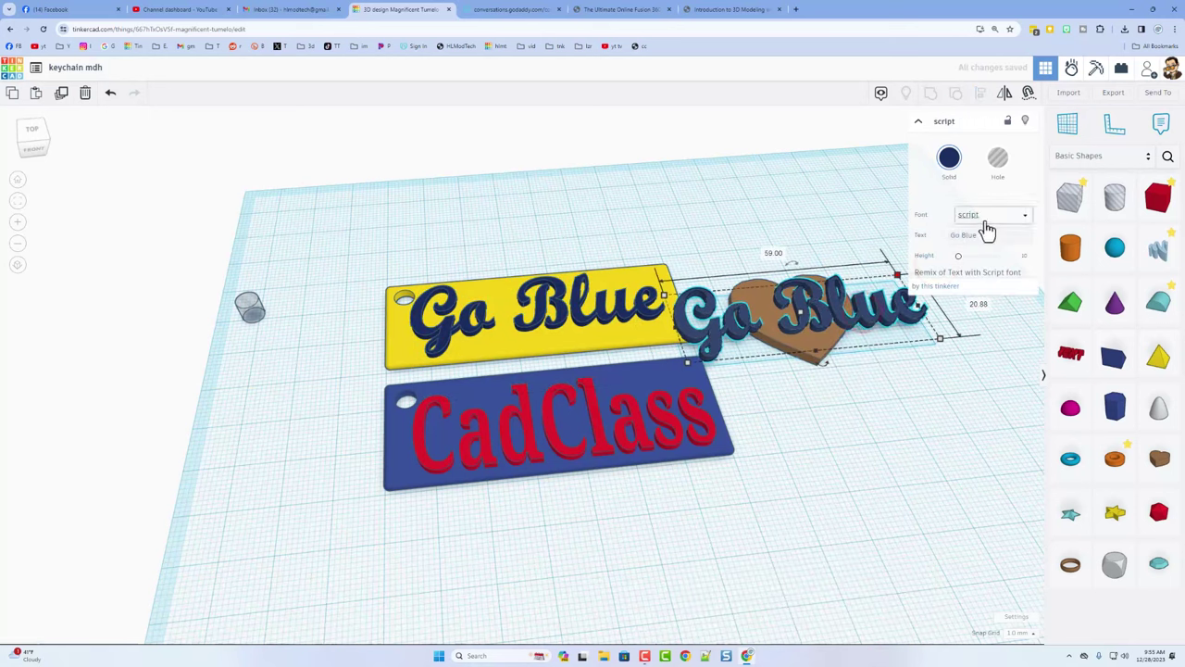
{"action": "left_click", "coordinate": [986, 222]}
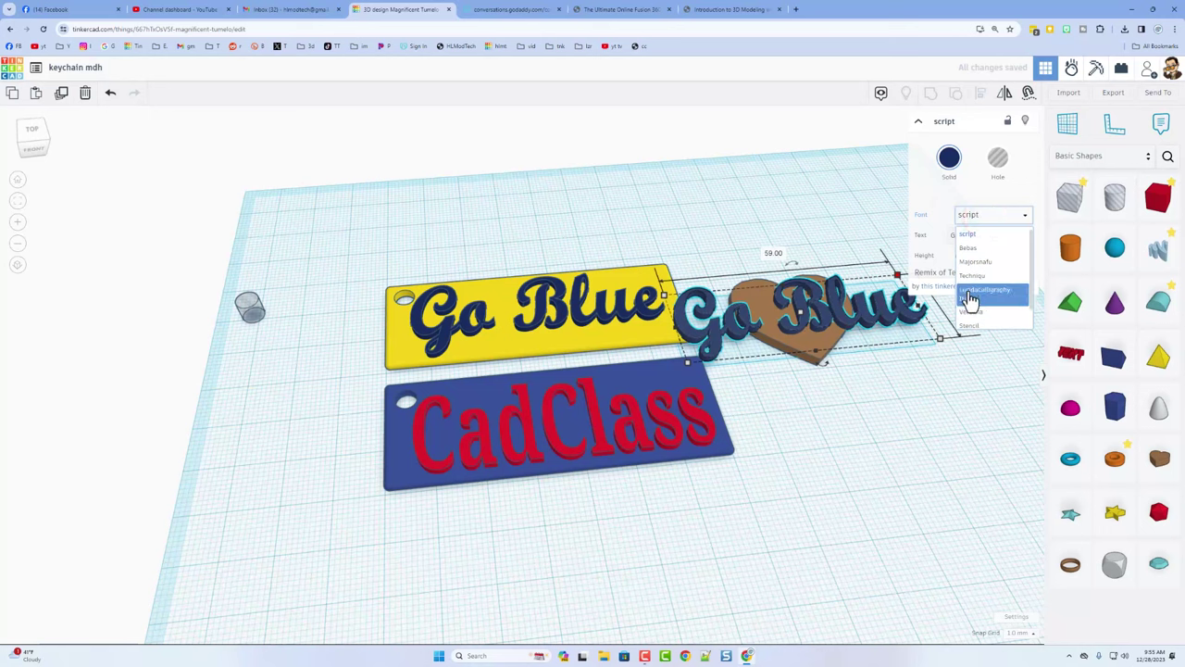
{"action": "left_click", "coordinate": [971, 276]}
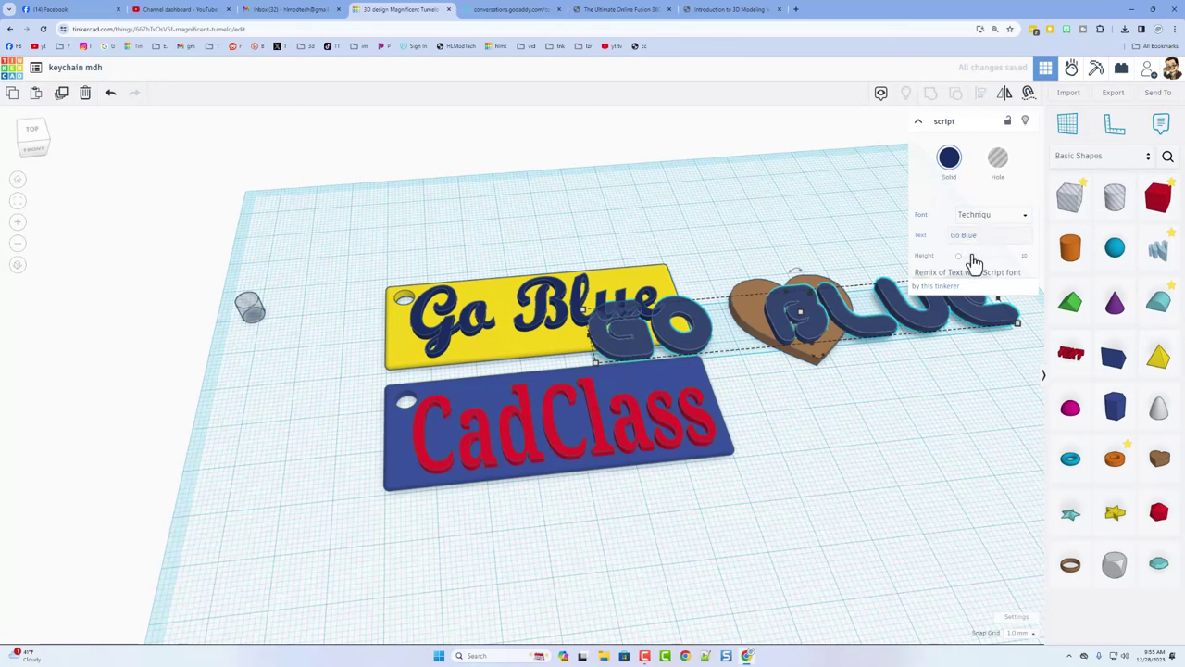
{"action": "left_click_drag", "start_coordinate": [973, 235], "coordinate": [947, 237]}
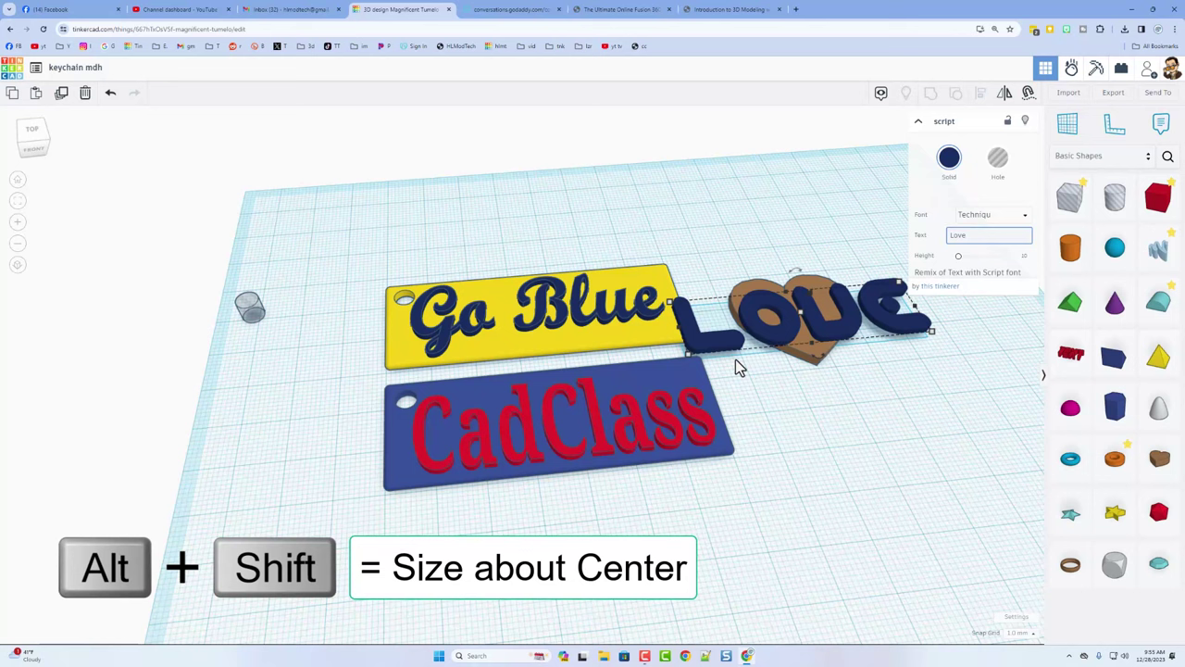
Shrink the Love text about its center to fit the heart, stretch it taller toward the back, and widen it to 20 mm
{"action": "left_click_drag", "start_coordinate": [699, 366], "coordinate": [772, 339], "text": "alt+shift"}
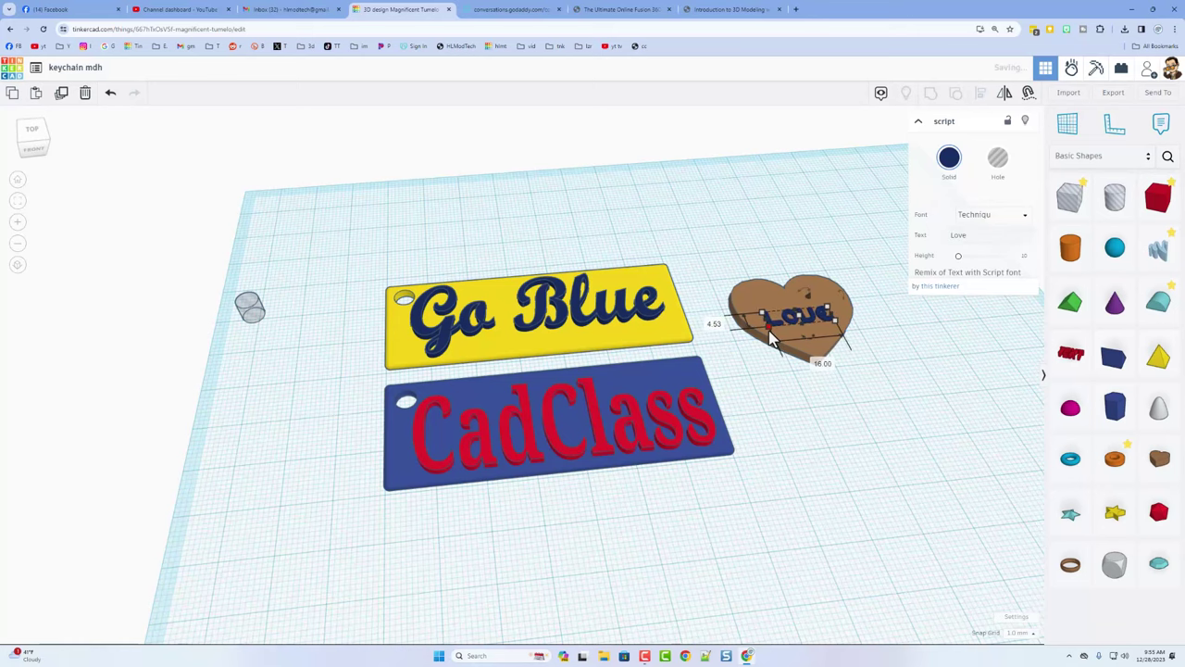
{"action": "right_click_drag", "start_coordinate": [805, 339], "coordinate": [789, 374]}
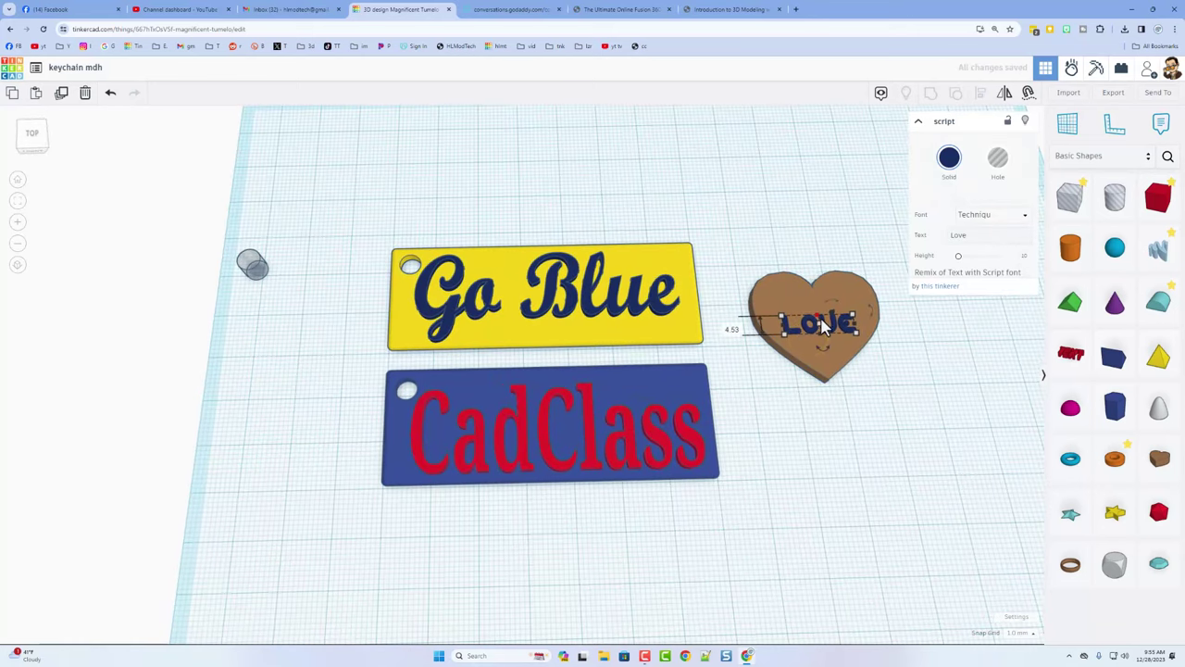
{"action": "left_click_drag", "start_coordinate": [819, 316], "coordinate": [860, 322]}
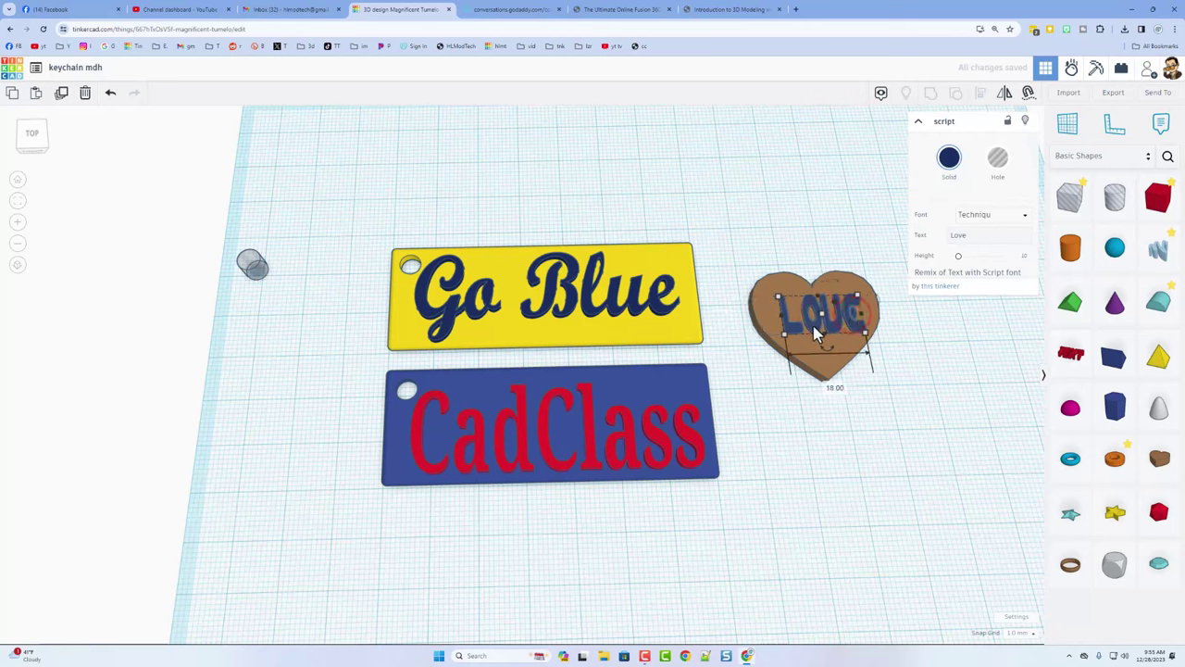
{"action": "left_click_drag", "start_coordinate": [781, 326], "coordinate": [768, 326]}
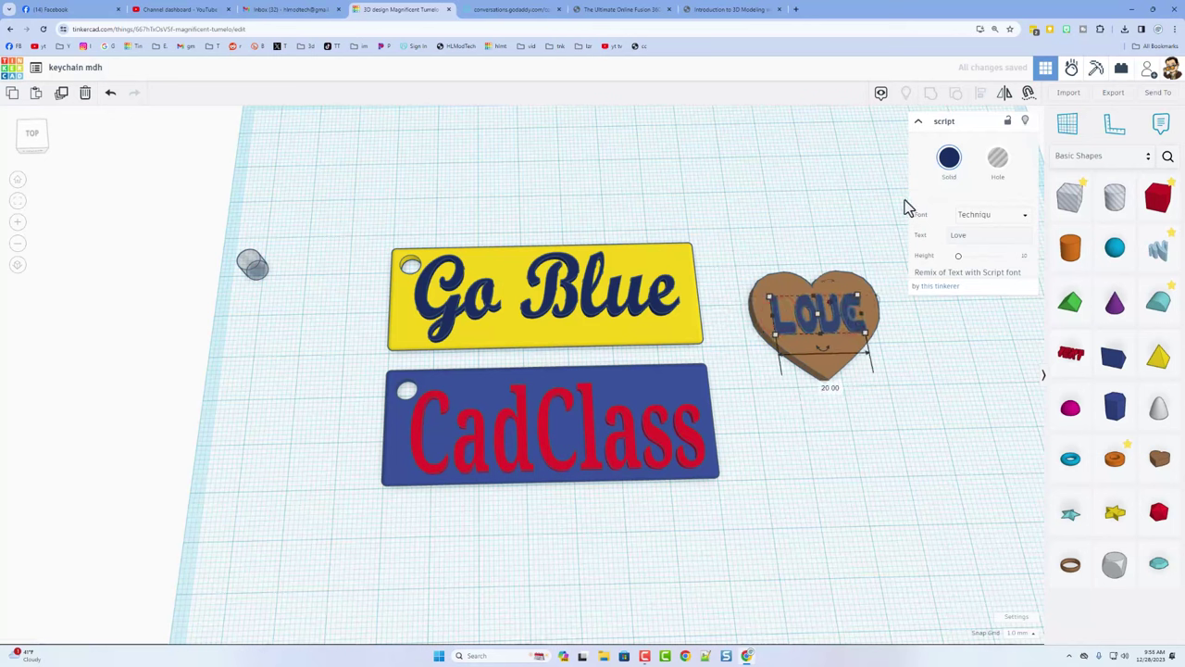
Color the Love text red and the heart white
{"action": "left_click", "coordinate": [949, 158]}
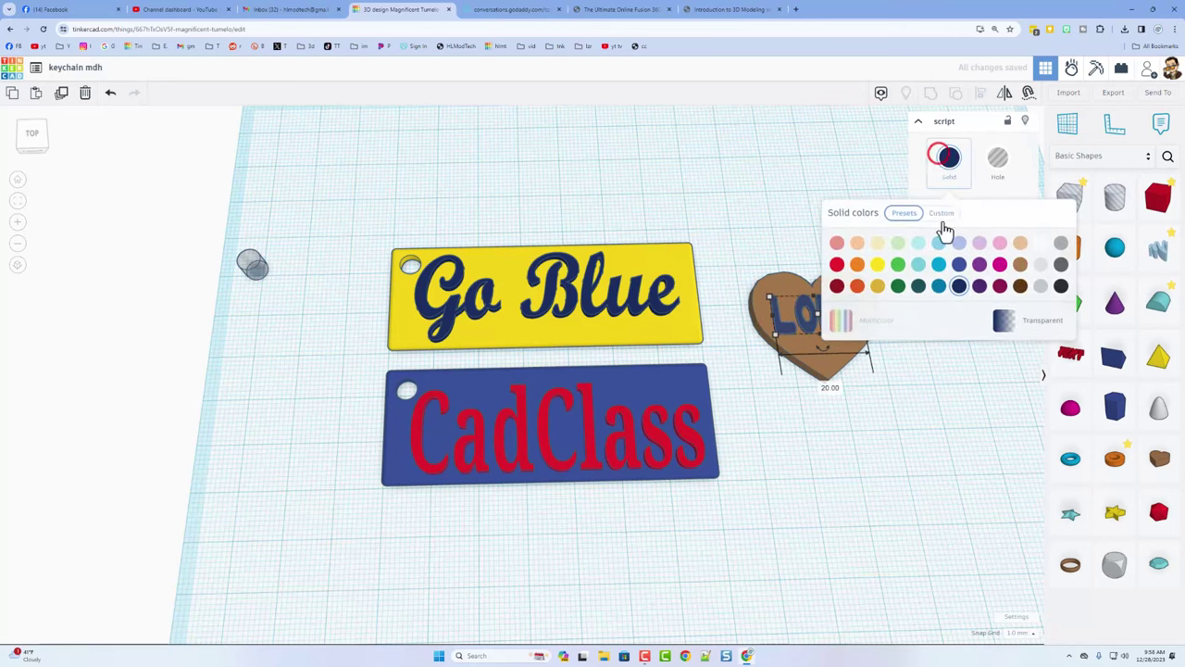
{"action": "left_click", "coordinate": [837, 266]}
{"action": "left_click", "coordinate": [788, 255]}
{"action": "left_click", "coordinate": [1040, 242]}
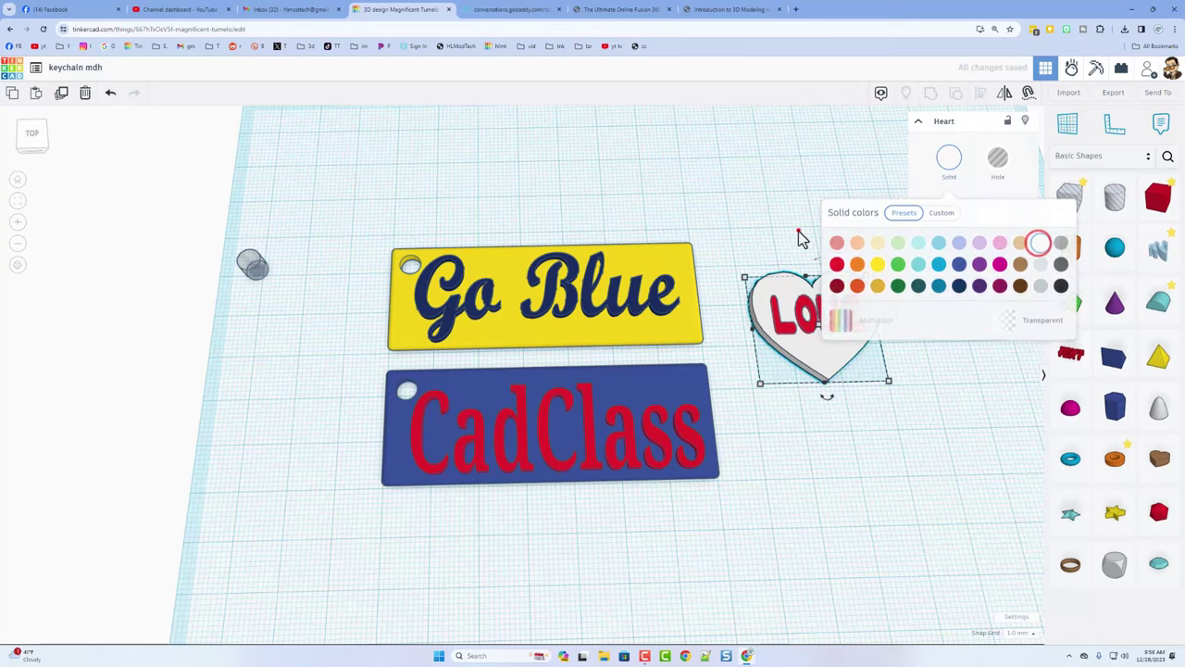
{"action": "left_click", "coordinate": [798, 231]}
Center the Love text front to back on the heart, and shift the text slightly toward the heart's back edge
{"action": "left_click", "coordinate": [778, 234]}
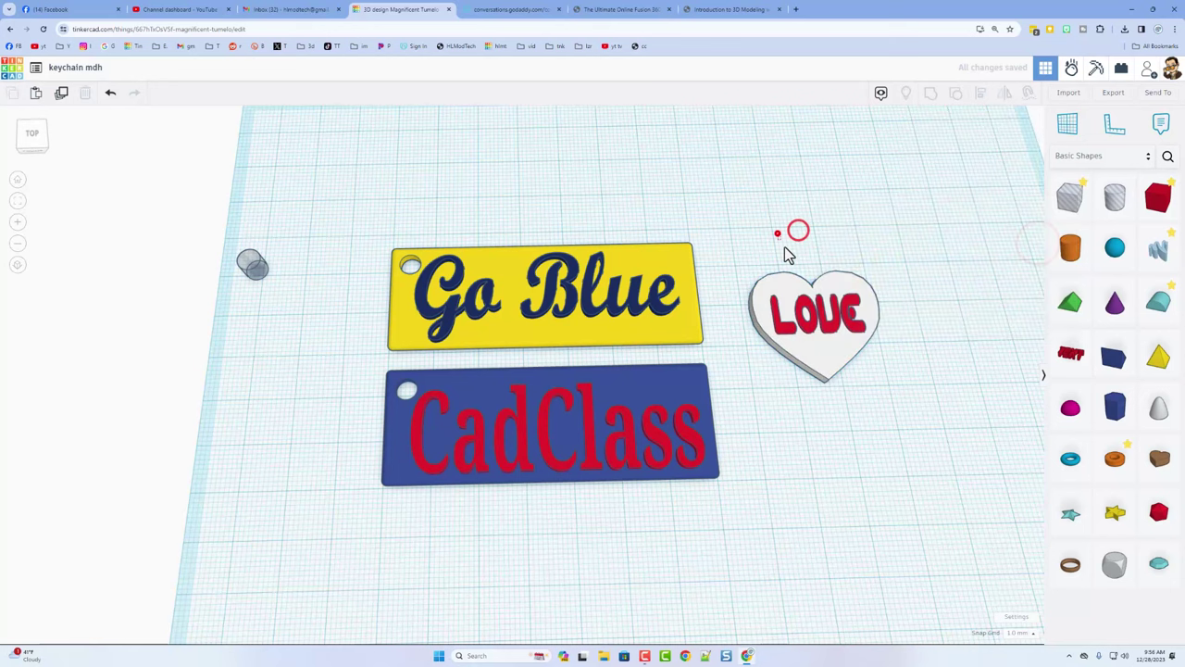
{"action": "left_click_drag", "start_coordinate": [778, 233], "coordinate": [834, 333]}
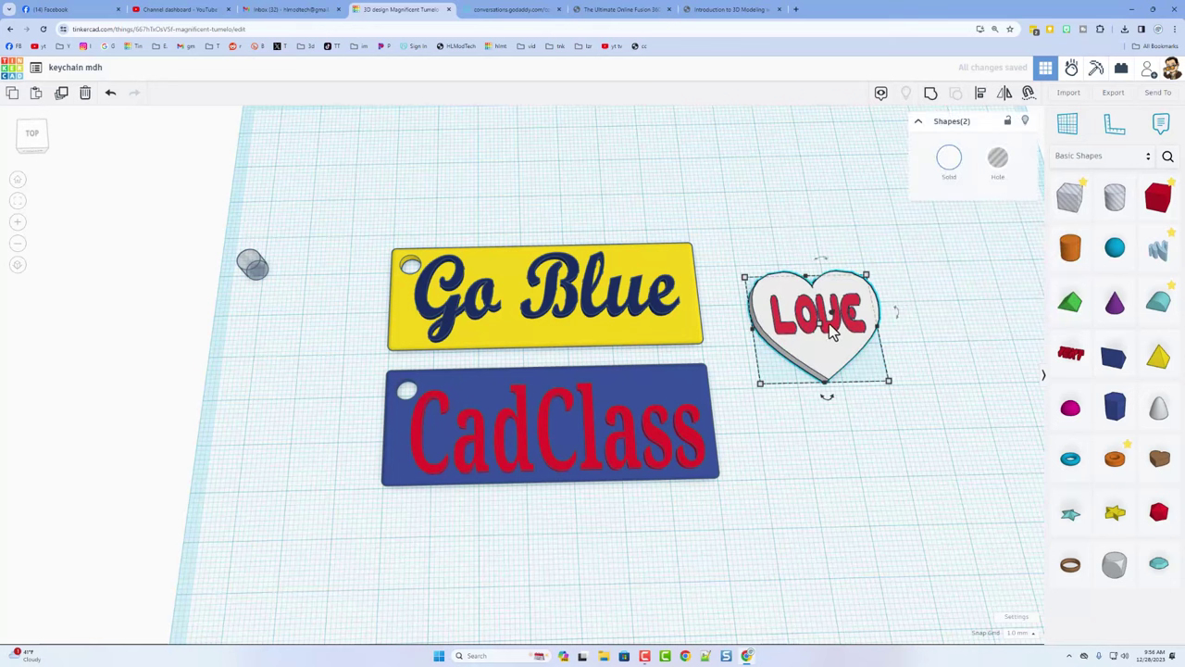
{"action": "key", "text": "l"}
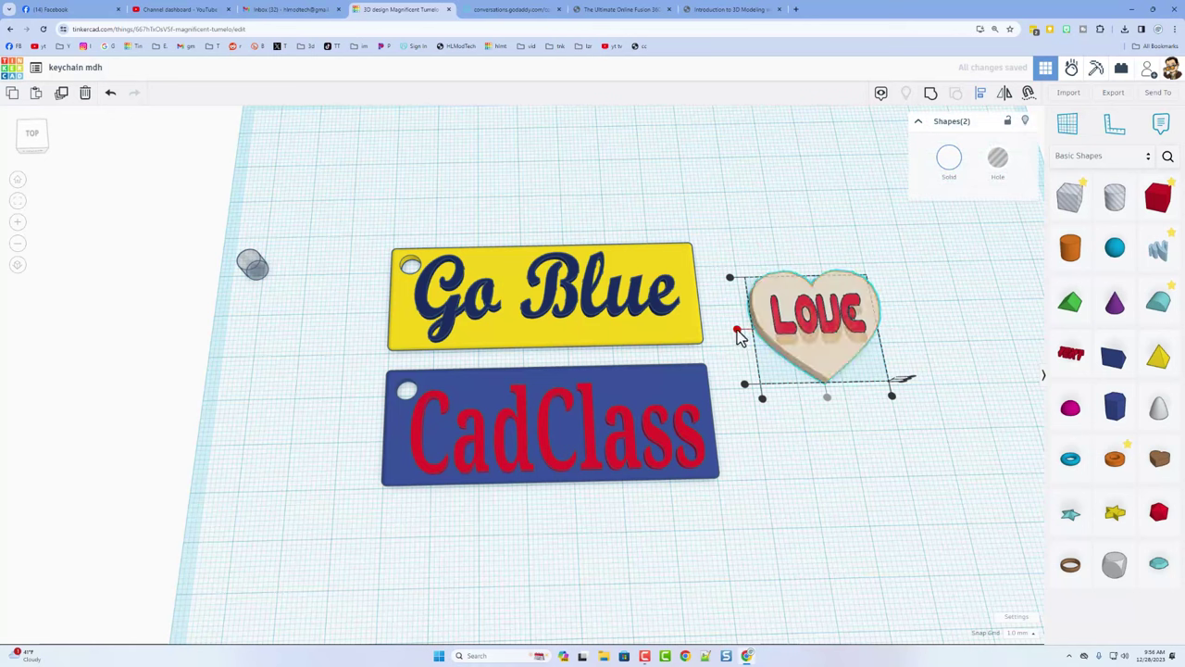
{"action": "left_click", "coordinate": [736, 329]}
{"action": "left_click", "coordinate": [949, 315]}
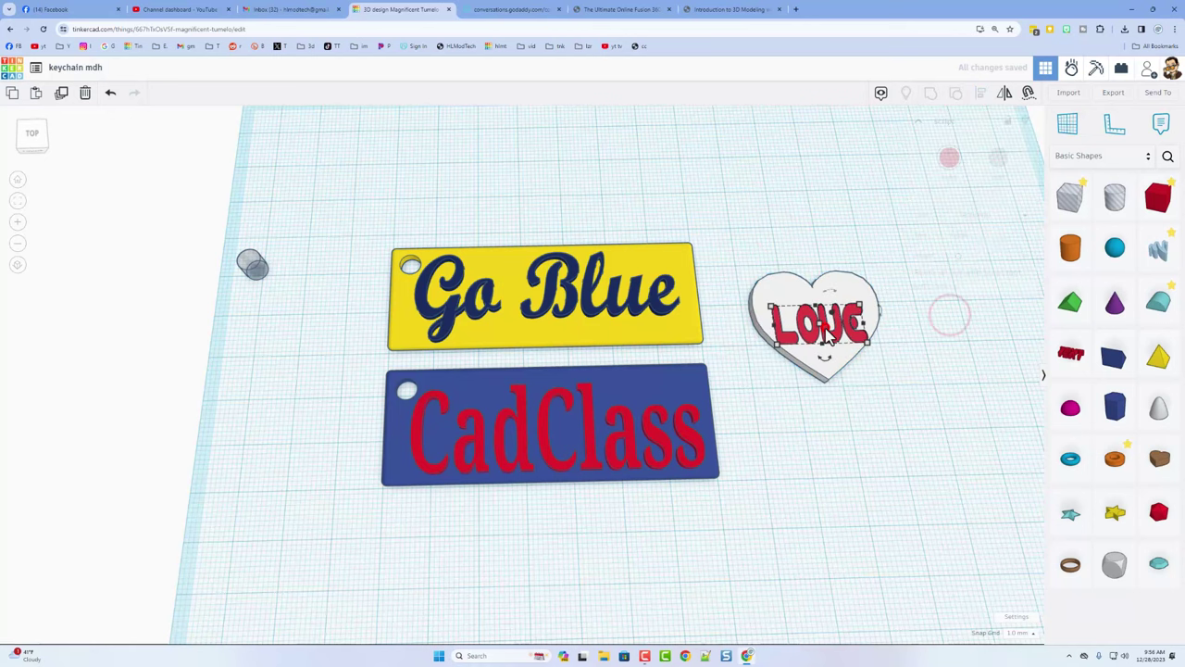
{"action": "left_click", "coordinate": [819, 335]}
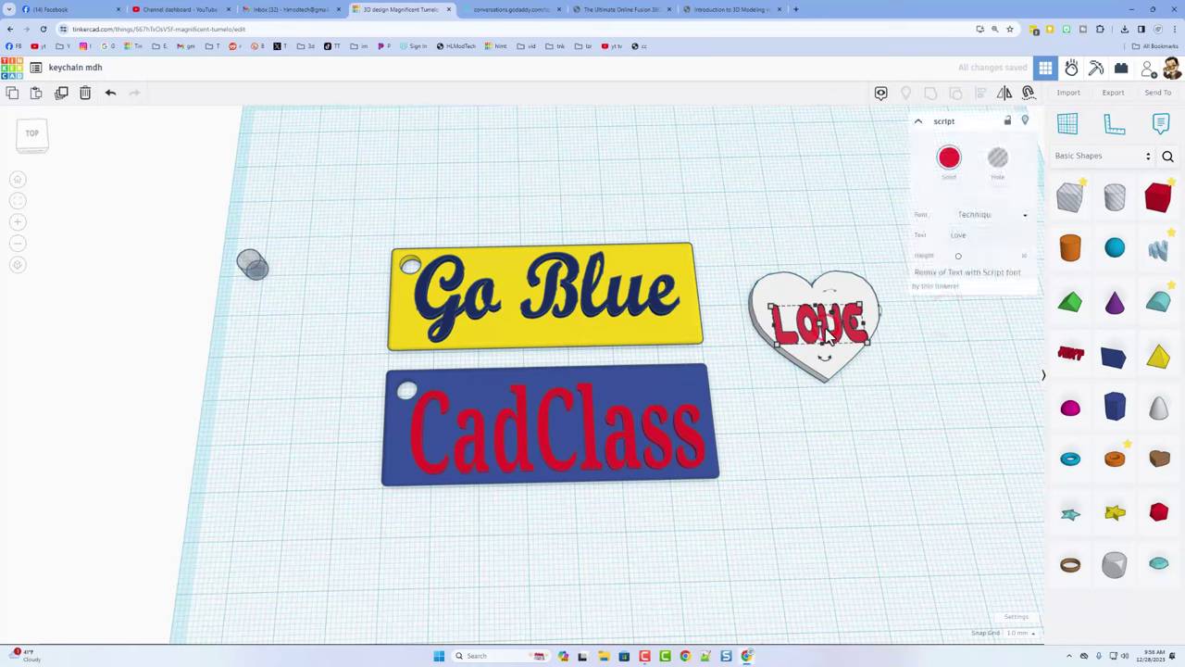
{"action": "left_click", "coordinate": [813, 252]}
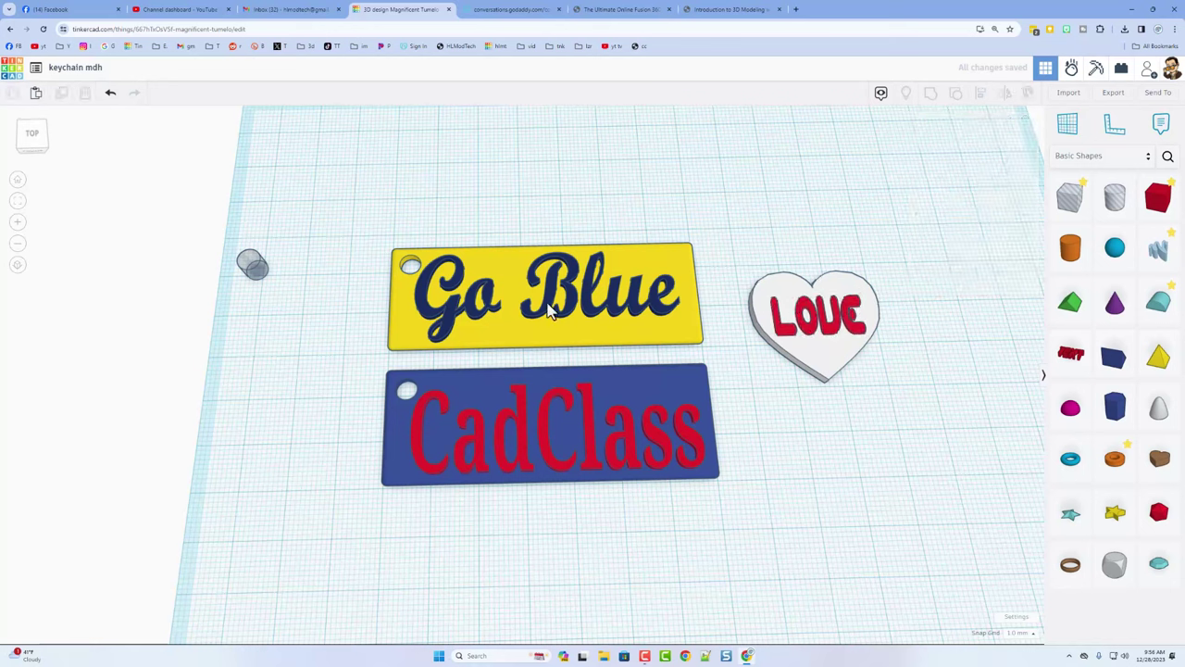
Place a duplicate of the hole cylinder on the heart's back-left lobe and group it with the heart to cut a ring hole
{"action": "left_click", "coordinate": [260, 273]}
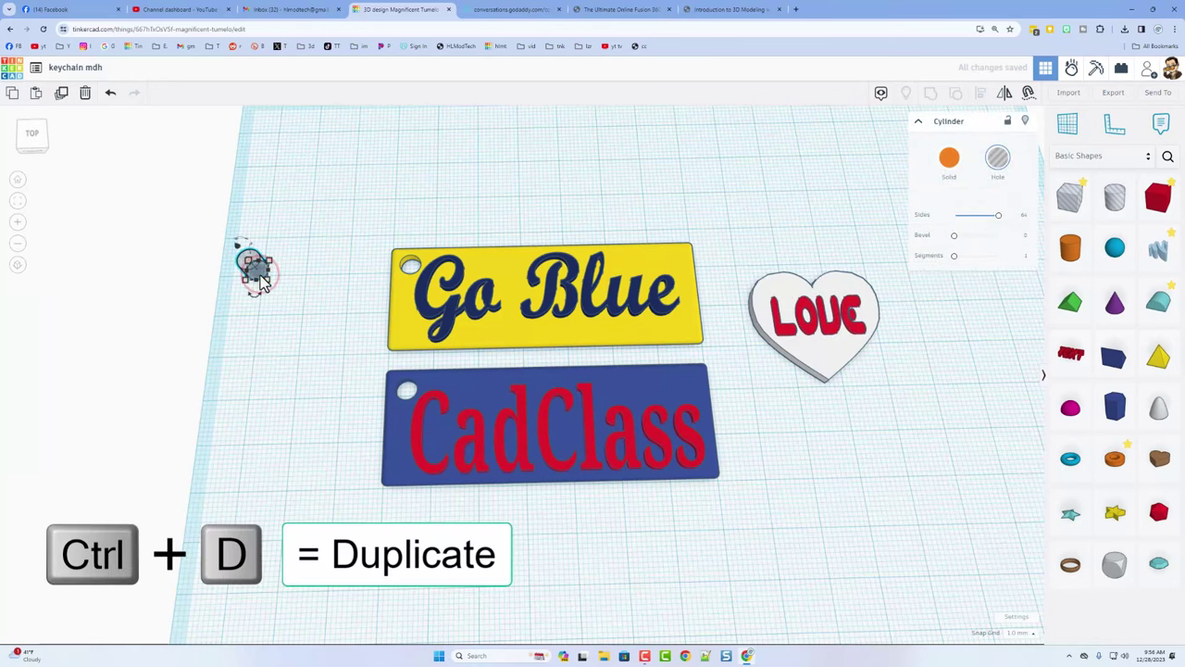
{"action": "key", "text": "ctrl+d"}
{"action": "left_click_drag", "start_coordinate": [254, 275], "coordinate": [790, 299]}
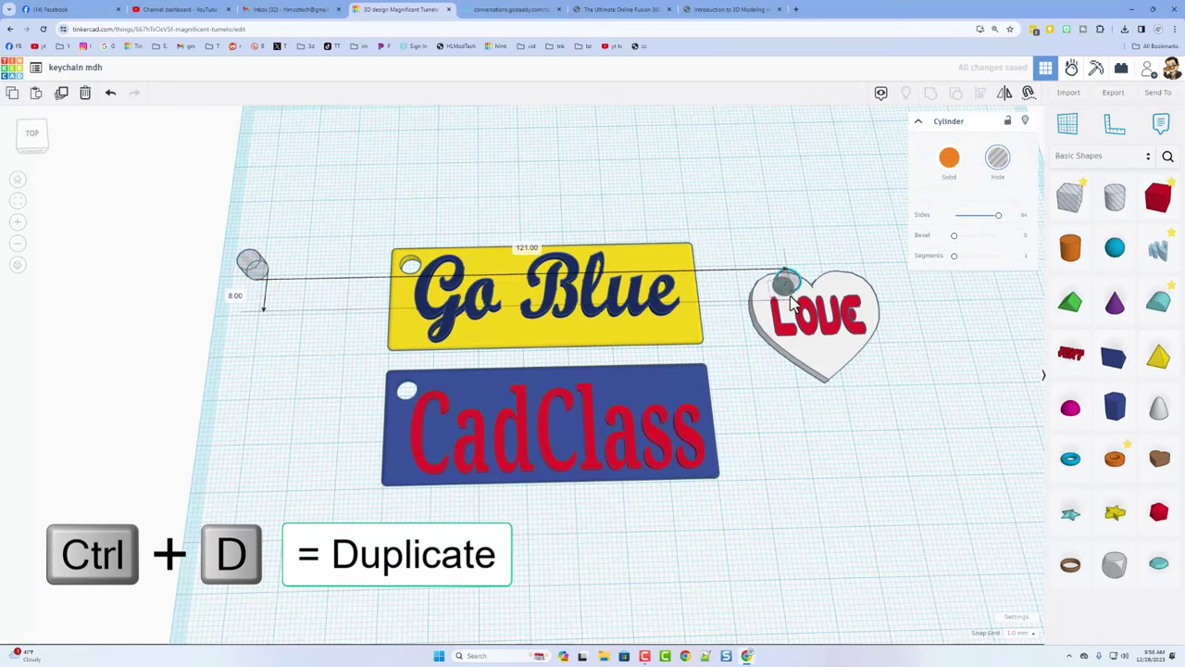
{"action": "left_click", "coordinate": [754, 241]}
{"action": "left_click_drag", "start_coordinate": [741, 244], "coordinate": [790, 289]}
{"action": "key", "text": "ctrl+g"}
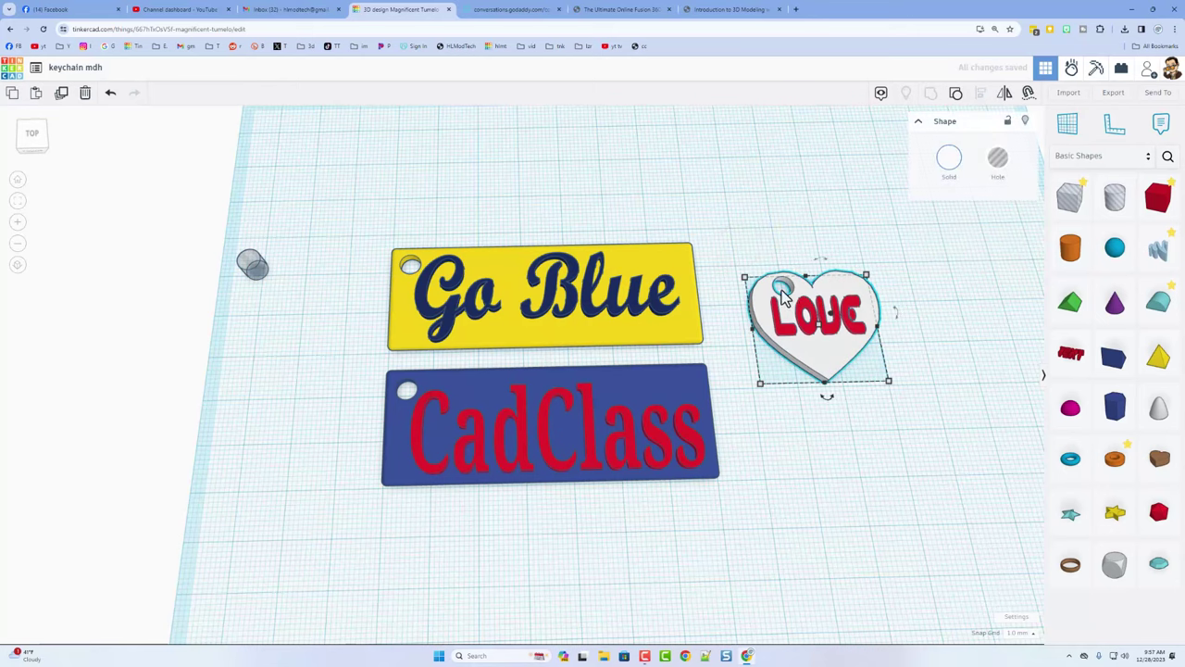
Set the height of the Love text on the heart
{"action": "right_click_drag", "start_coordinate": [767, 338], "coordinate": [693, 302]}
{"action": "left_click", "coordinate": [693, 302]}
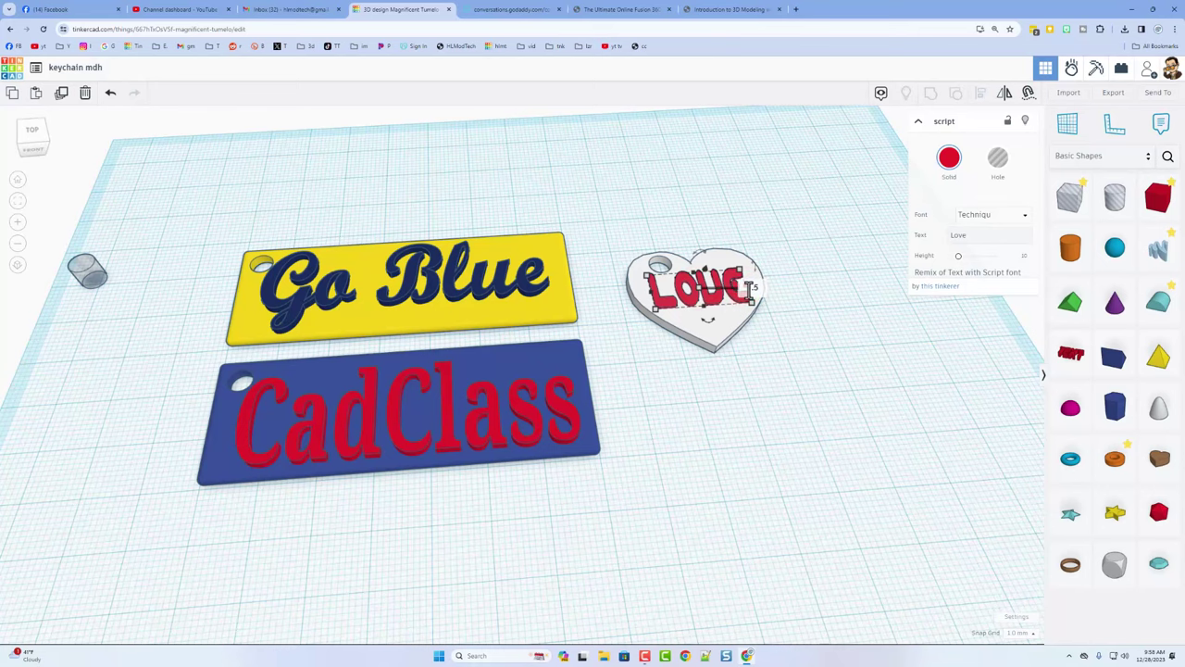
{"action": "key", "text": "Return"}
{"action": "left_click", "coordinate": [677, 373]}
{"action": "right_click_drag", "start_coordinate": [630, 339], "coordinate": [507, 297]}
{"action": "right_click_drag", "start_coordinate": [608, 369], "coordinate": [663, 392]}
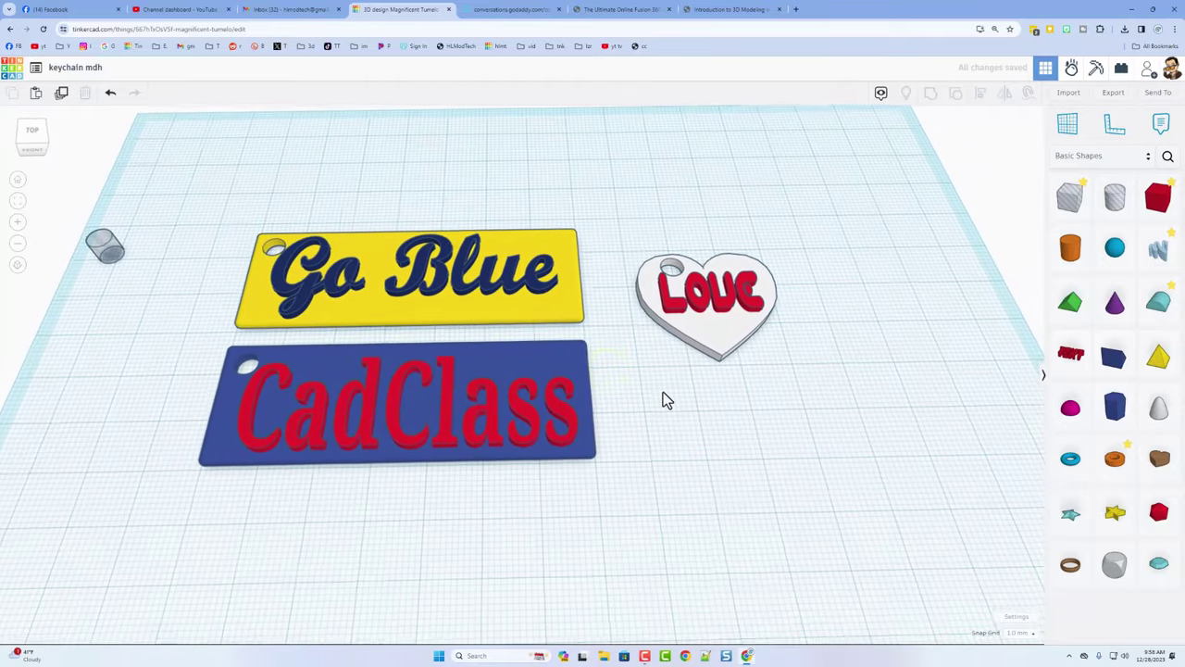
Copy the Love text to the area in front of the CadClass keychain and widen the copy to 64 mm
{"action": "left_click", "coordinate": [716, 311]}
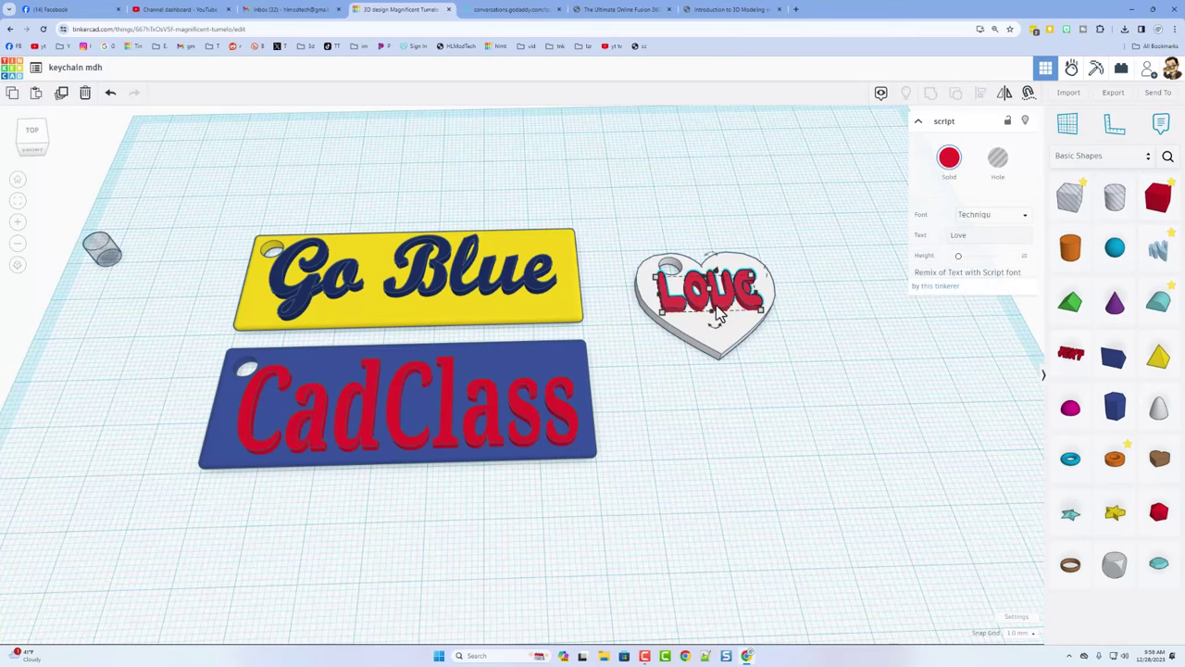
{"action": "left_click_drag", "start_coordinate": [716, 311], "coordinate": [632, 553]}
{"action": "scroll", "coordinate": [641, 532], "scroll_direction": "down", "scroll_amount": 3}
{"action": "left_click_drag", "start_coordinate": [450, 363], "coordinate": [621, 364]}
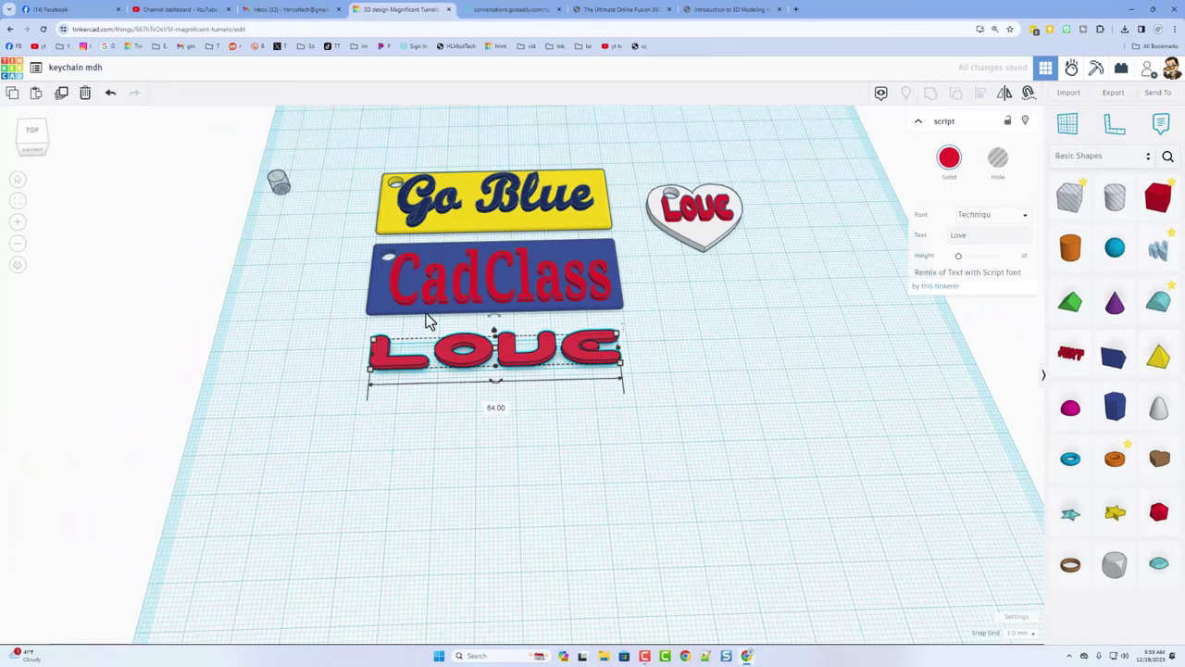
Check the CadClass plate's size and stretch the large Love copy toward the front
{"action": "left_click", "coordinate": [370, 304]}
{"action": "left_click", "coordinate": [621, 311]}
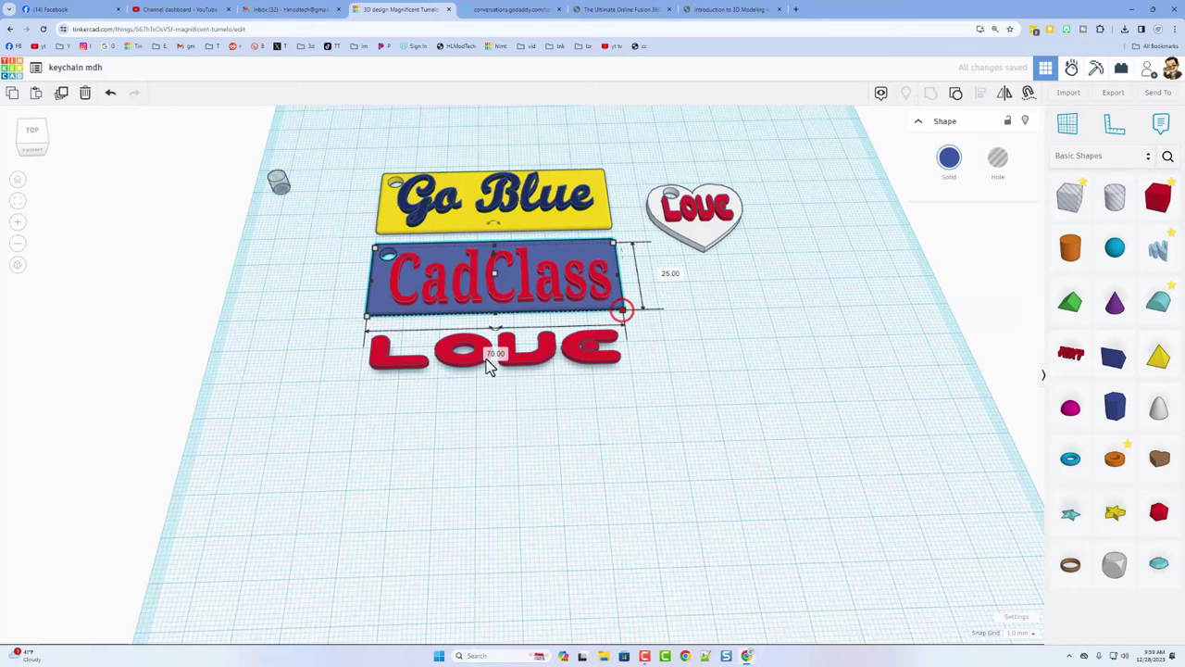
{"action": "left_click", "coordinate": [523, 375]}
{"action": "left_click", "coordinate": [515, 371]}
{"action": "left_click_drag", "start_coordinate": [500, 370], "coordinate": [496, 410]}
Drop the enlarged Love text onto the workplane
{"action": "right_click_drag", "start_coordinate": [496, 409], "coordinate": [510, 383]}
{"action": "key", "text": "d"}
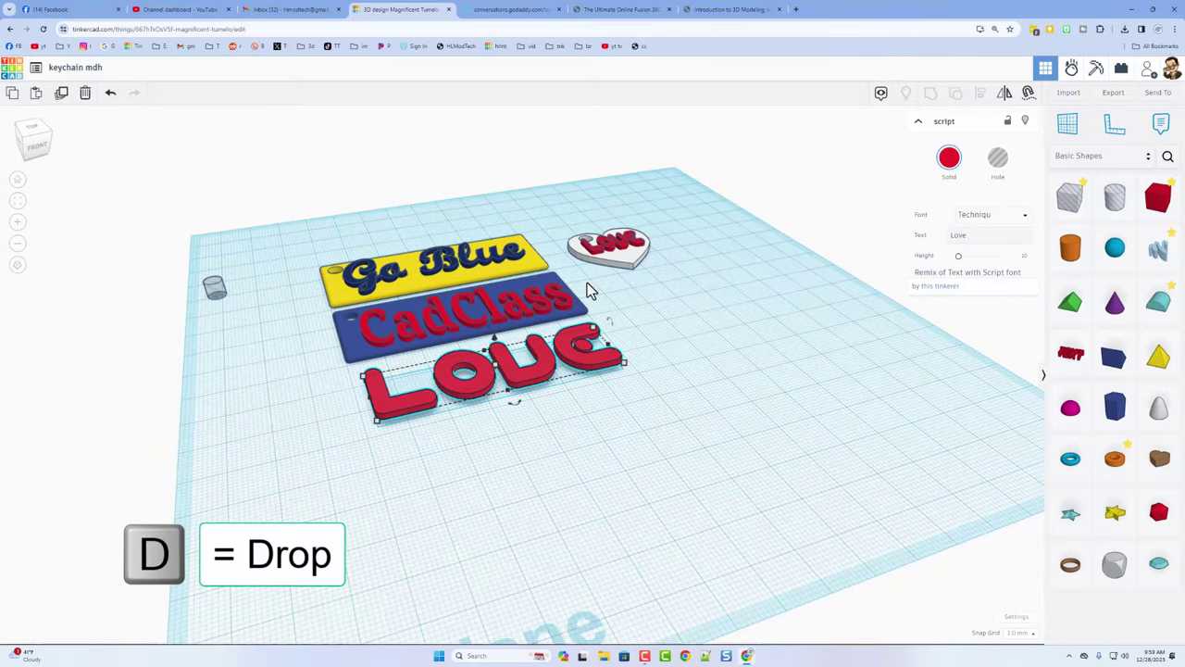
{"action": "key", "text": "d"}
{"action": "right_click_drag", "start_coordinate": [507, 412], "coordinate": [481, 431]}
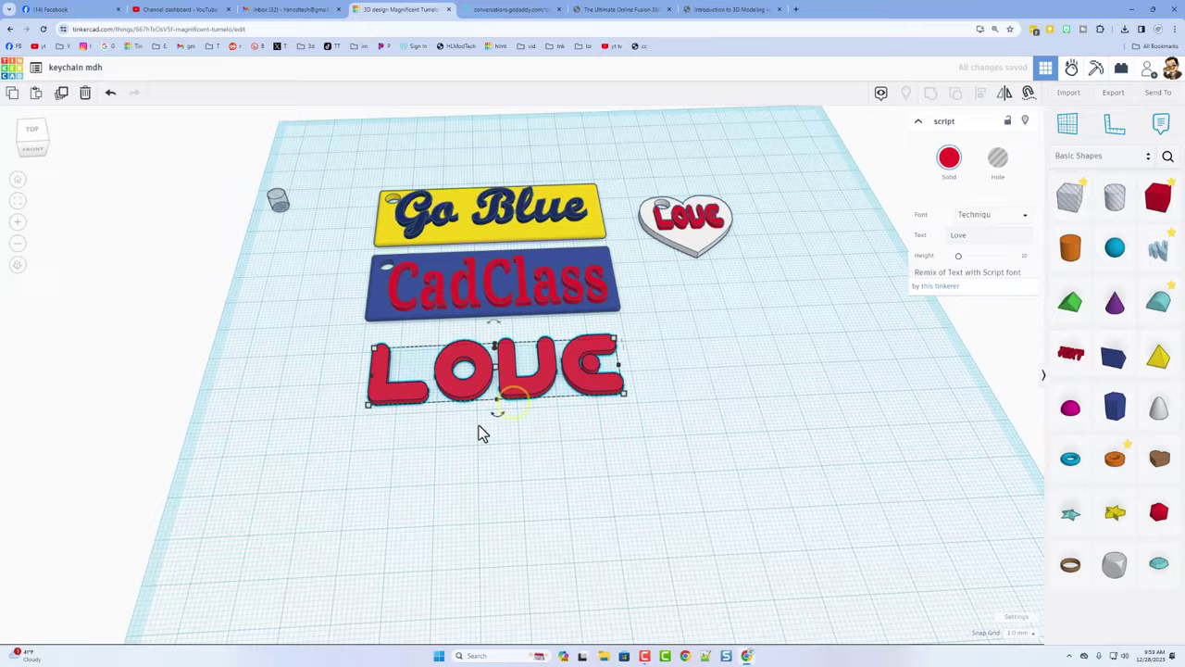
{"action": "scroll", "coordinate": [486, 422], "scroll_direction": "up", "scroll_amount": 4}
{"action": "scroll", "coordinate": [491, 412], "scroll_direction": "down", "scroll_amount": 1}
{"action": "left_click", "coordinate": [526, 407]}
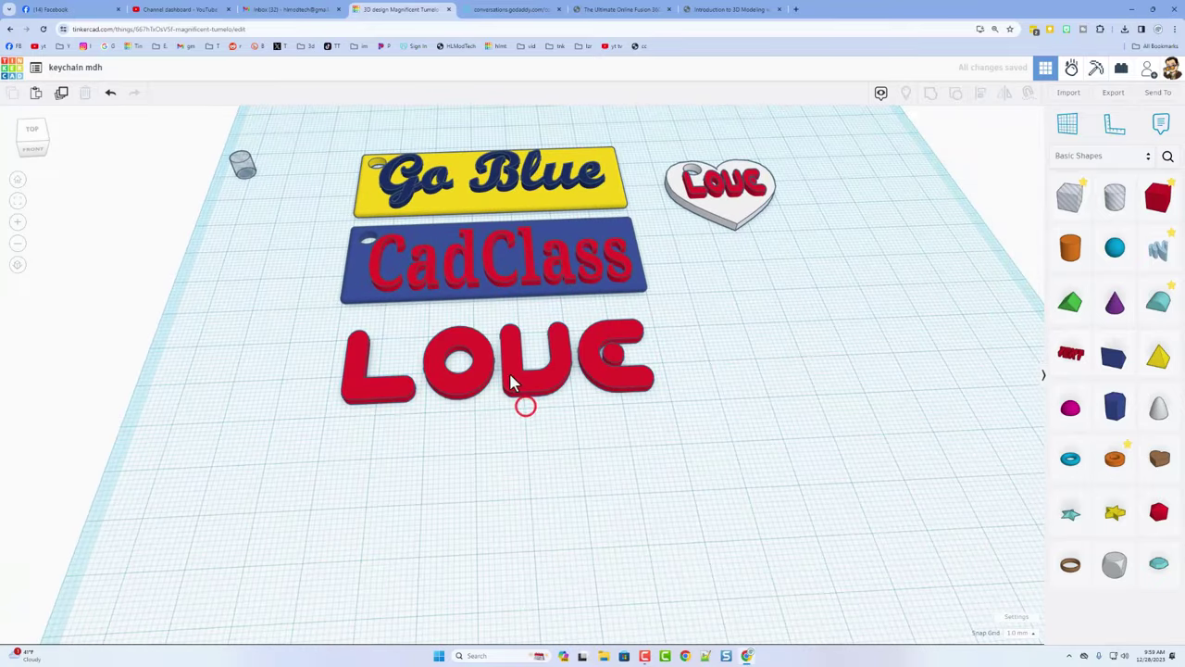
Change the large Love text's font to Majorsnafu and widen it to line up with the CadClass plate
{"action": "left_click", "coordinate": [512, 374]}
{"action": "left_click", "coordinate": [987, 213]}
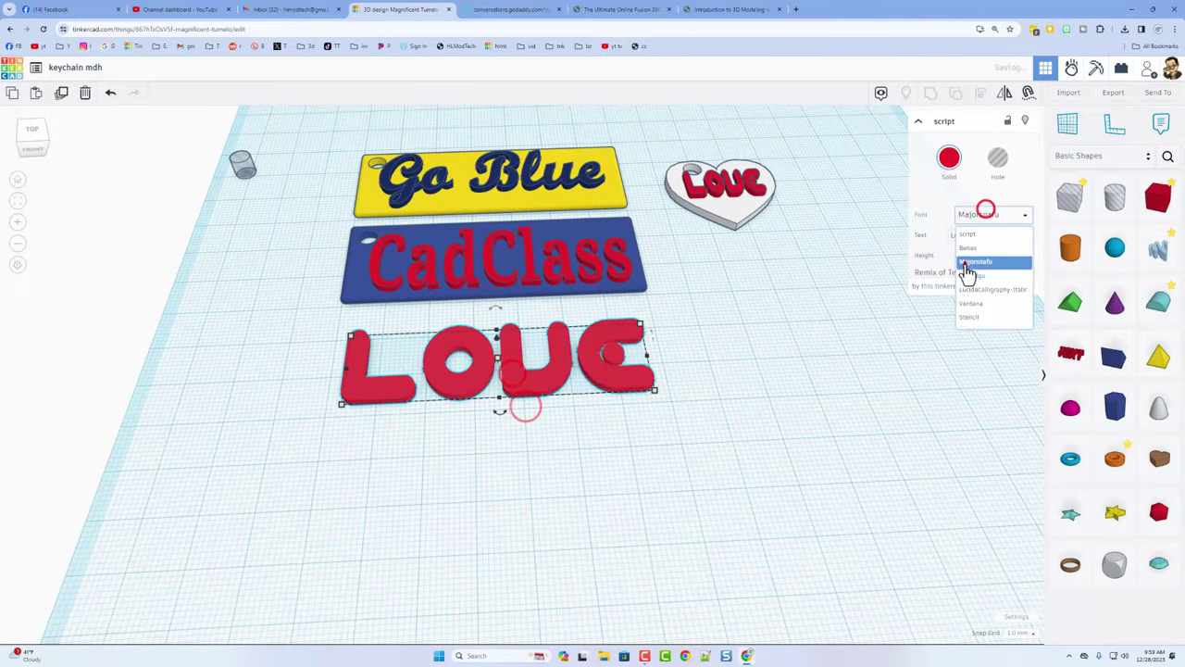
{"action": "left_click", "coordinate": [967, 263]}
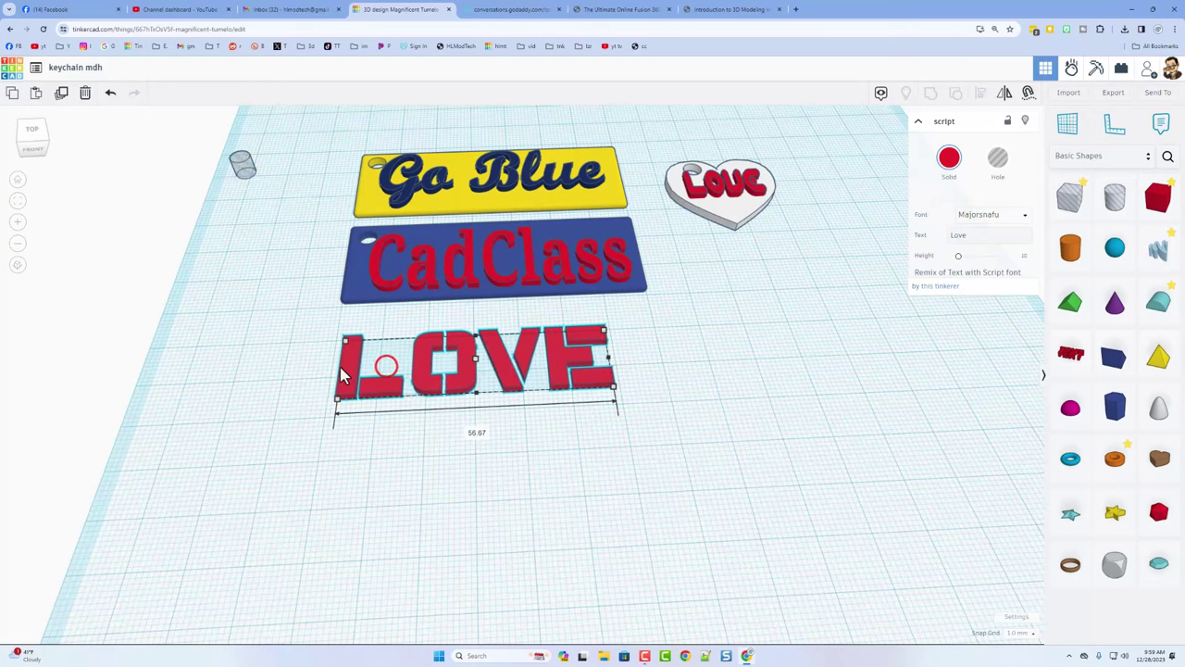
{"action": "left_click_drag", "start_coordinate": [611, 364], "coordinate": [654, 363]}
{"action": "scroll", "coordinate": [465, 370], "scroll_direction": "up", "scroll_amount": 2}
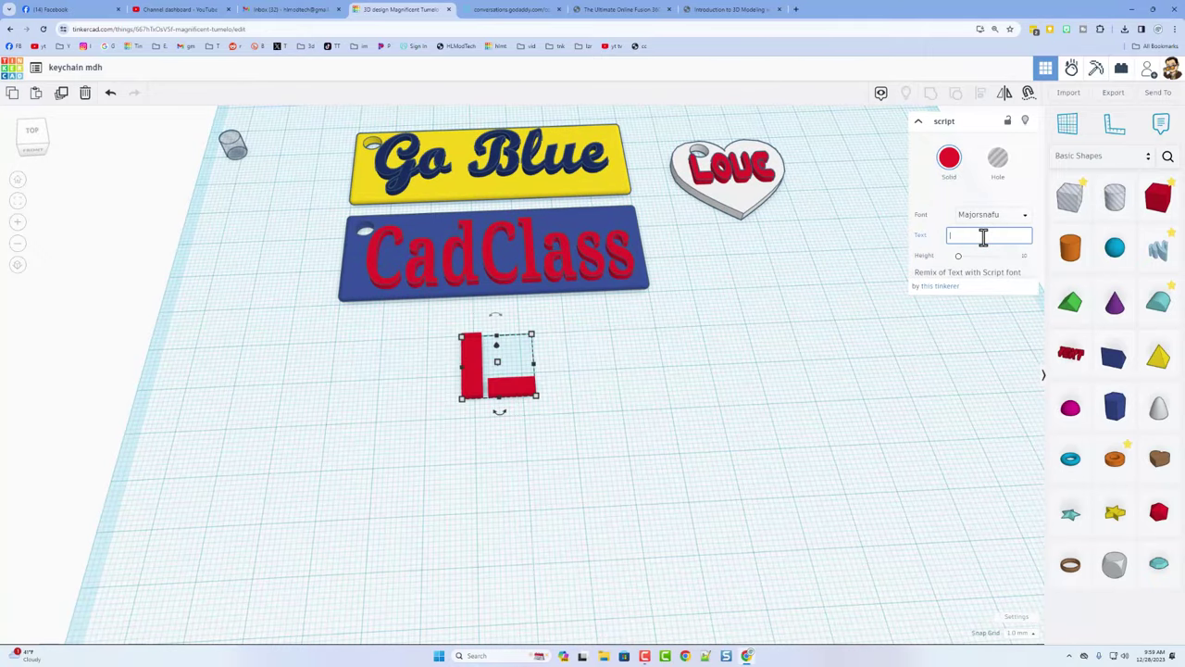
Change the large text to HLModtech and resize it to 65 mm wide and 20 mm deep
{"action": "type", "text": "HLModte"}
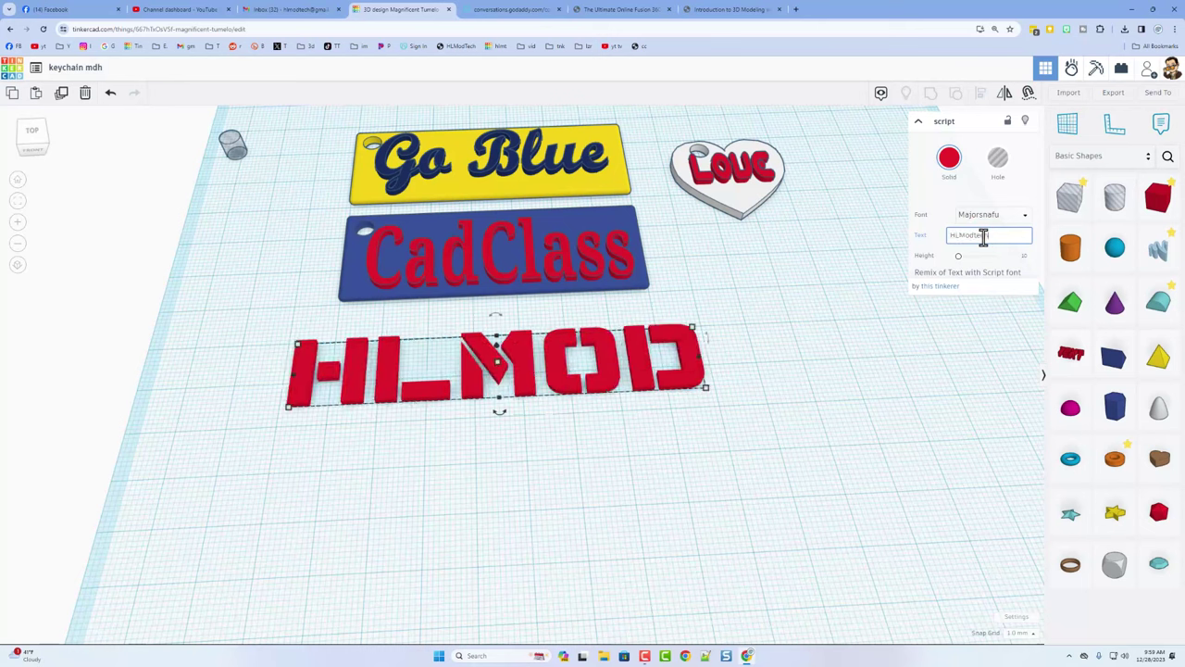
{"action": "type", "text": "ch"}
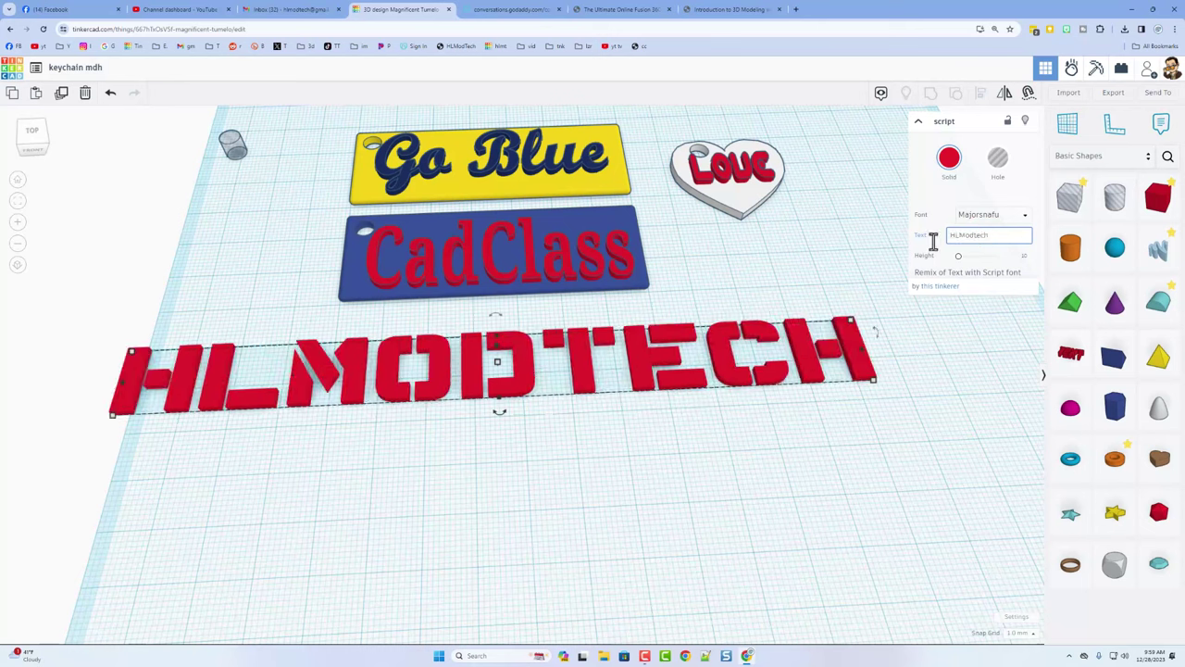
{"action": "left_click", "coordinate": [122, 381]}
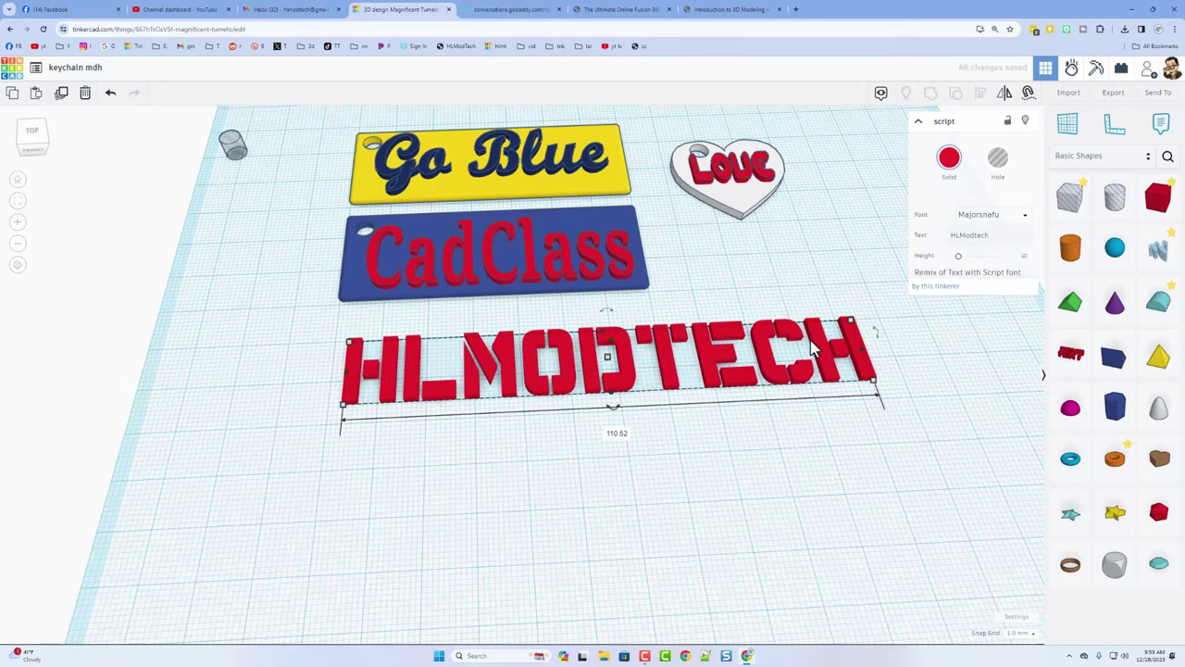
{"action": "left_click_drag", "start_coordinate": [861, 363], "coordinate": [648, 363]}
{"action": "left_click", "coordinate": [298, 395]}
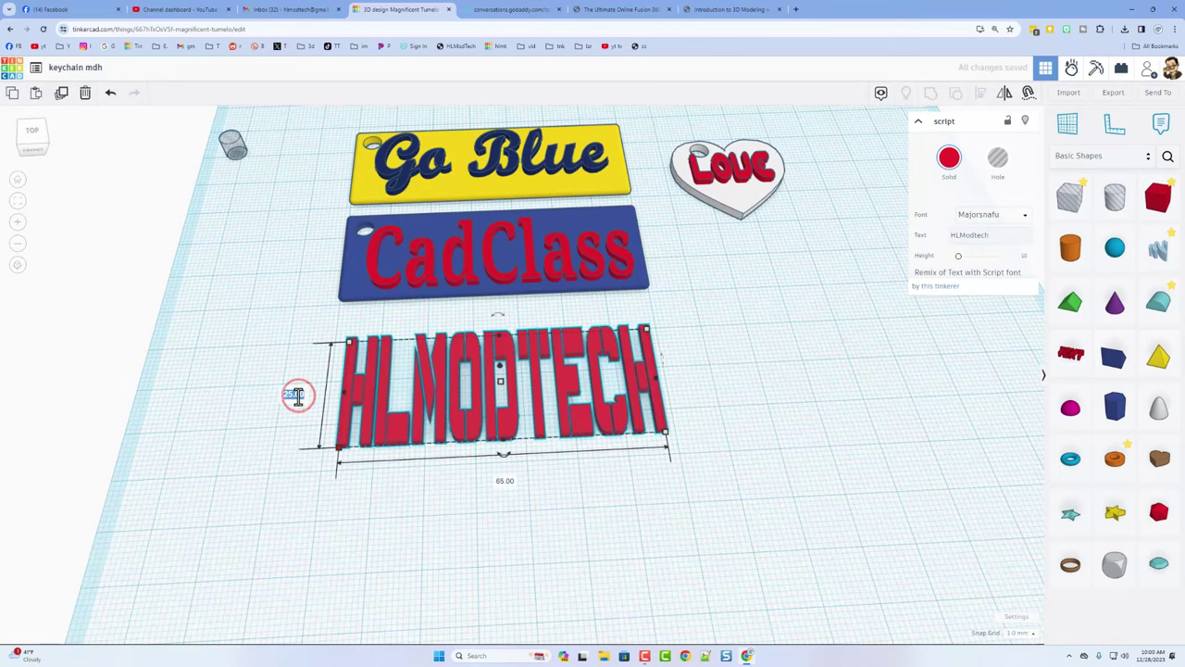
{"action": "type", "text": "20"}
{"action": "key", "text": "Return"}
Export the selected HLModtech text as an SVG file named keychain mdh hl
{"action": "scroll", "coordinate": [503, 416], "scroll_direction": "up", "scroll_amount": 1}
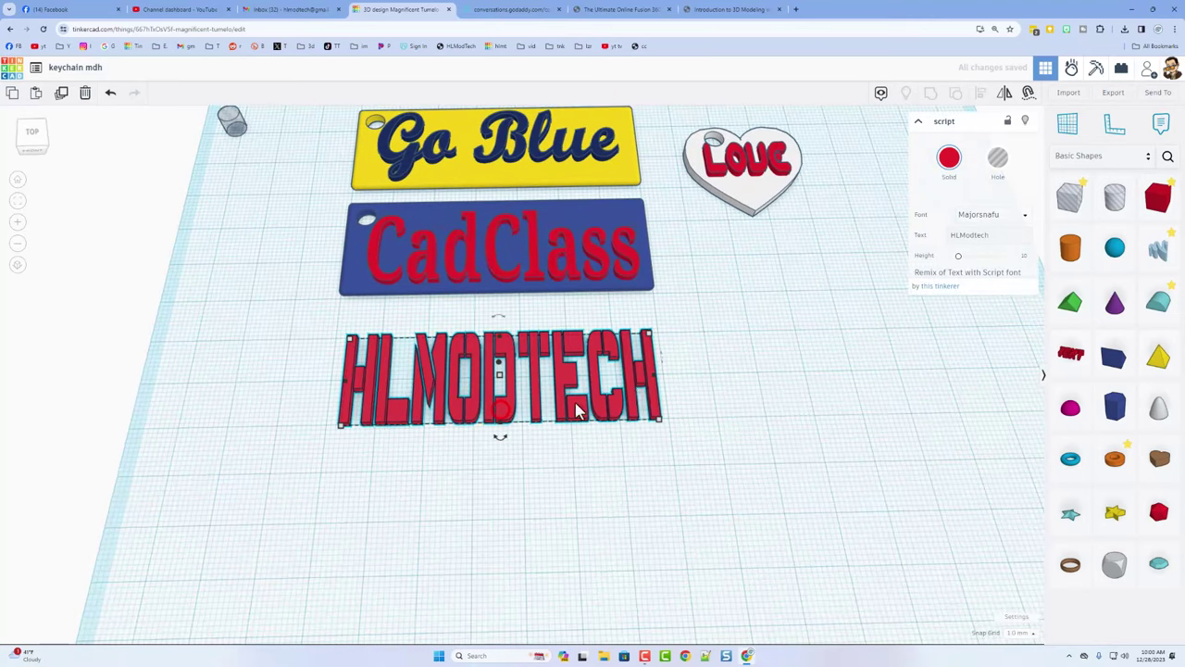
{"action": "left_click", "coordinate": [1114, 94]}
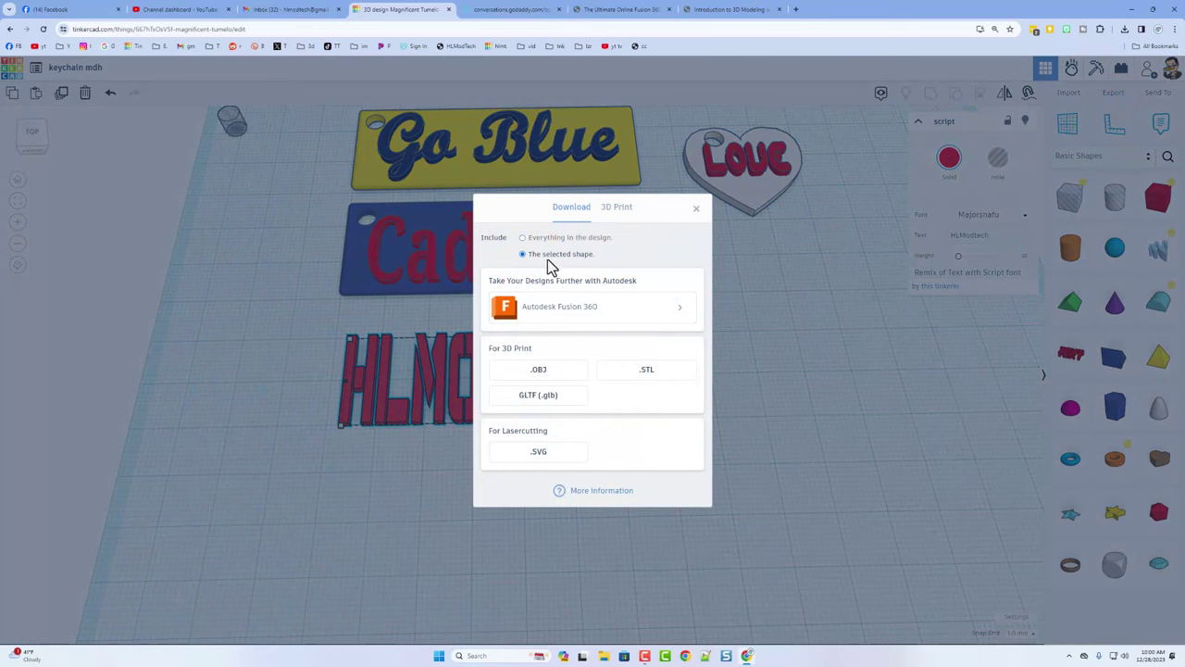
{"action": "left_click", "coordinate": [543, 454]}
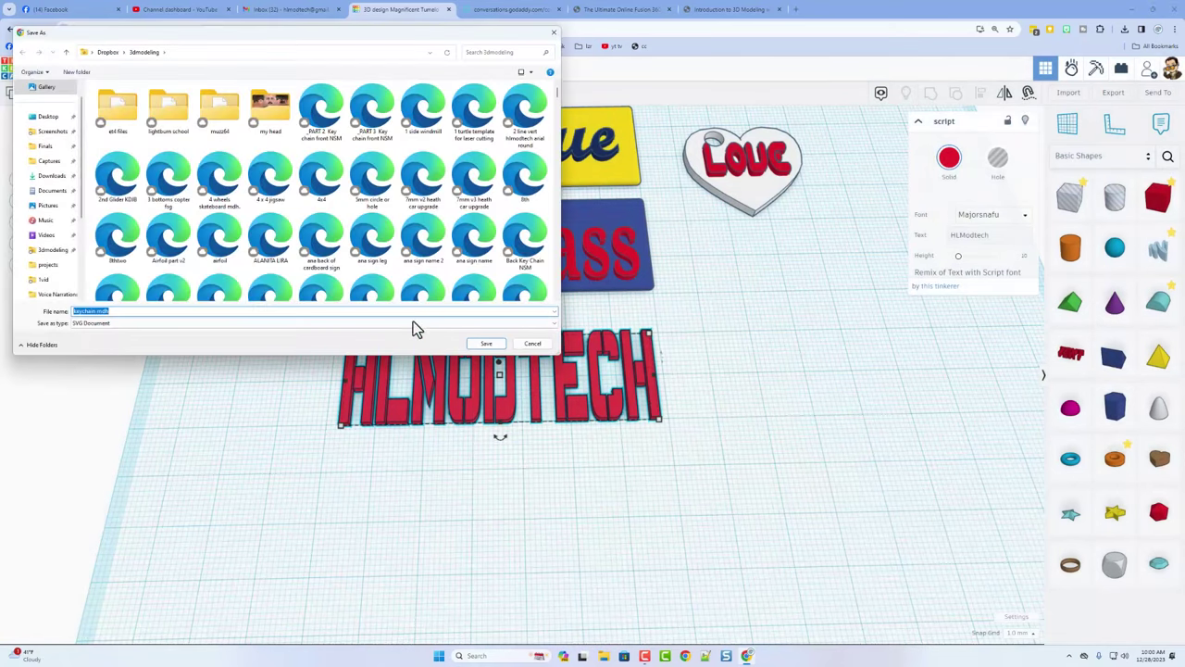
{"action": "left_click", "coordinate": [119, 311]}
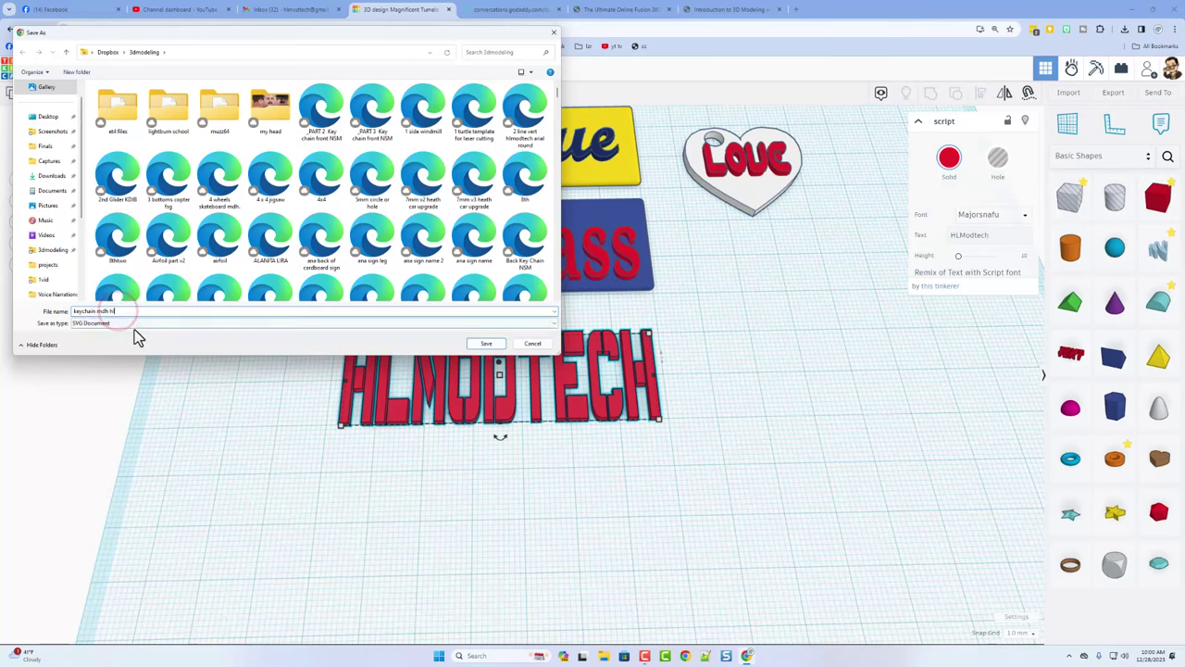
{"action": "left_click", "coordinate": [481, 343]}
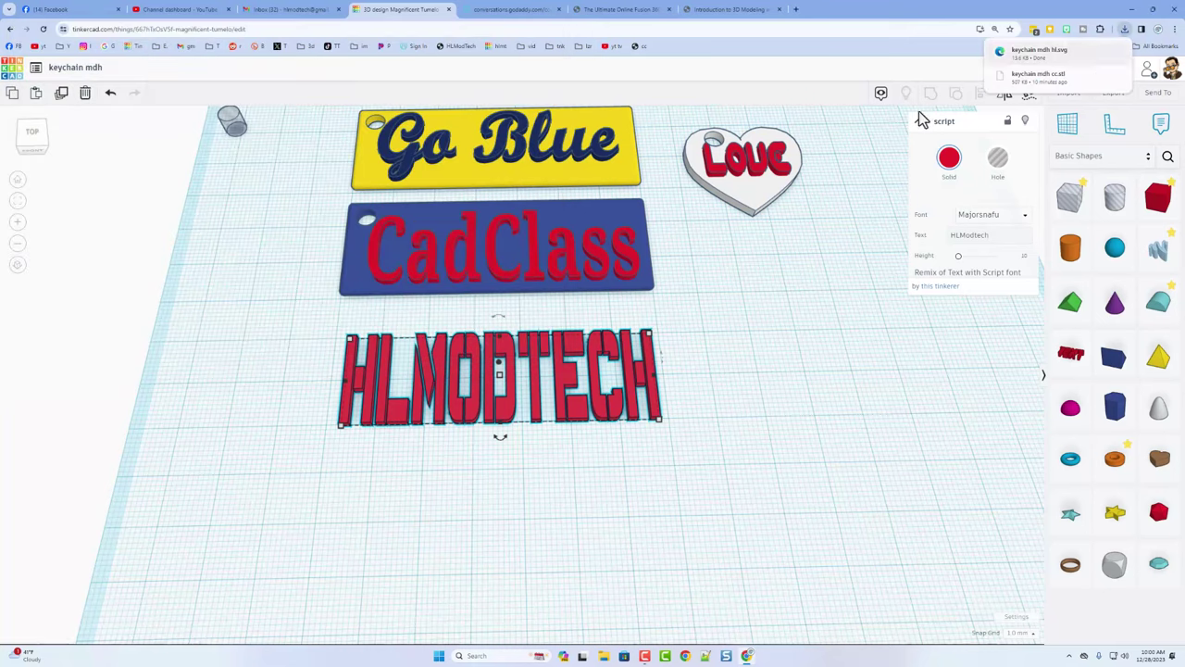
{"action": "left_click", "coordinate": [728, 349]}
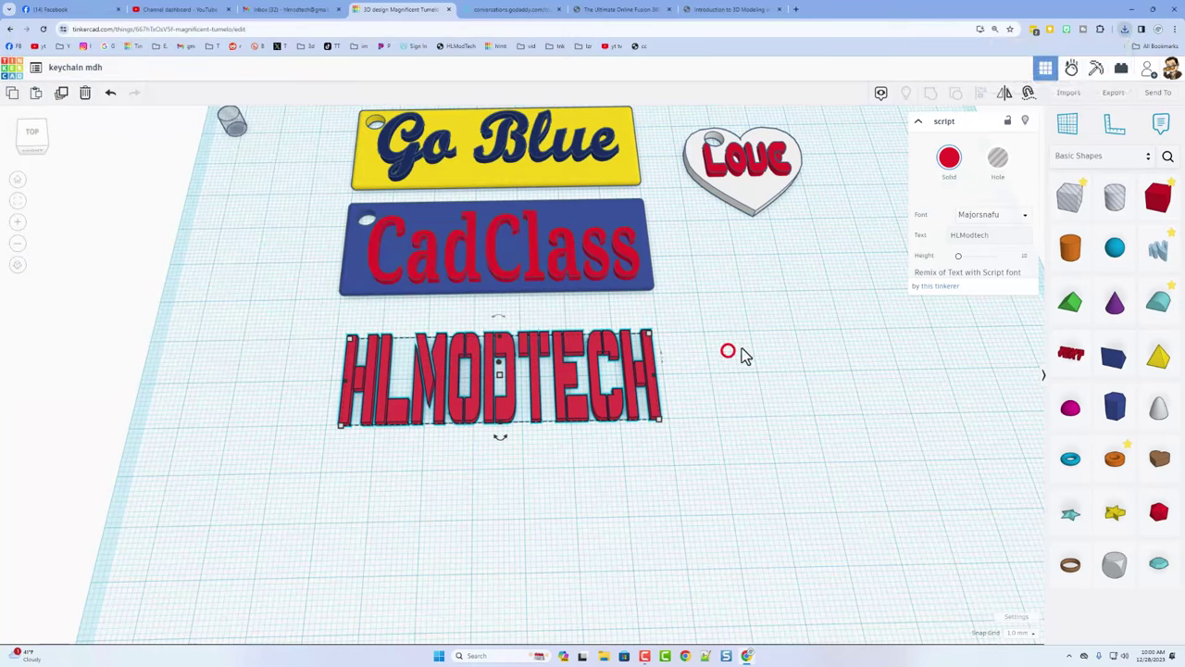
Import keychain mdh hl.svg into the design, centered on the art at 100% scale
{"action": "left_click", "coordinate": [1068, 97]}
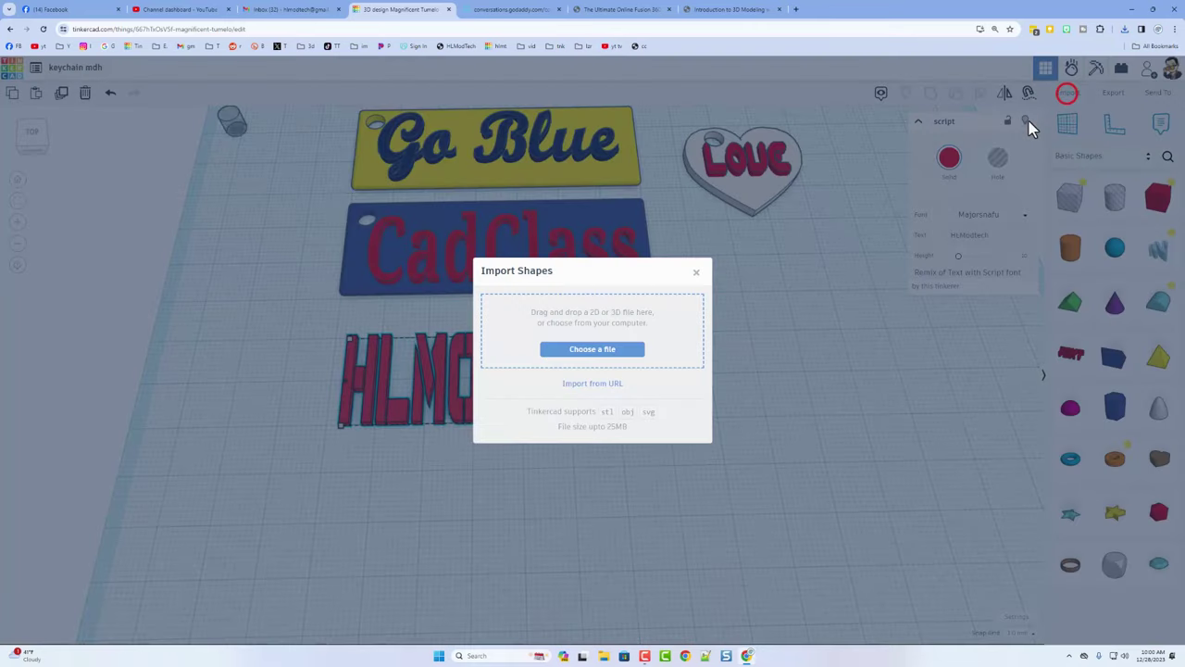
{"action": "left_click", "coordinate": [583, 351]}
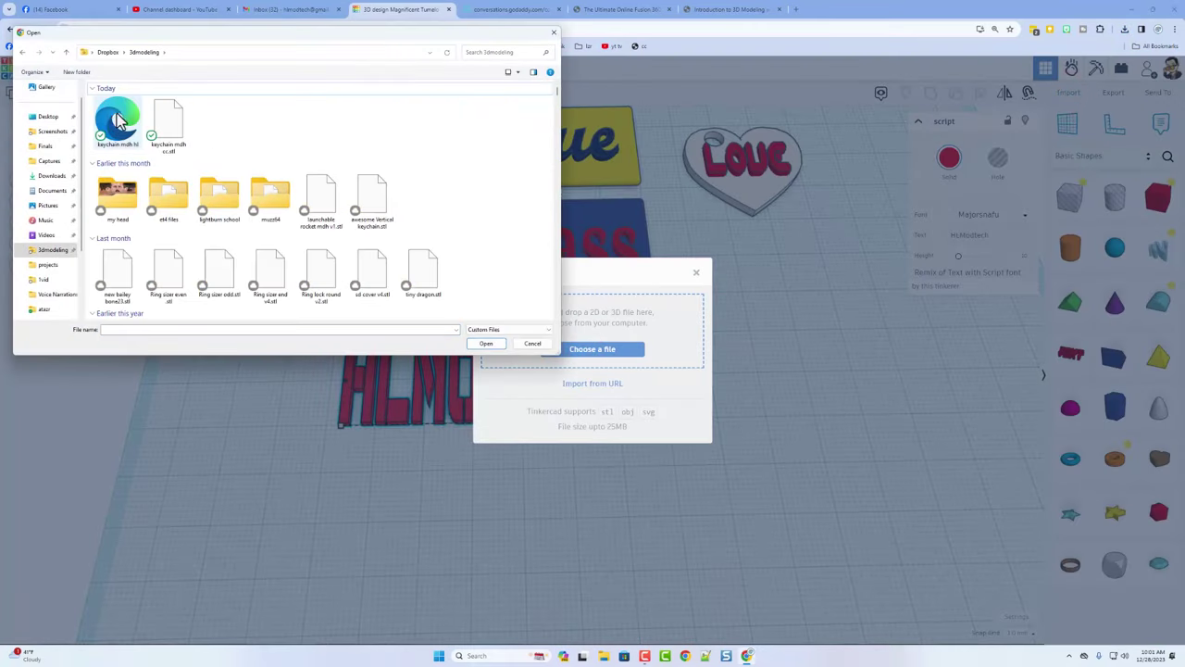
{"action": "left_click", "coordinate": [111, 123]}
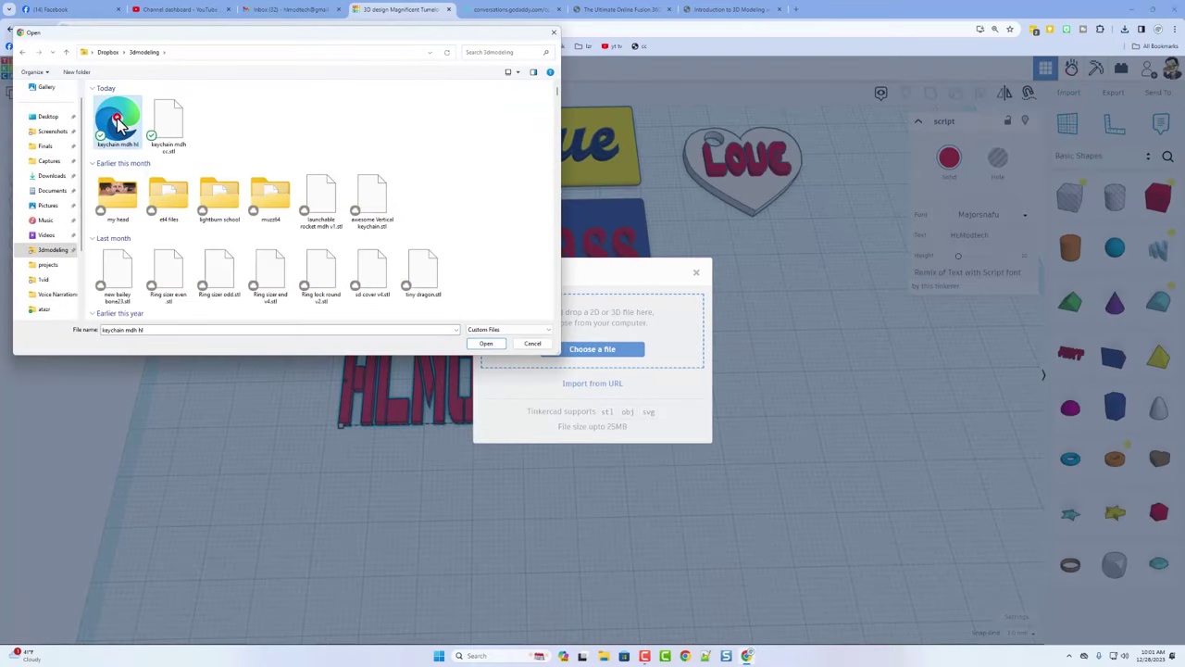
{"action": "left_click", "coordinate": [486, 344]}
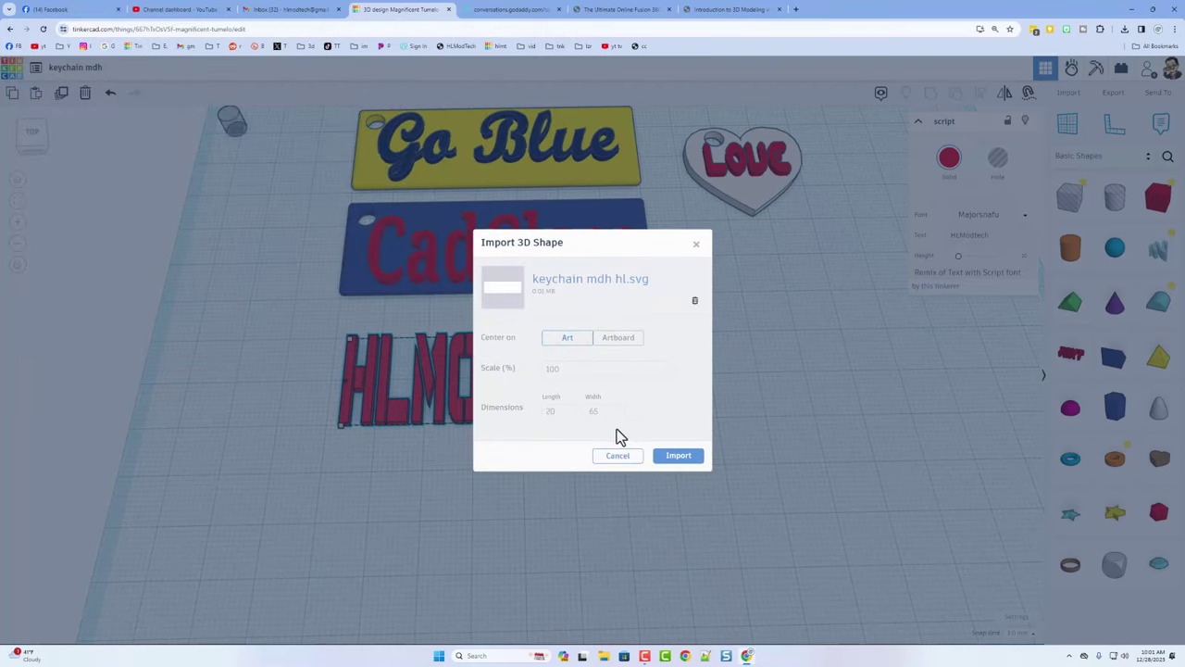
{"action": "left_click", "coordinate": [682, 466]}
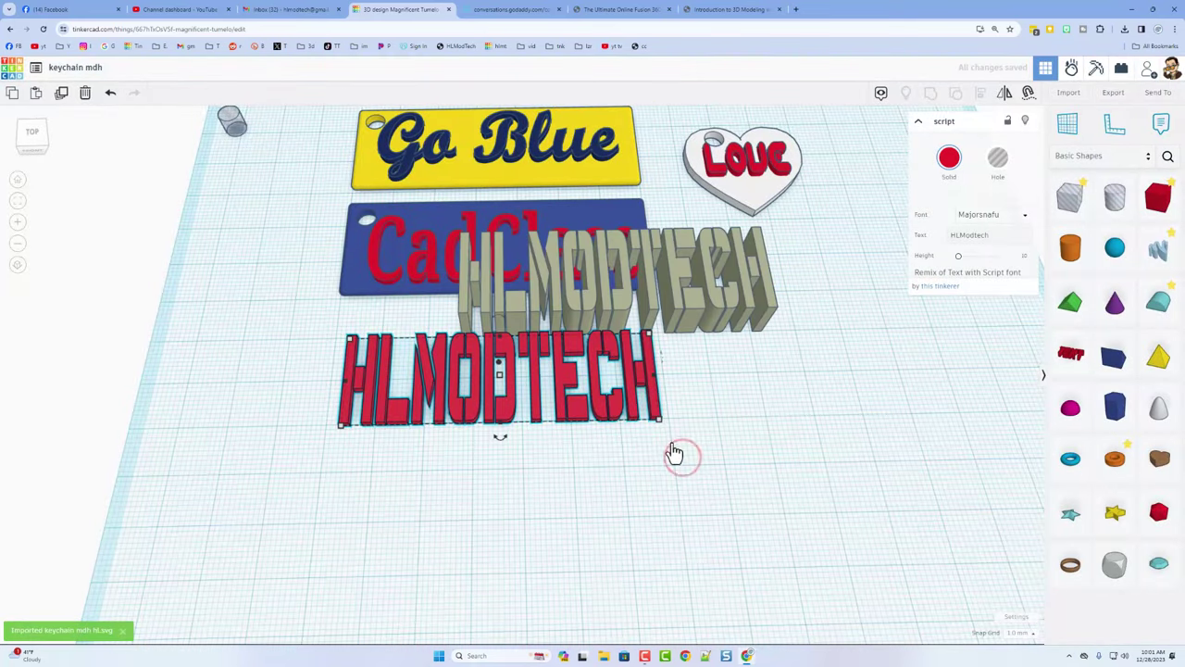
Delete the original red HLModtech text and move the imported SVG shape into its place below the CadClass plate
{"action": "left_click_drag", "start_coordinate": [544, 369], "coordinate": [438, 509]}
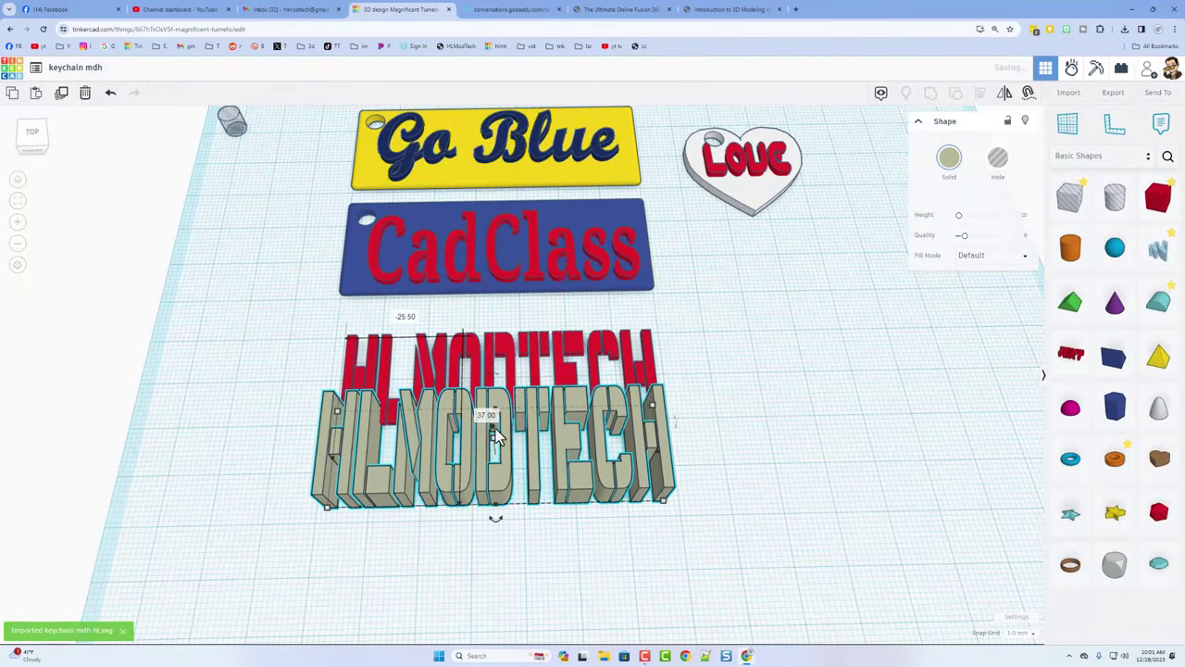
{"action": "left_click", "coordinate": [597, 355]}
{"action": "key", "text": "Delete"}
{"action": "left_click_drag", "start_coordinate": [566, 437], "coordinate": [572, 373]}
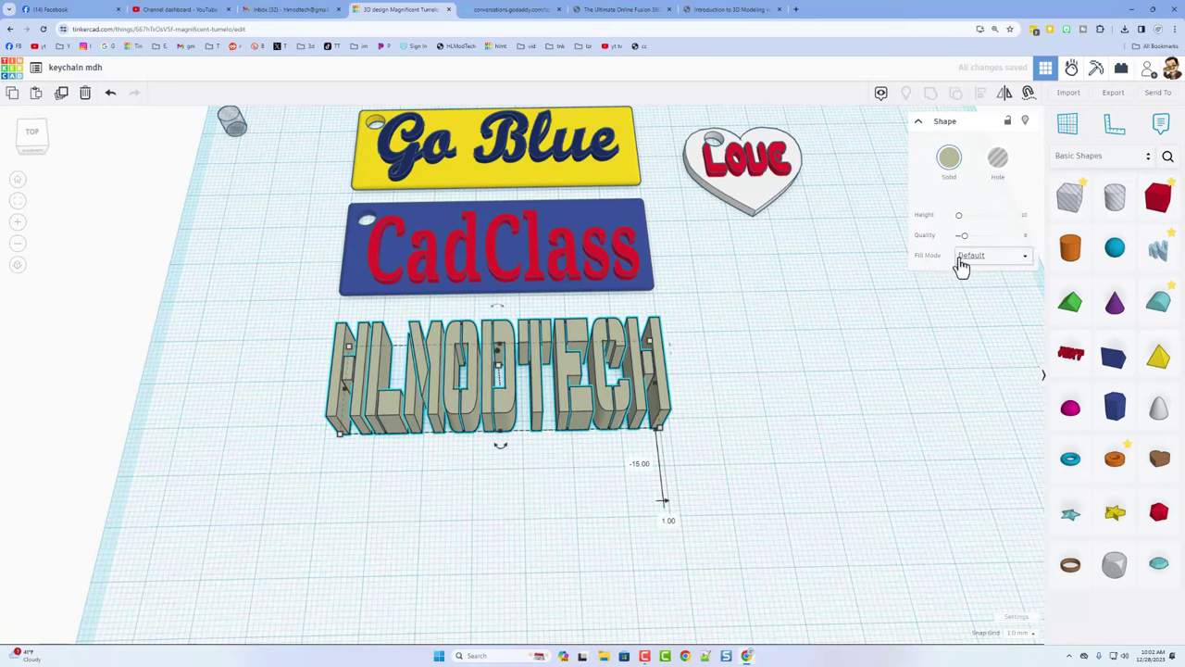
Recolor the imported HLMODTECH shape with a custom bright orange
{"action": "left_click", "coordinate": [949, 159]}
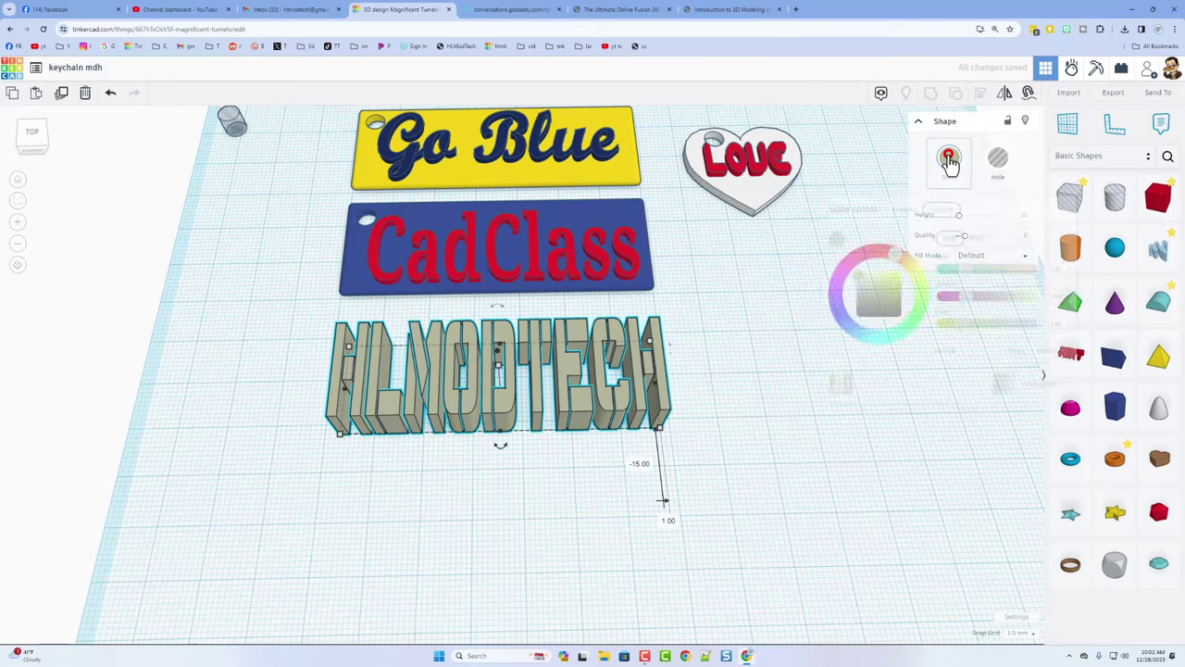
{"action": "left_click", "coordinate": [904, 266]}
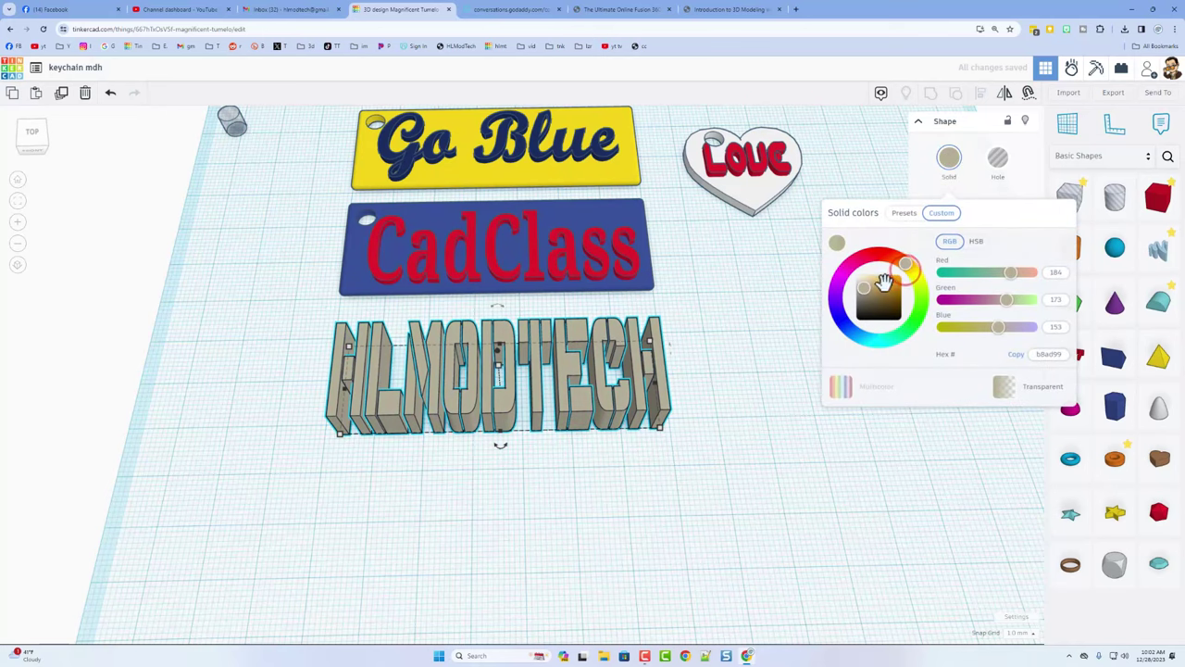
{"action": "left_click_drag", "start_coordinate": [876, 285], "coordinate": [920, 267]}
Set the height of the orange HLMODTECH shape to 2 mm
{"action": "right_click_drag", "start_coordinate": [680, 379], "coordinate": [675, 305]}
{"action": "left_click", "coordinate": [498, 323]}
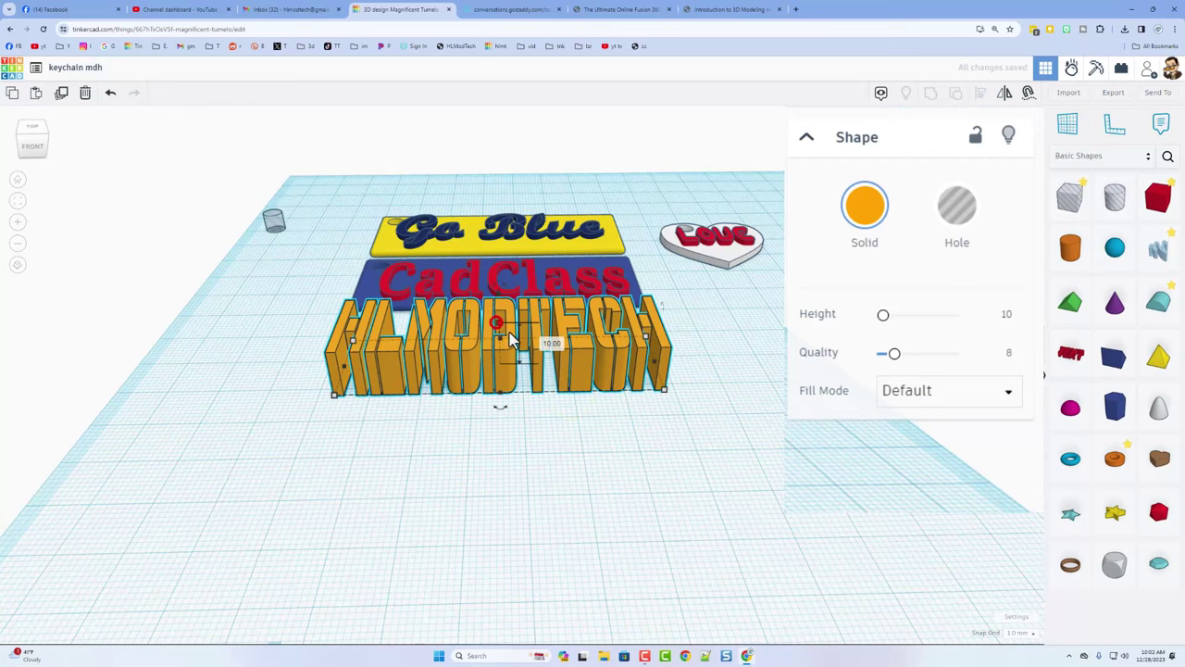
{"action": "left_click", "coordinate": [553, 344]}
{"action": "left_click", "coordinate": [553, 343]}
{"action": "type", "text": "2"}
{"action": "key", "text": "Return"}
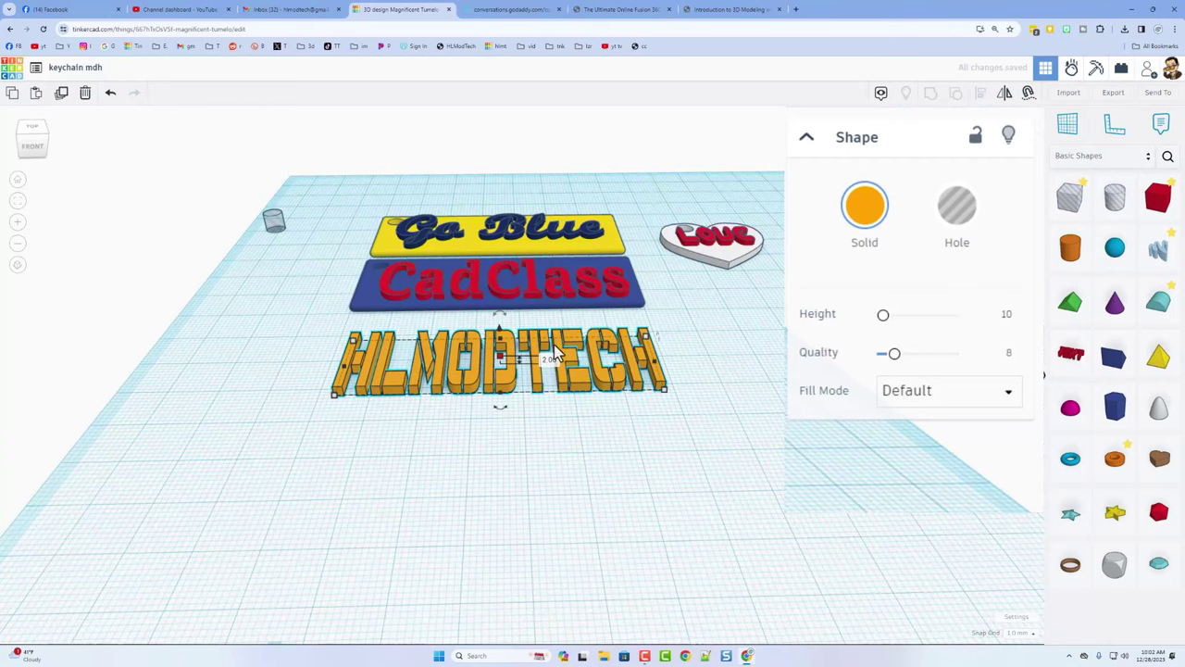
Switch the HLMODTECH shape's fill mode to Outer Line with a line width of 2
{"action": "left_click", "coordinate": [931, 394]}
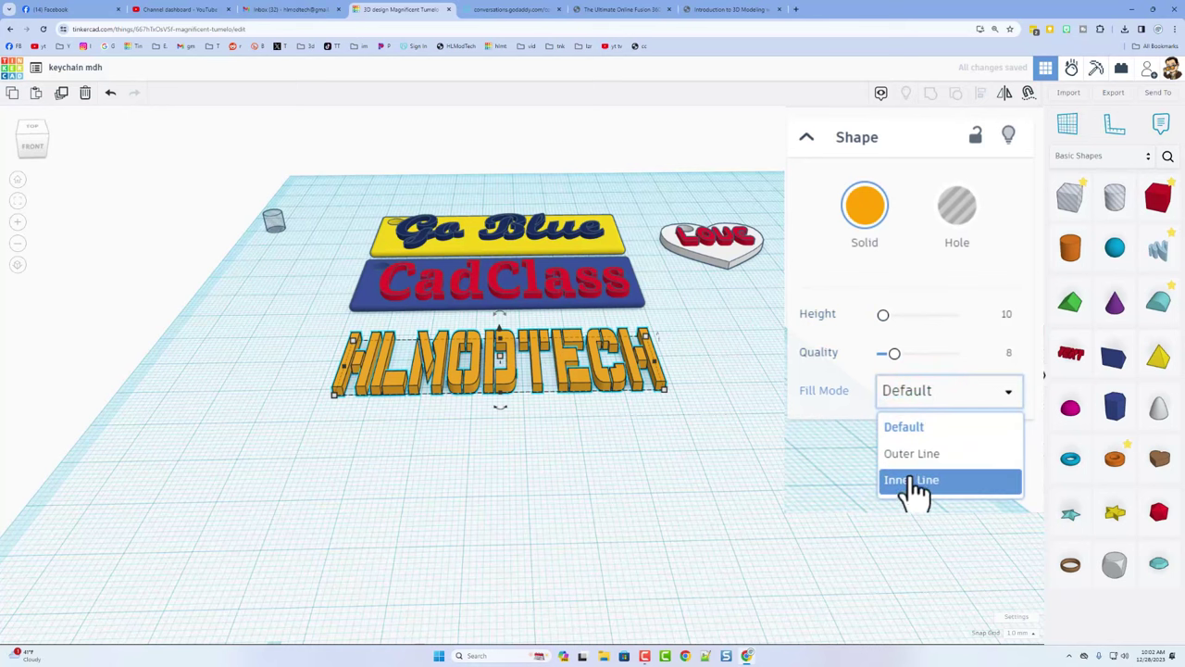
{"action": "left_click", "coordinate": [911, 454]}
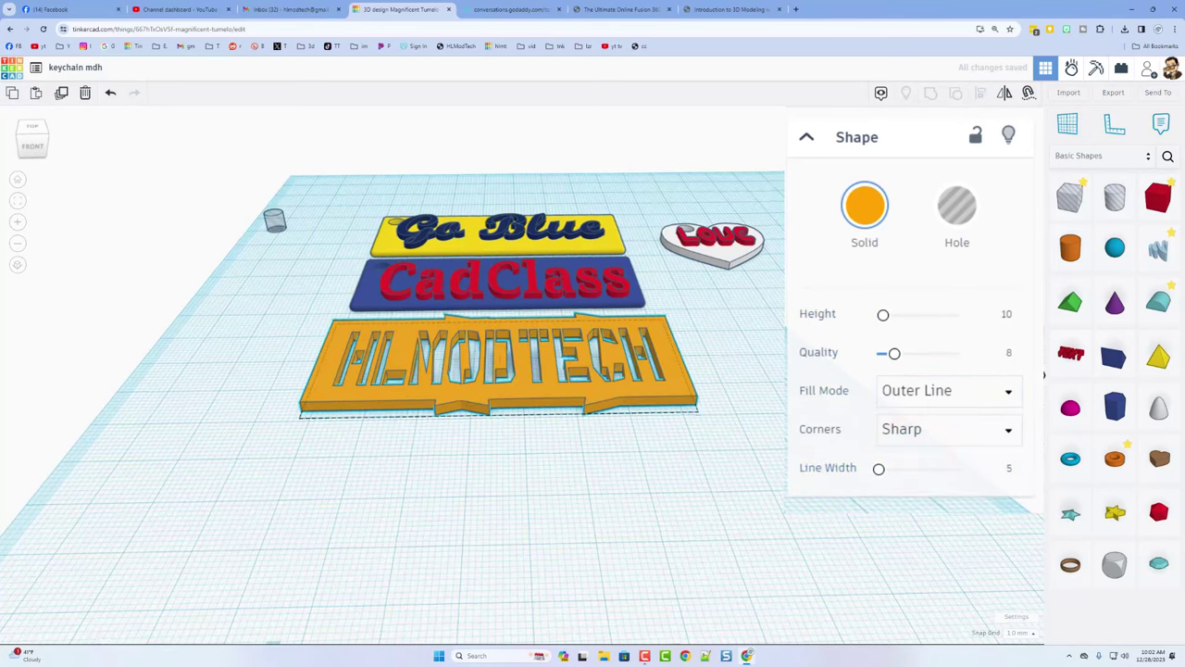
{"action": "right_click_drag", "start_coordinate": [463, 269], "coordinate": [462, 334]}
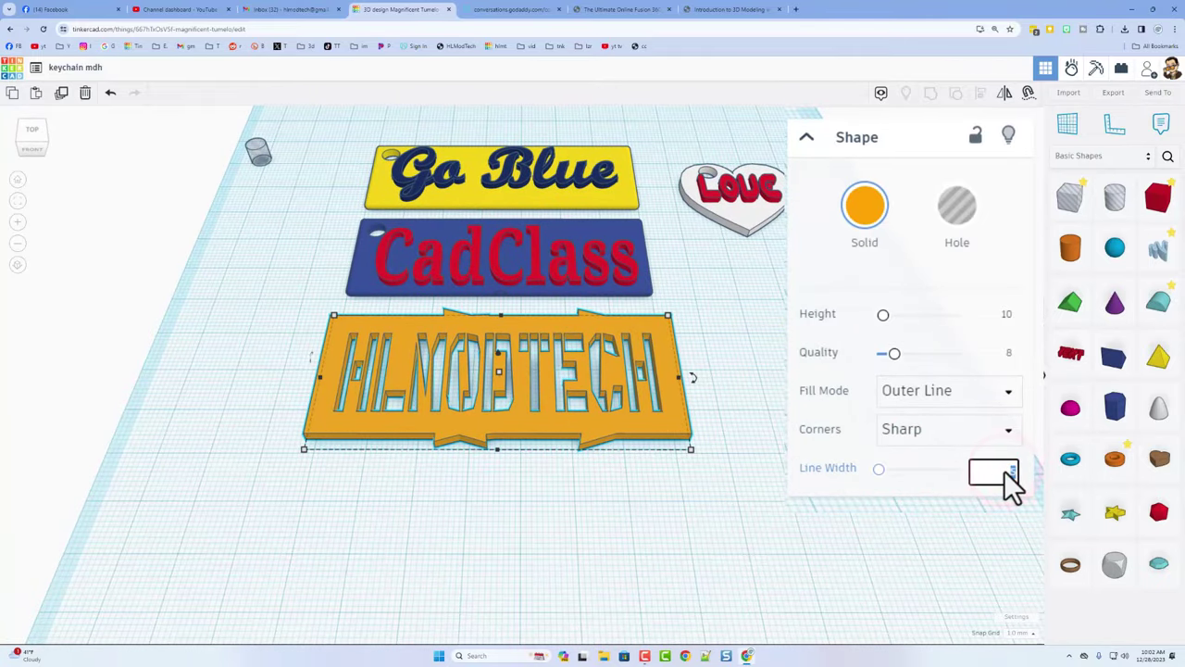
{"action": "key", "text": "Return"}
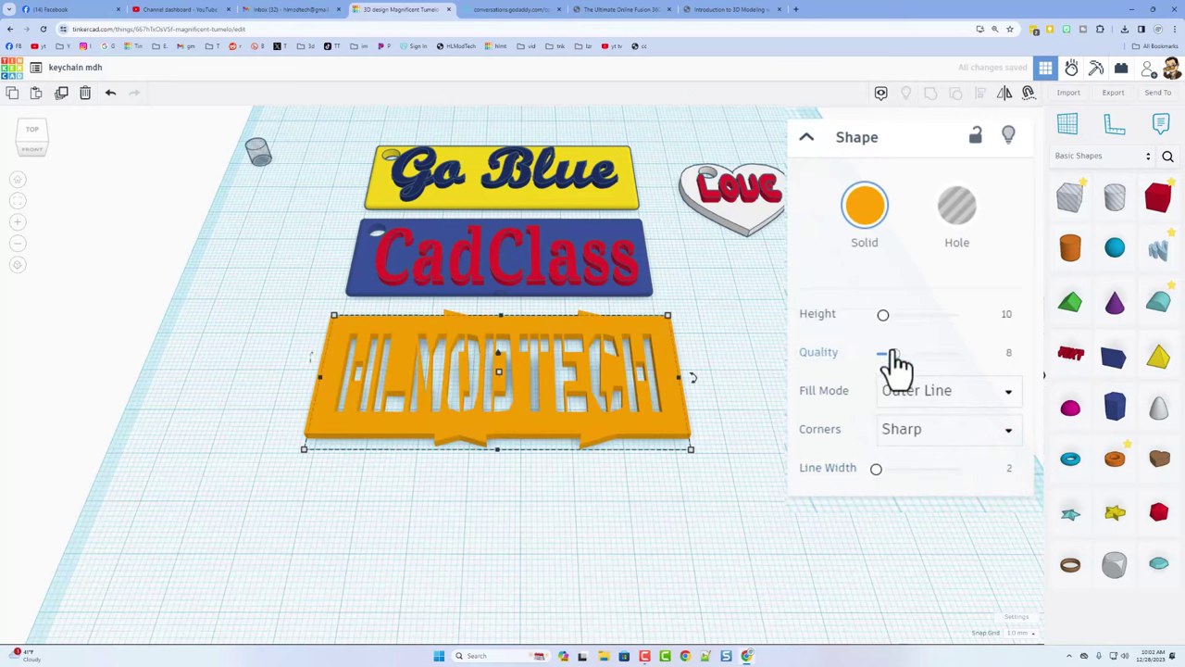
Raise the HLMODTECH outline's quality to 24 and make its corners Round
{"action": "left_click_drag", "start_coordinate": [895, 353], "coordinate": [1027, 344]}
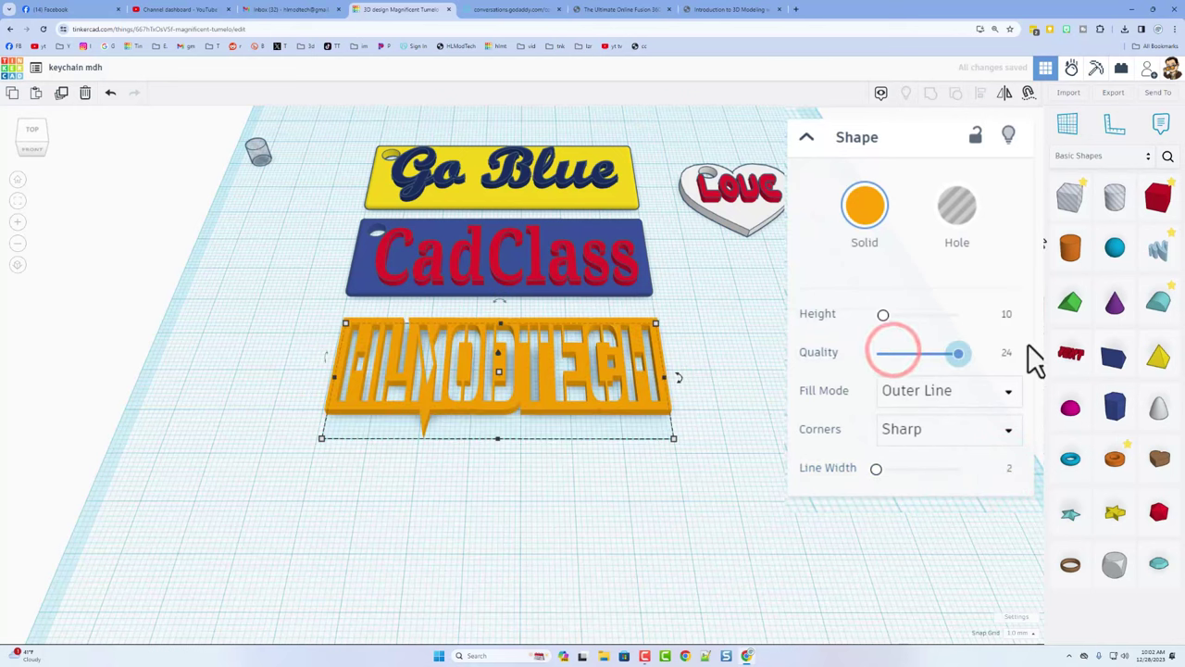
{"action": "left_click", "coordinate": [917, 428]}
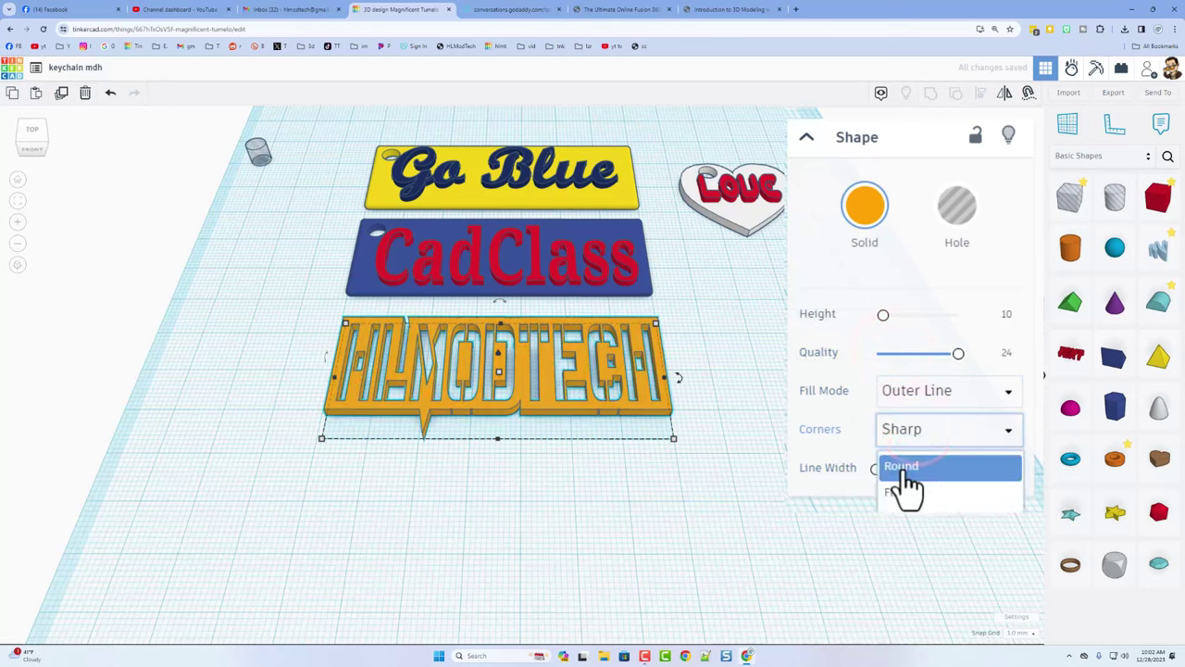
{"action": "left_click", "coordinate": [900, 465]}
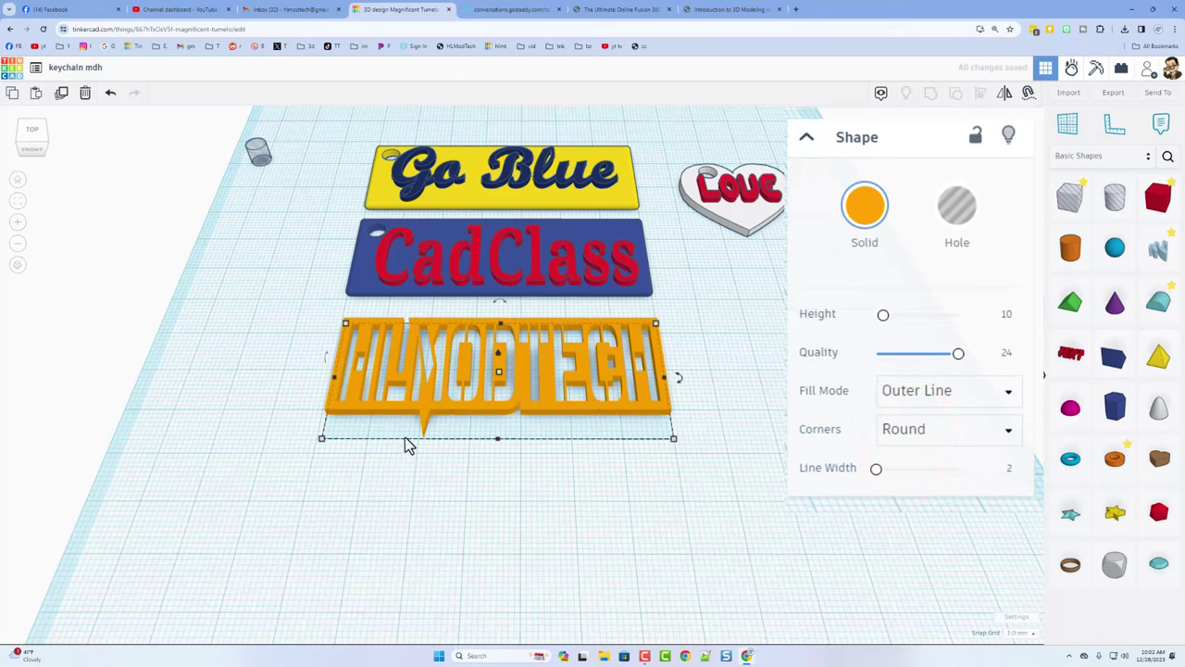
Duplicate the orange HLMODTECH outline in place and set the copy's fill mode to Default
{"action": "right_click_drag", "start_coordinate": [375, 409], "coordinate": [415, 428]}
{"action": "scroll", "coordinate": [450, 371], "scroll_direction": "up", "scroll_amount": 1}
{"action": "scroll", "coordinate": [417, 431], "scroll_direction": "down", "scroll_amount": 3}
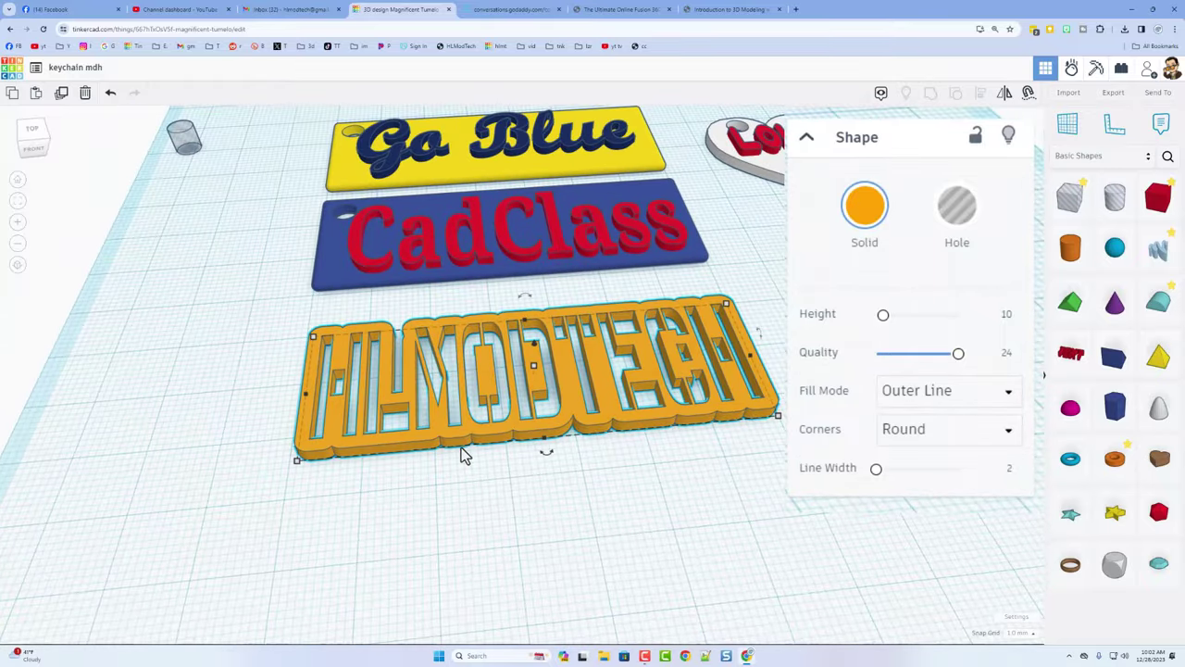
{"action": "left_click", "coordinate": [460, 448]}
{"action": "left_click", "coordinate": [604, 390]}
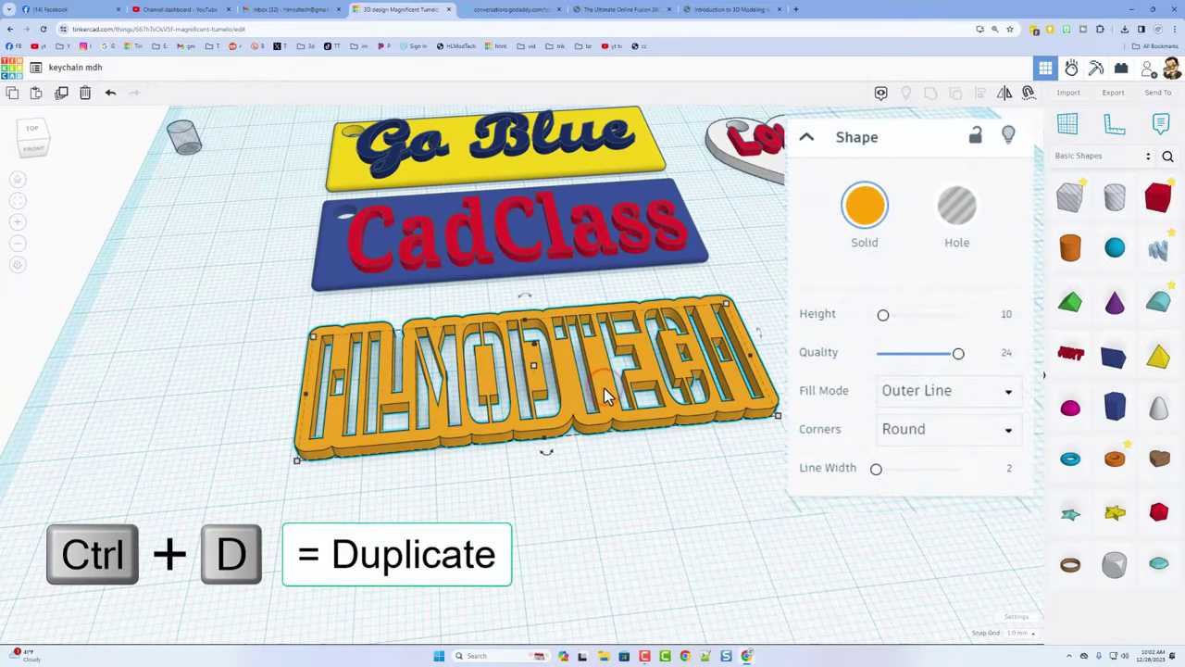
{"action": "key", "text": "ctrl+d"}
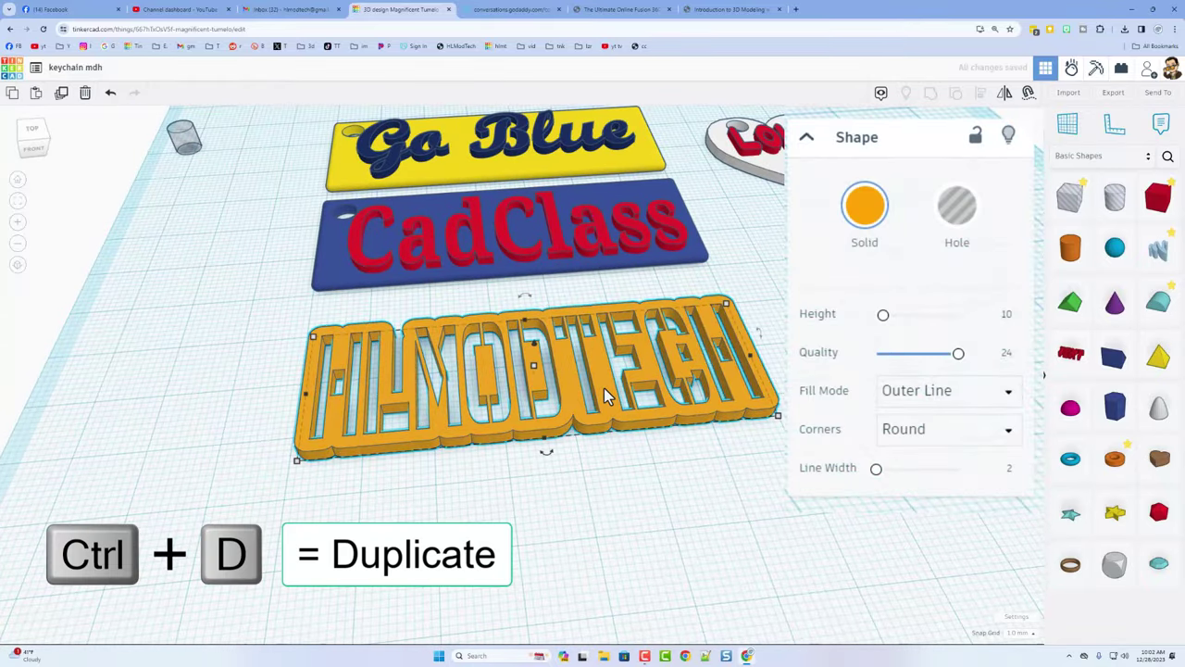
{"action": "left_click", "coordinate": [926, 390]}
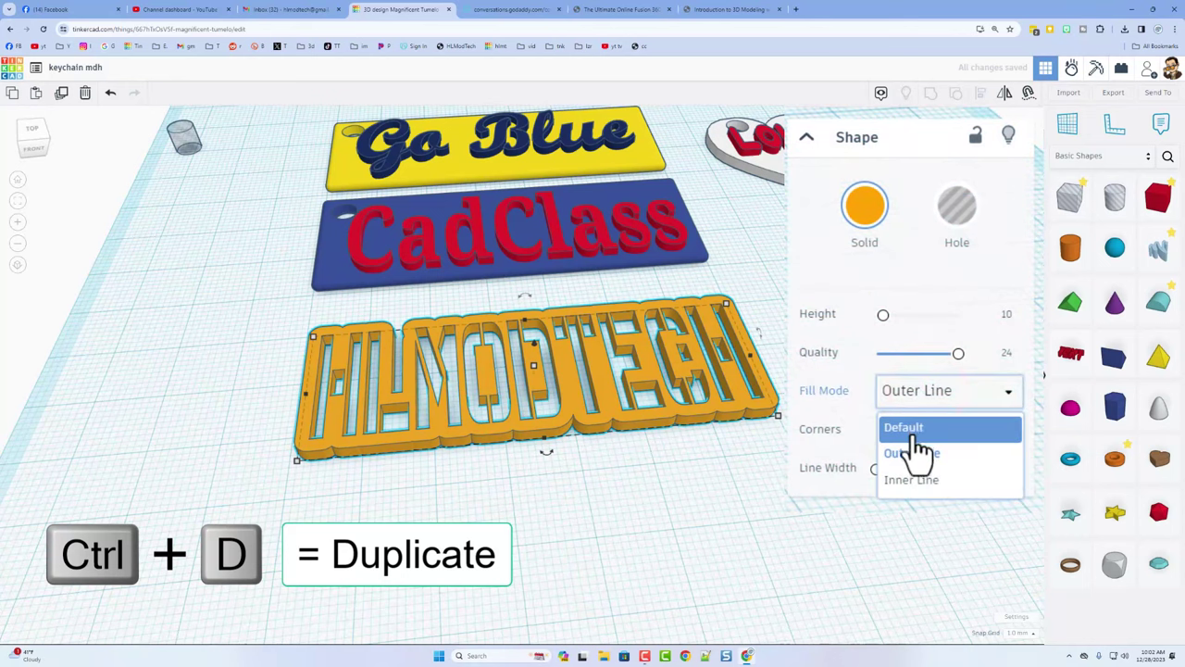
{"action": "left_click", "coordinate": [912, 427]}
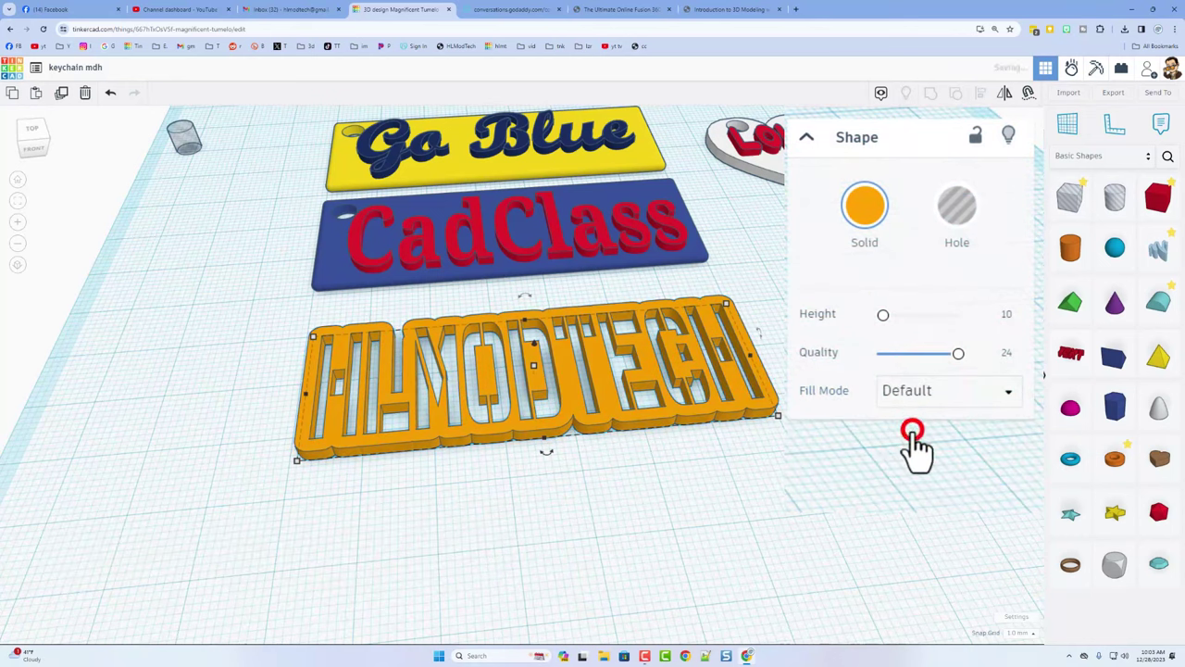
Recolor the duplicated HLMODTECH letters with a custom cyan
{"action": "left_click", "coordinate": [863, 211]}
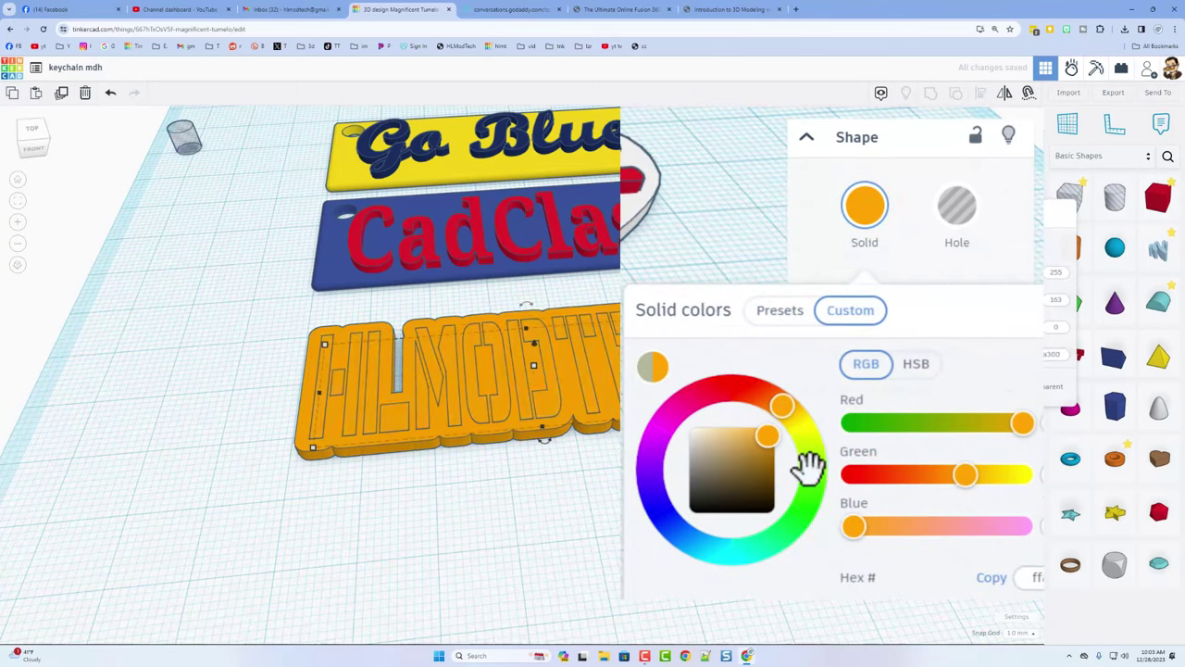
{"action": "left_click_drag", "start_coordinate": [786, 539], "coordinate": [725, 593]}
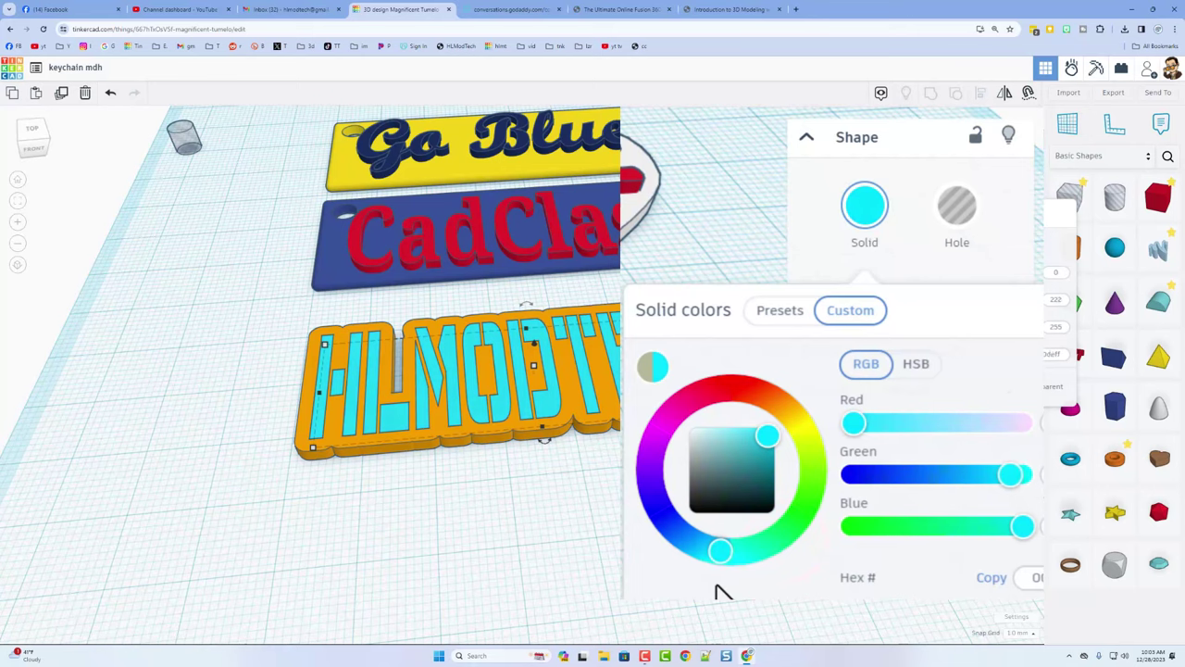
{"action": "left_click_drag", "start_coordinate": [751, 457], "coordinate": [811, 379]}
{"action": "left_click", "coordinate": [550, 503]}
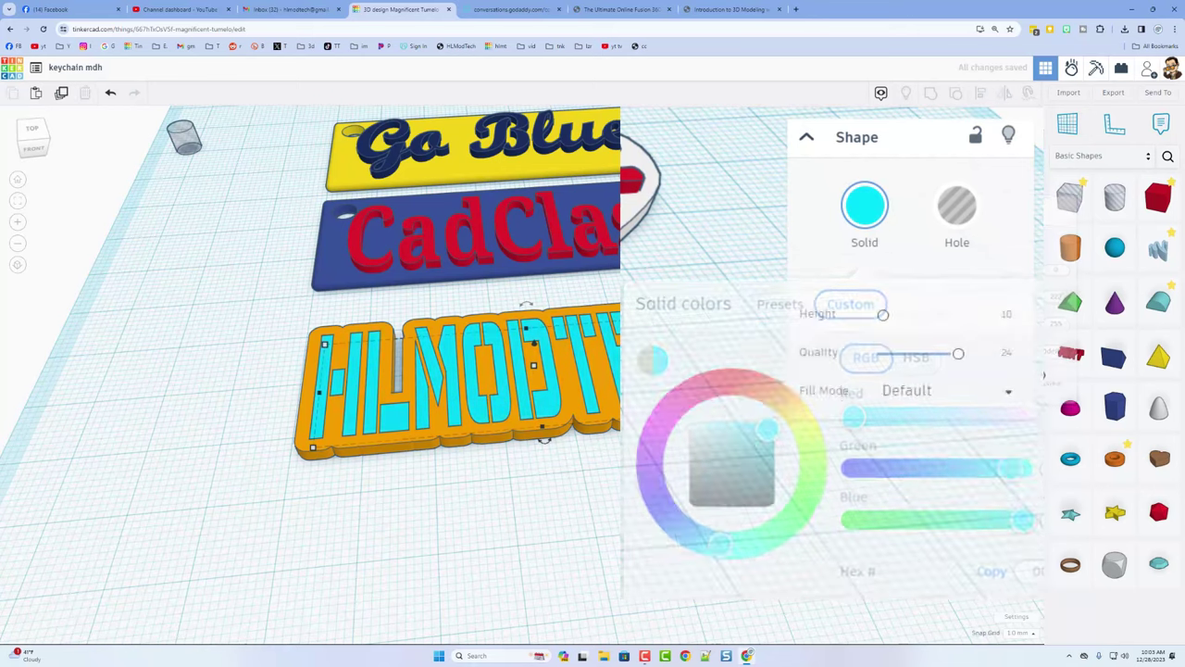
{"action": "scroll", "coordinate": [550, 503], "scroll_direction": "up", "scroll_amount": 3}
{"action": "right_click_drag", "start_coordinate": [541, 516], "coordinate": [546, 464]}
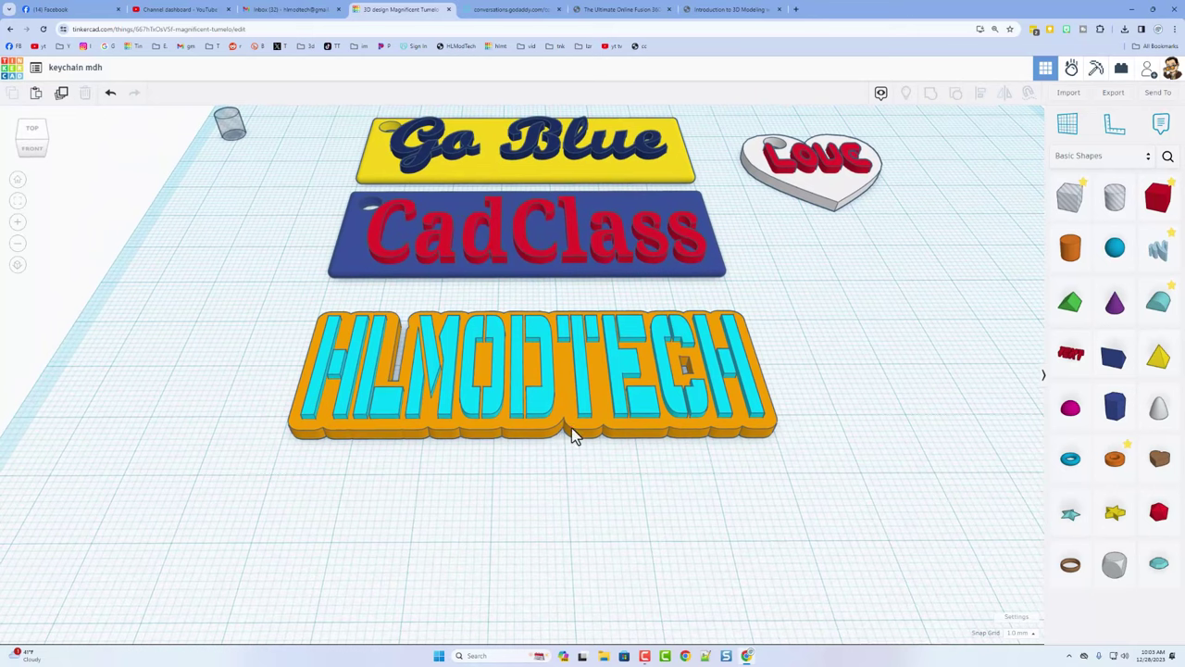
{"action": "left_click", "coordinate": [571, 427]}
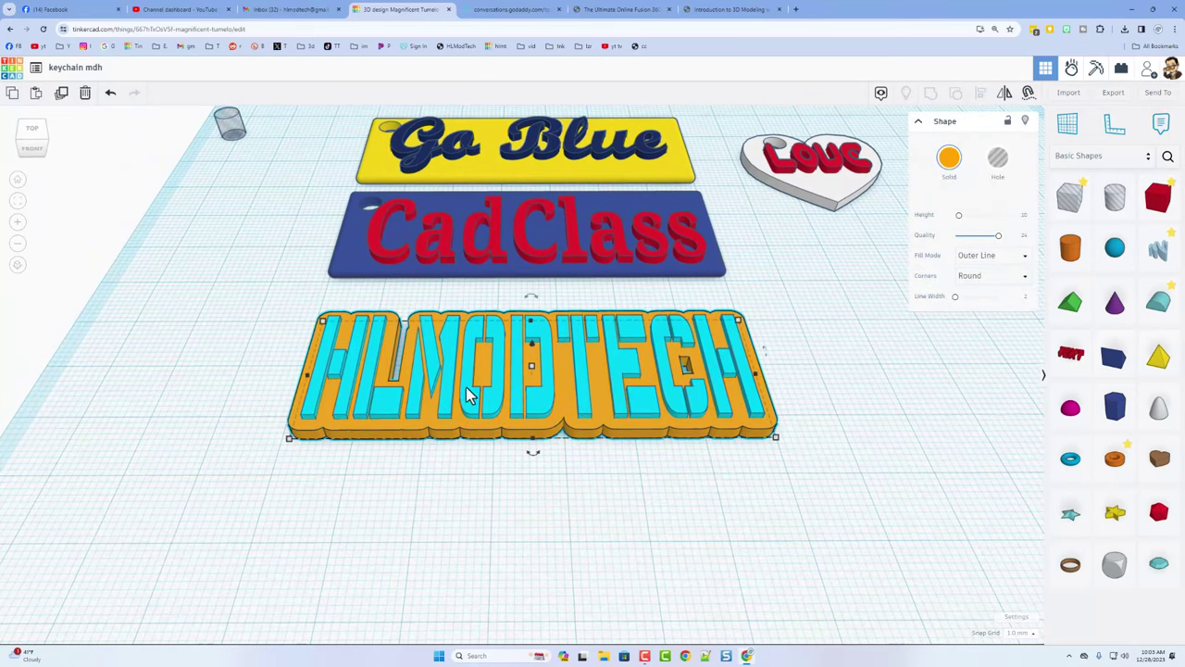
{"action": "right_click_drag", "start_coordinate": [468, 395], "coordinate": [522, 420]}
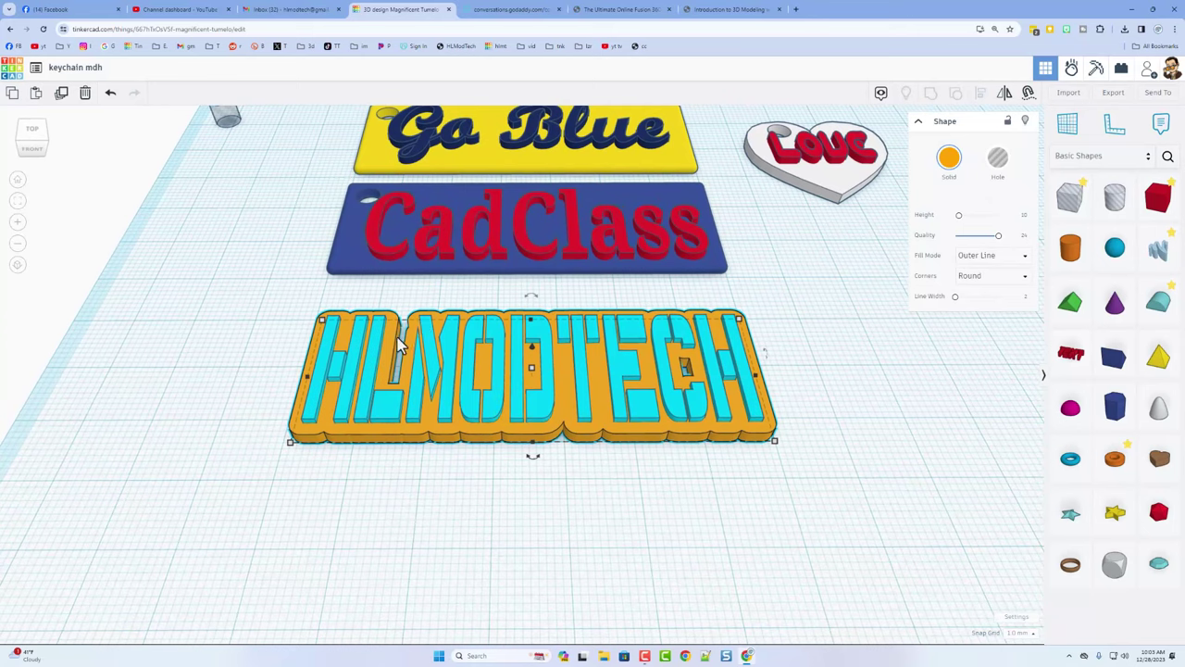
{"action": "scroll", "coordinate": [407, 335], "scroll_direction": "down", "scroll_amount": 2}
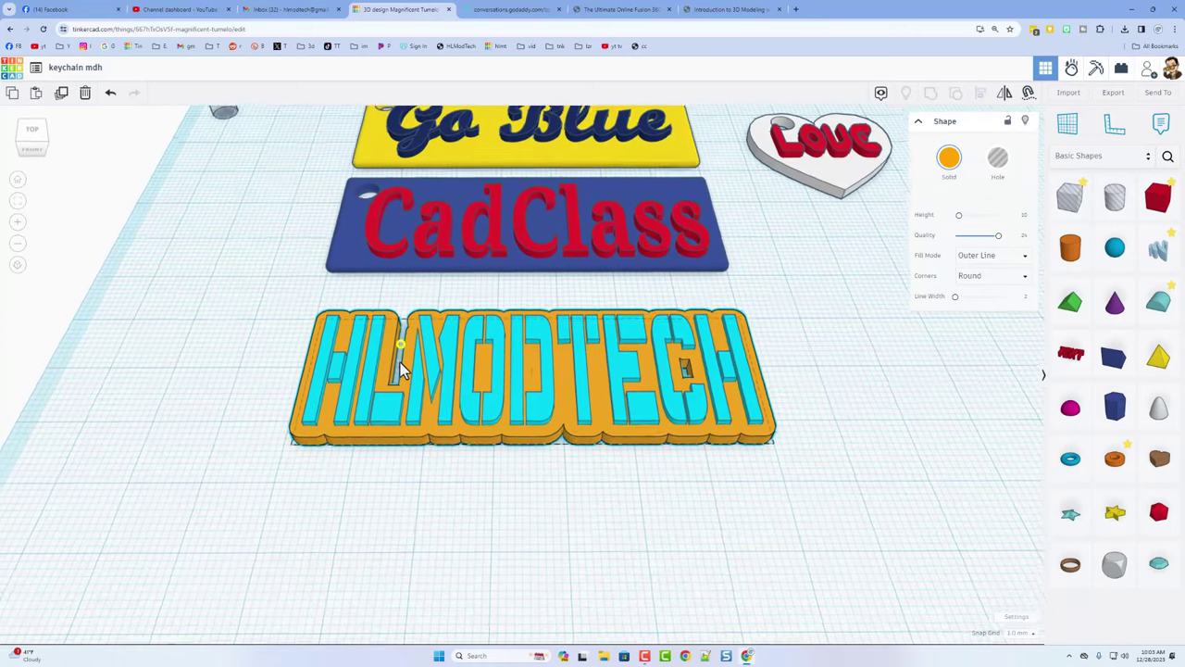
{"action": "scroll", "coordinate": [662, 389], "scroll_direction": "up", "scroll_amount": 3}
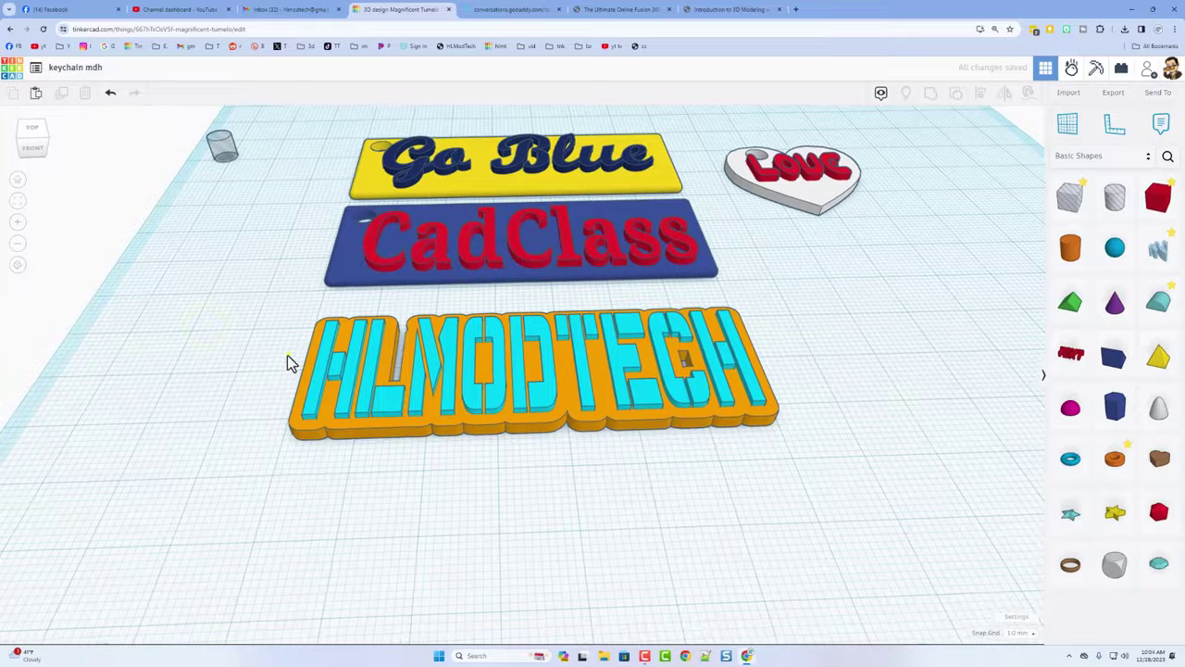
Add a 64-sided cylinder at the H end of the HLMODTECH keychain, partly overlapping the orange base
{"action": "right_click_drag", "start_coordinate": [286, 354], "coordinate": [259, 366]}
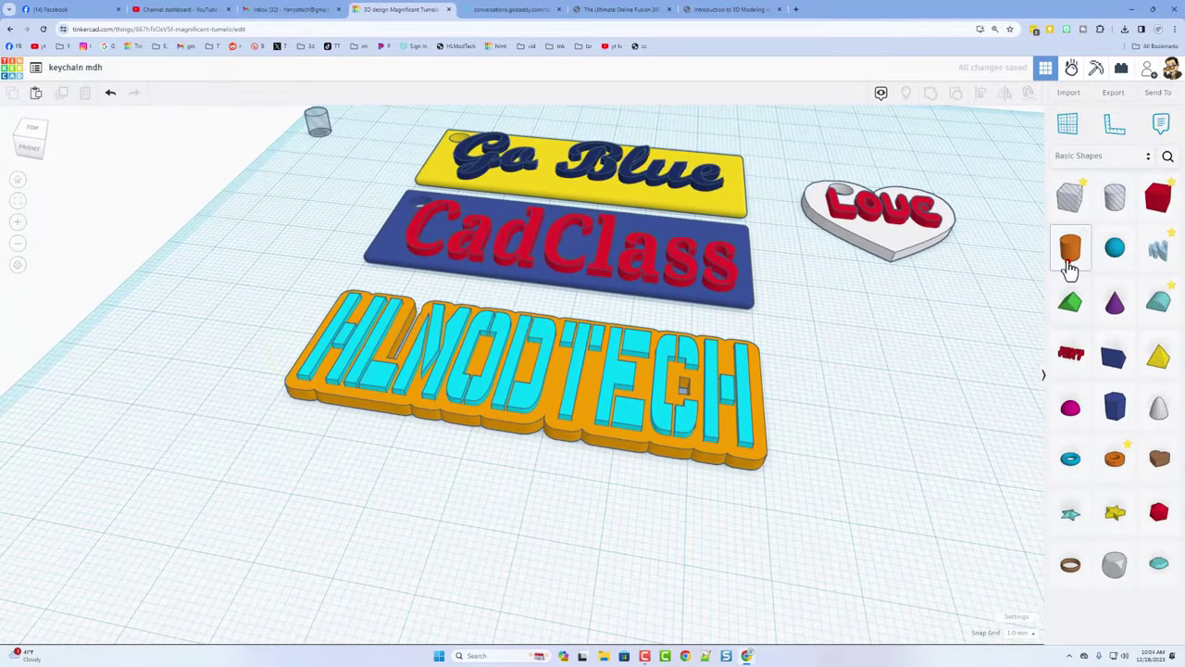
{"action": "left_click_drag", "start_coordinate": [1071, 269], "coordinate": [244, 358]}
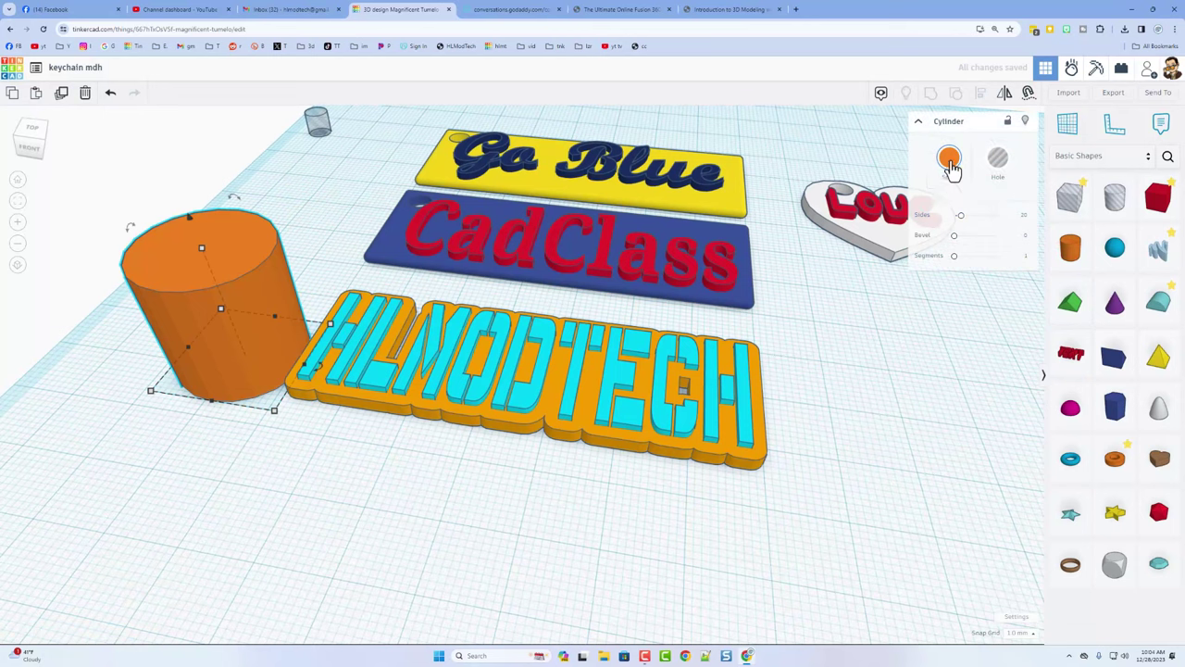
{"action": "left_click_drag", "start_coordinate": [960, 225], "coordinate": [1035, 222]}
{"action": "left_click_drag", "start_coordinate": [252, 319], "coordinate": [329, 312]}
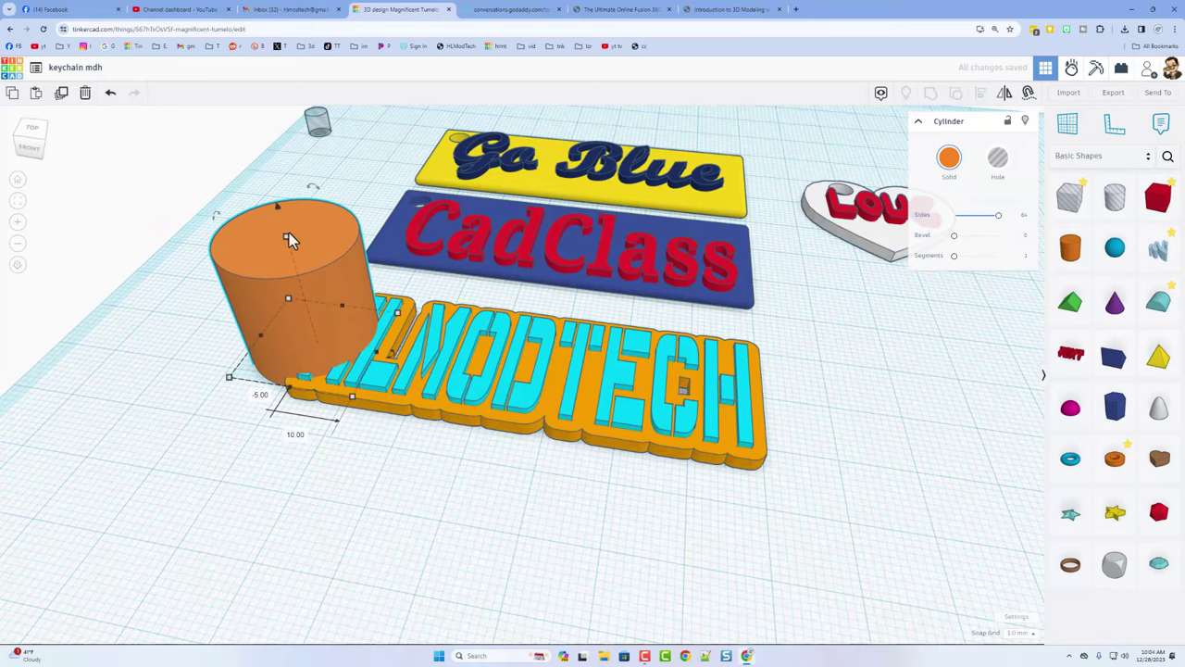
Set the cylinder's height to 2 mm
{"action": "left_click", "coordinate": [288, 235]}
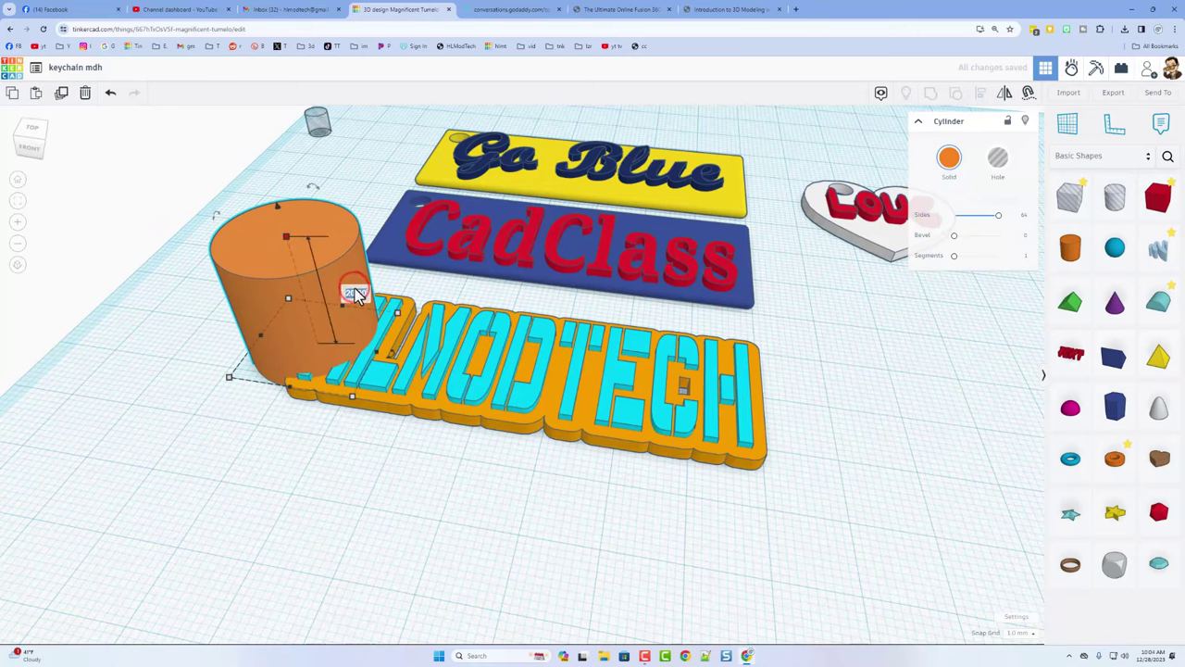
{"action": "type", "text": "2"}
{"action": "key", "text": "Return"}
{"action": "left_click", "coordinate": [226, 334]}
Select the cylinder together with the orange HLMODTECH base and align their centers across the keychain's depth
{"action": "right_click_drag", "start_coordinate": [226, 333], "coordinate": [330, 399]}
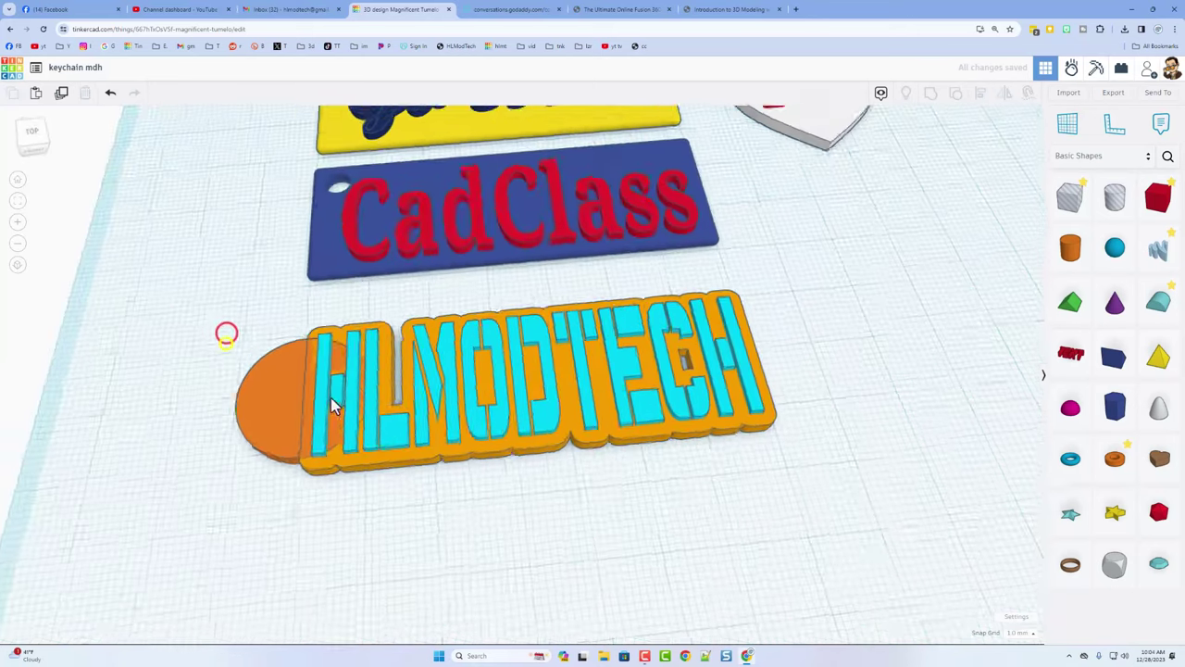
{"action": "left_click_drag", "start_coordinate": [228, 403], "coordinate": [312, 437]}
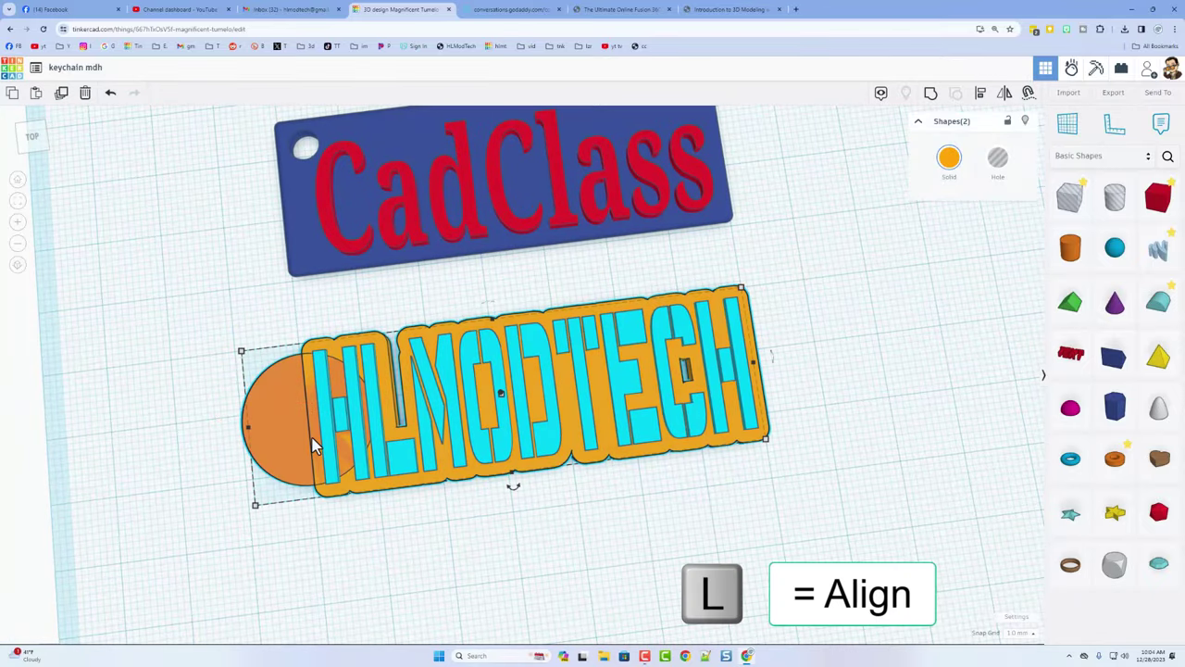
{"action": "key", "text": "l"}
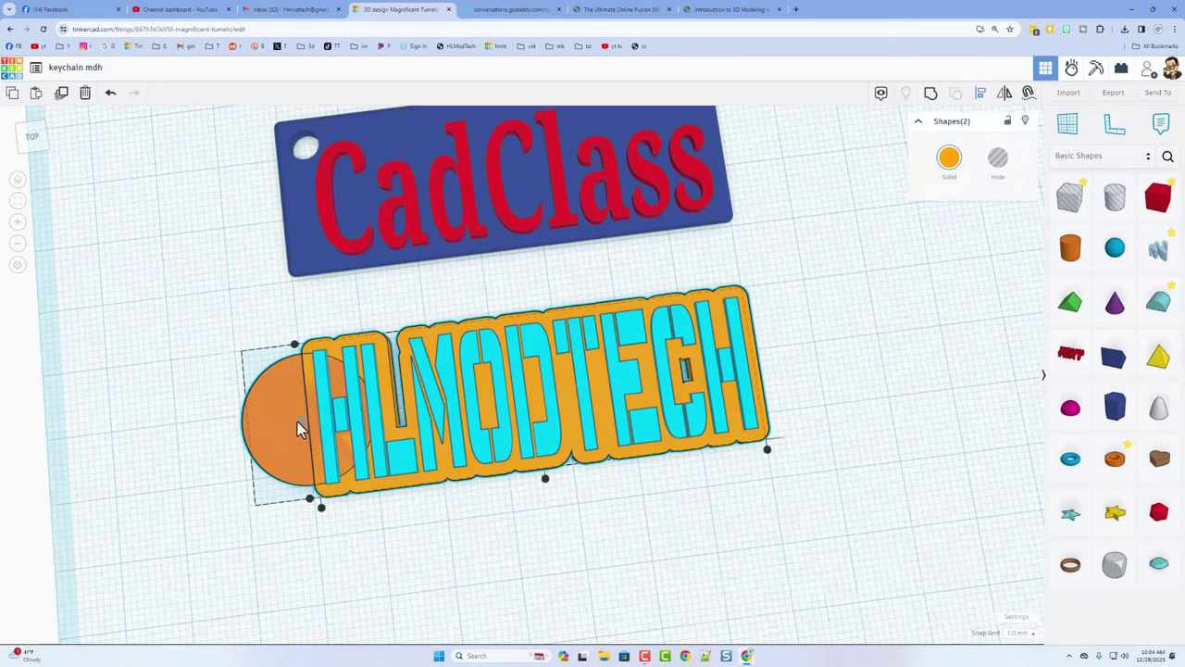
{"action": "left_click", "coordinate": [192, 404]}
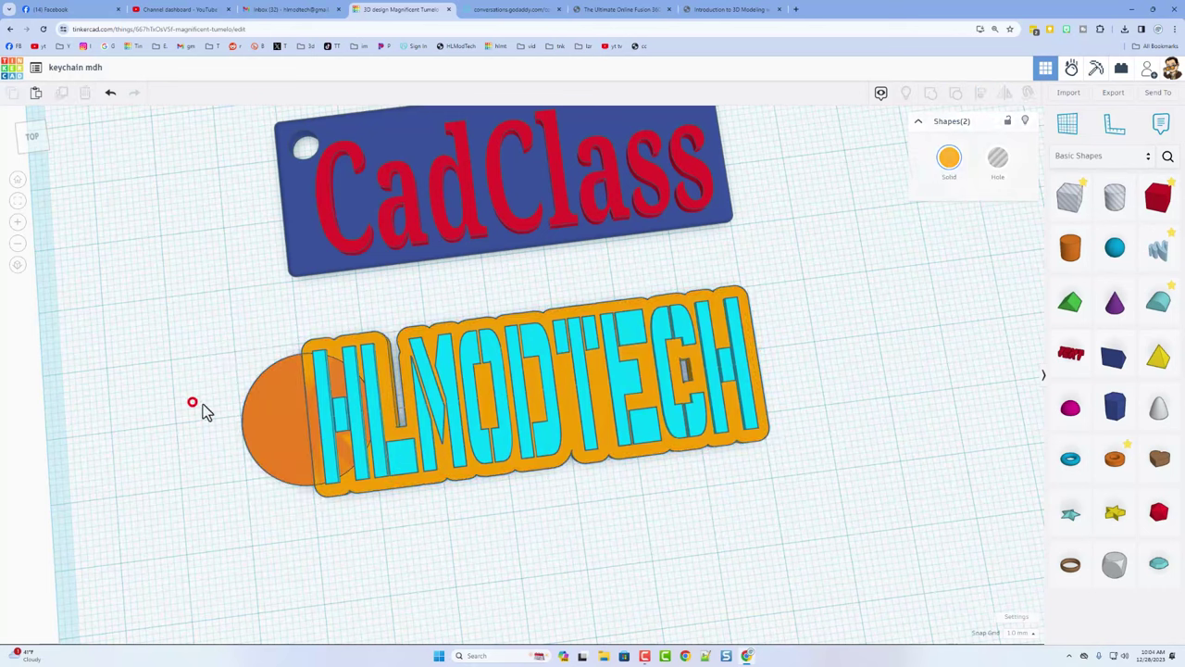
Nudge the cylinder toward the letters so that it sits farther under the H
{"action": "left_click", "coordinate": [257, 419]}
{"action": "key", "text": "Right"}
{"action": "key", "text": "Right"}
{"action": "key", "text": "Right"}
{"action": "key", "text": "Right"}
{"action": "key", "text": "Right"}
{"action": "key", "text": "Right"}
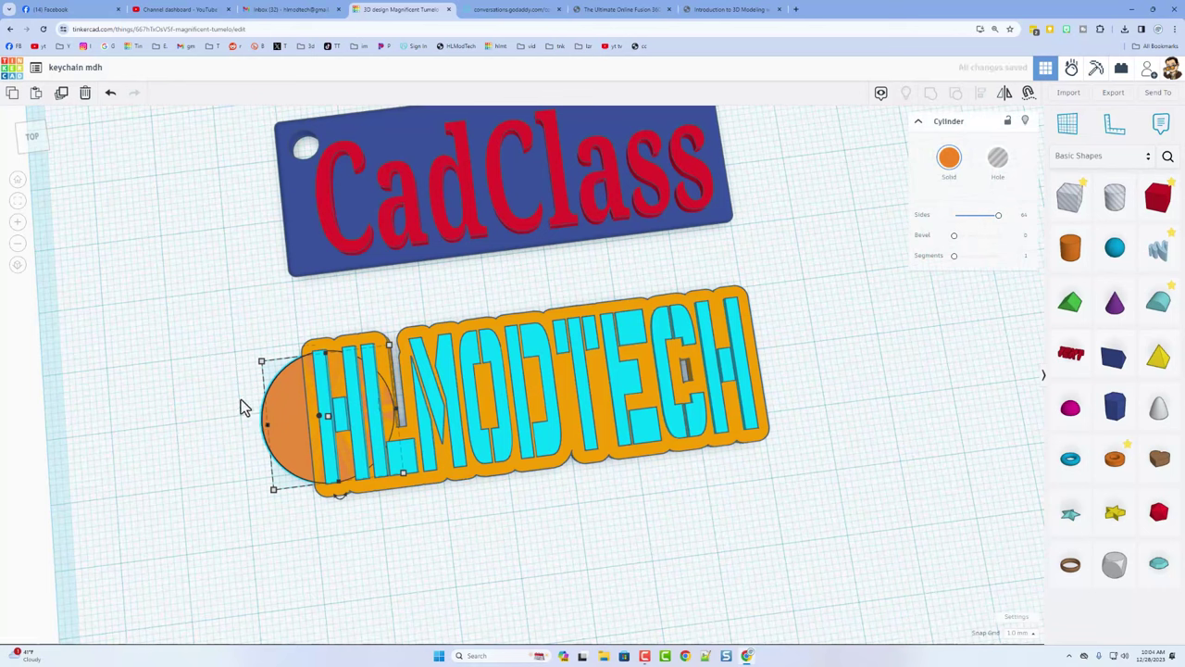
Group the end cylinder with the orange HLMODTECH base into one shape
{"action": "left_click", "coordinate": [340, 343], "text": "shift"}
{"action": "key", "text": "ctrl+g"}
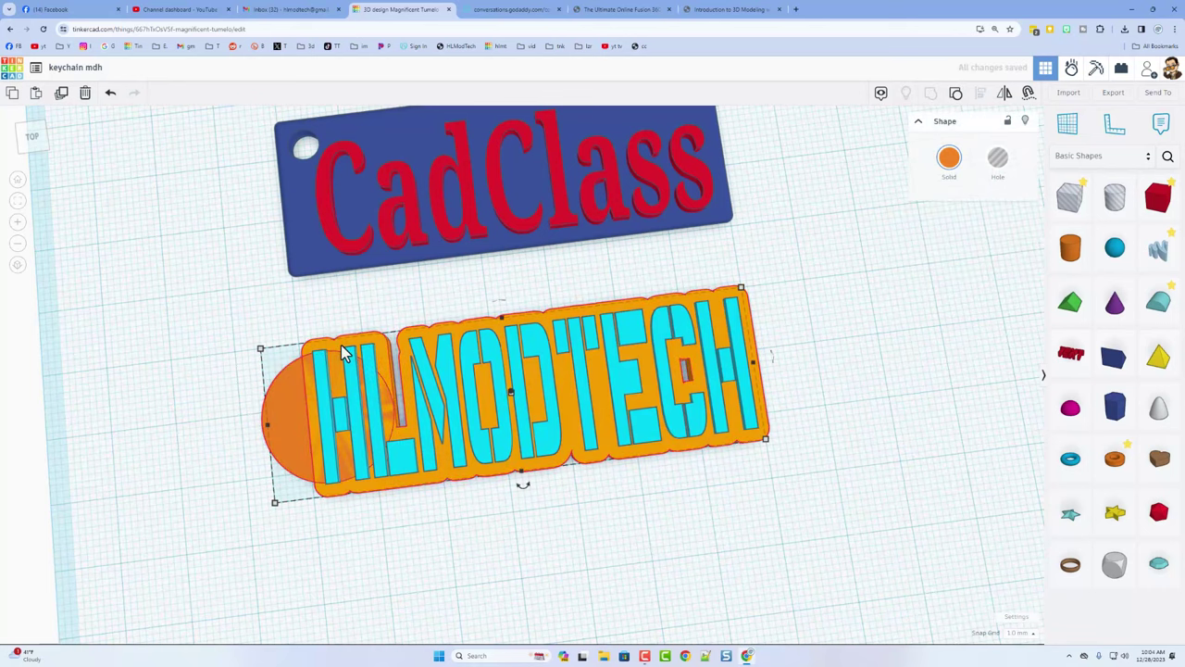
{"action": "right_click_drag", "start_coordinate": [411, 485], "coordinate": [299, 424]}
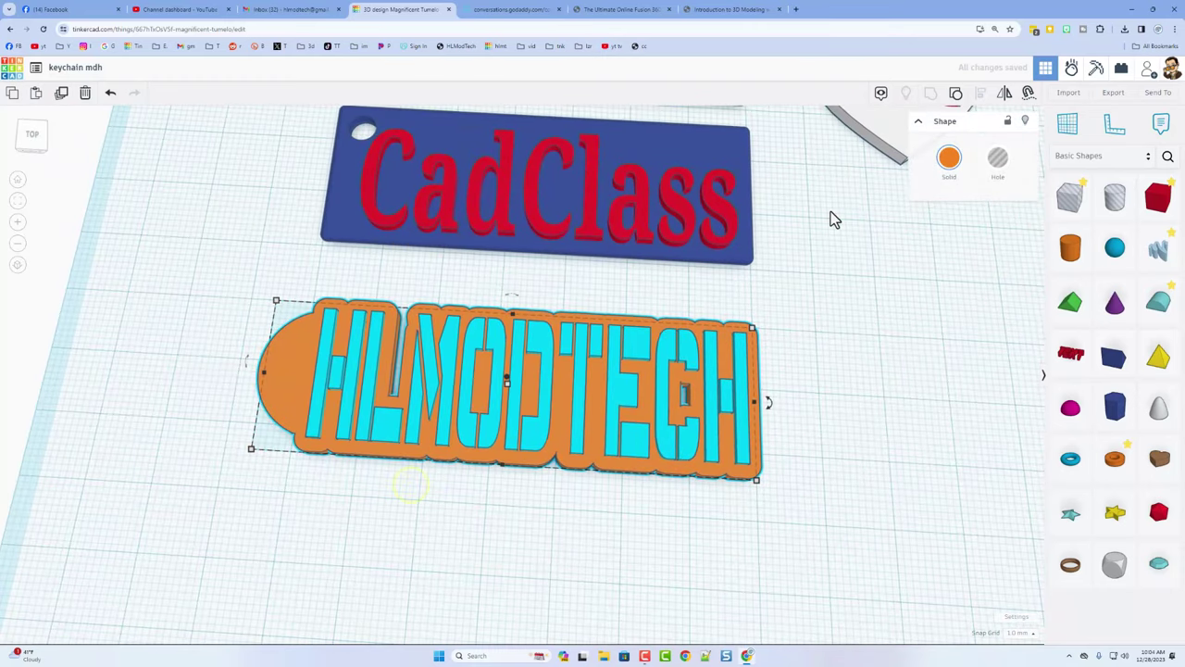
Recolor the grouped HLMODTECH base with a bright custom yellowish orange
{"action": "left_click", "coordinate": [946, 165]}
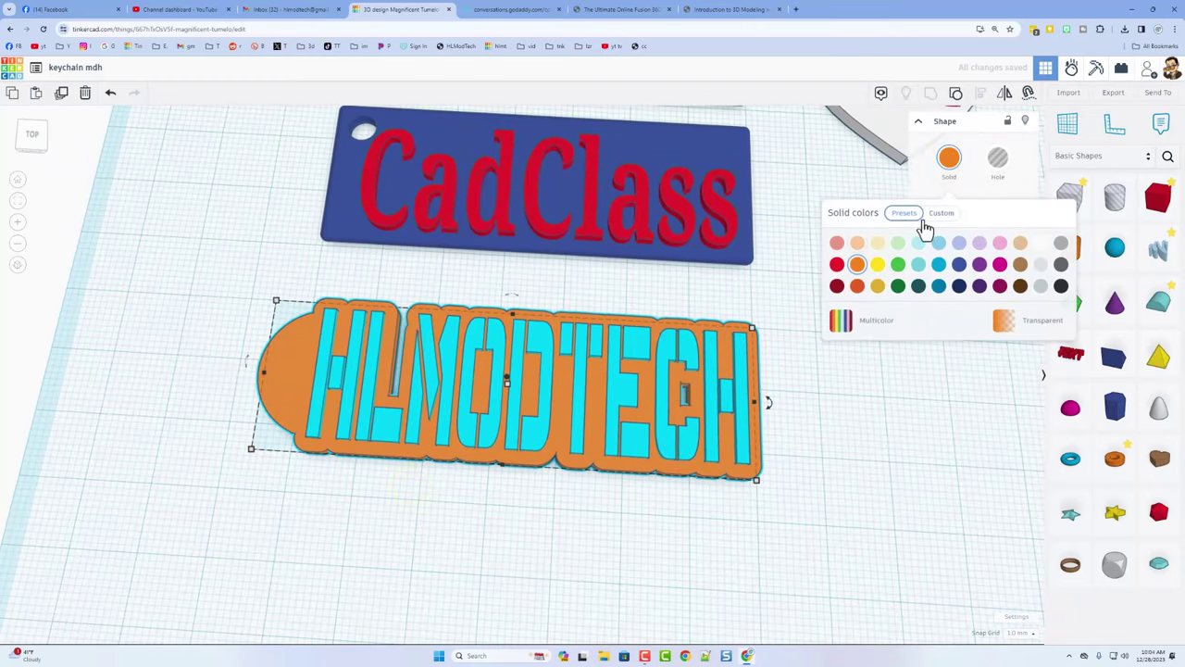
{"action": "left_click", "coordinate": [941, 213]}
{"action": "left_click", "coordinate": [902, 262]}
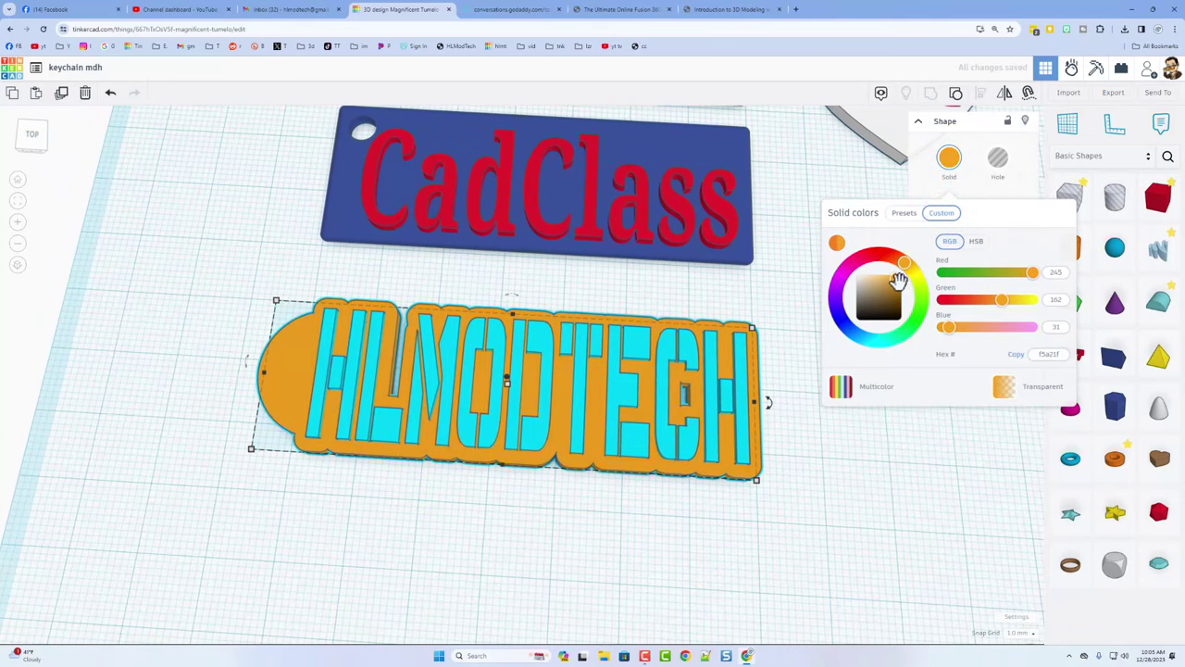
{"action": "left_click_drag", "start_coordinate": [899, 280], "coordinate": [910, 267]}
{"action": "left_click", "coordinate": [861, 436]}
Duplicate the spare hole cylinder beside the keychains and place the copy on the HLMODTECH keychain's round end tab
{"action": "scroll", "coordinate": [717, 396], "scroll_direction": "down", "scroll_amount": 1}
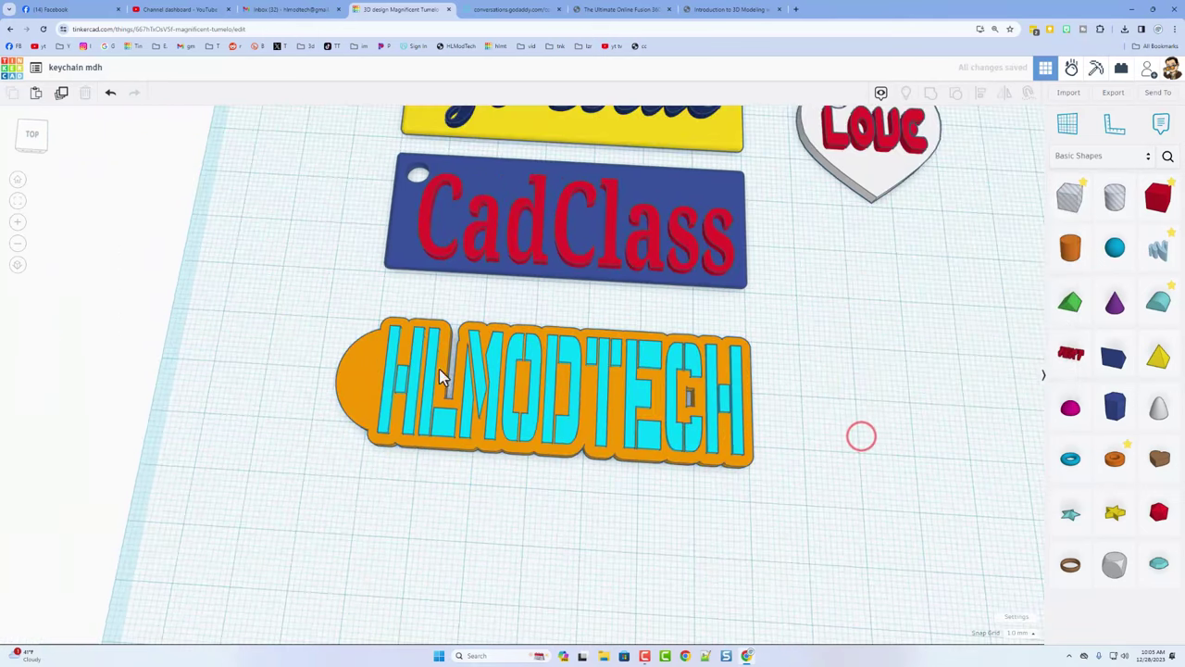
{"action": "scroll", "coordinate": [439, 368], "scroll_direction": "down", "scroll_amount": 3}
{"action": "left_click", "coordinate": [285, 148]}
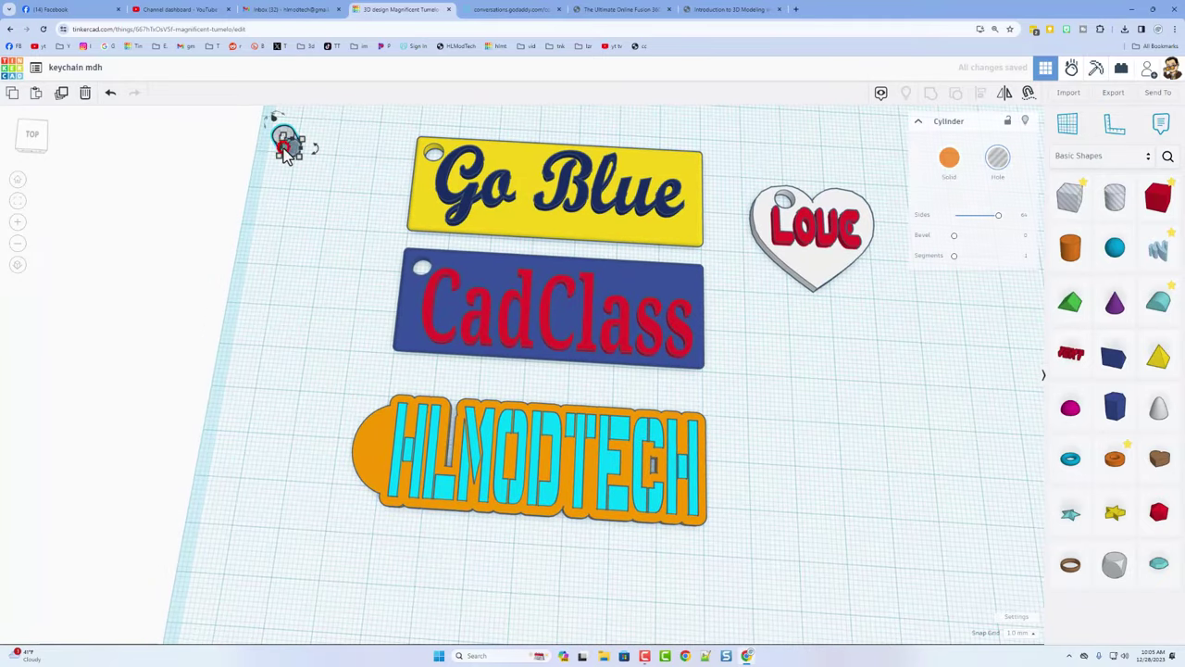
{"action": "key", "text": "ctrl+d"}
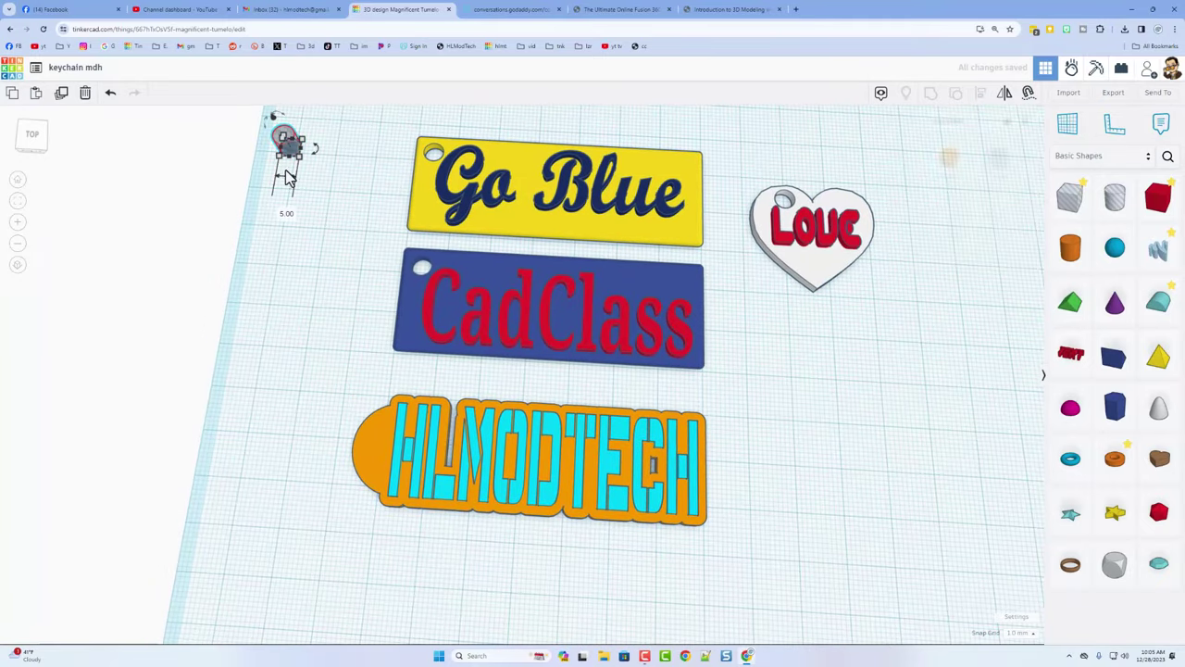
{"action": "left_click_drag", "start_coordinate": [290, 157], "coordinate": [377, 466]}
Center the hole cylinder across the HLMODTECH base's depth and group the two to cut the key ring hole
{"action": "right_click_drag", "start_coordinate": [288, 436], "coordinate": [311, 426]}
{"action": "left_click_drag", "start_coordinate": [310, 424], "coordinate": [387, 518]}
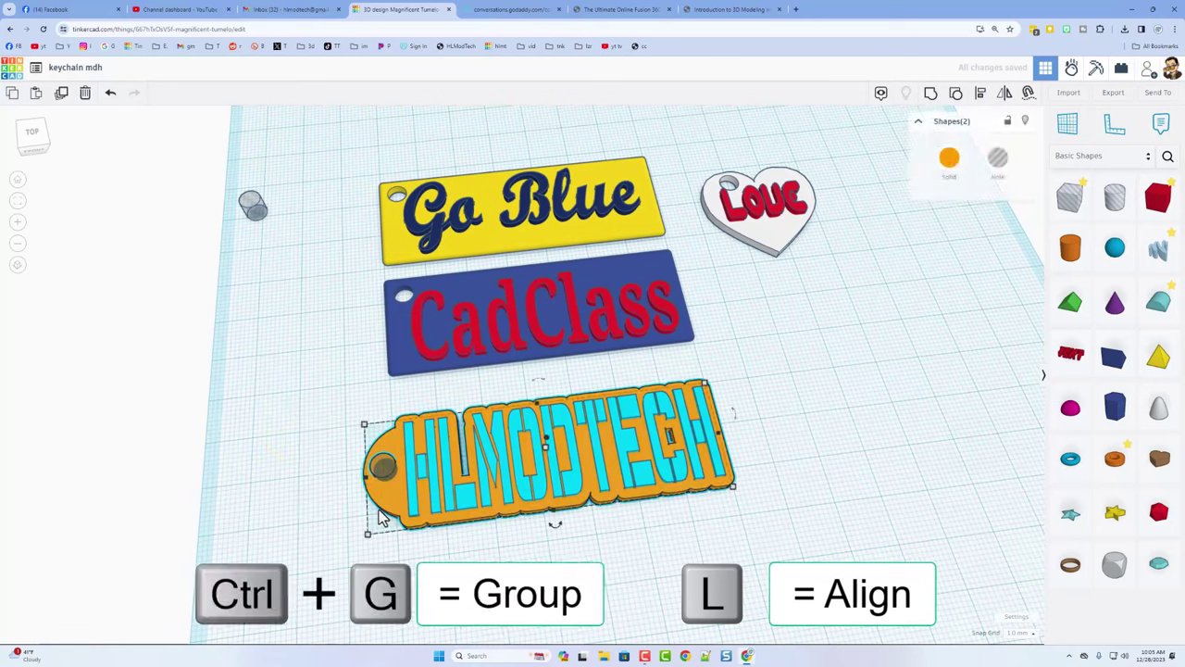
{"action": "key", "text": "l"}
{"action": "left_click", "coordinate": [354, 480]}
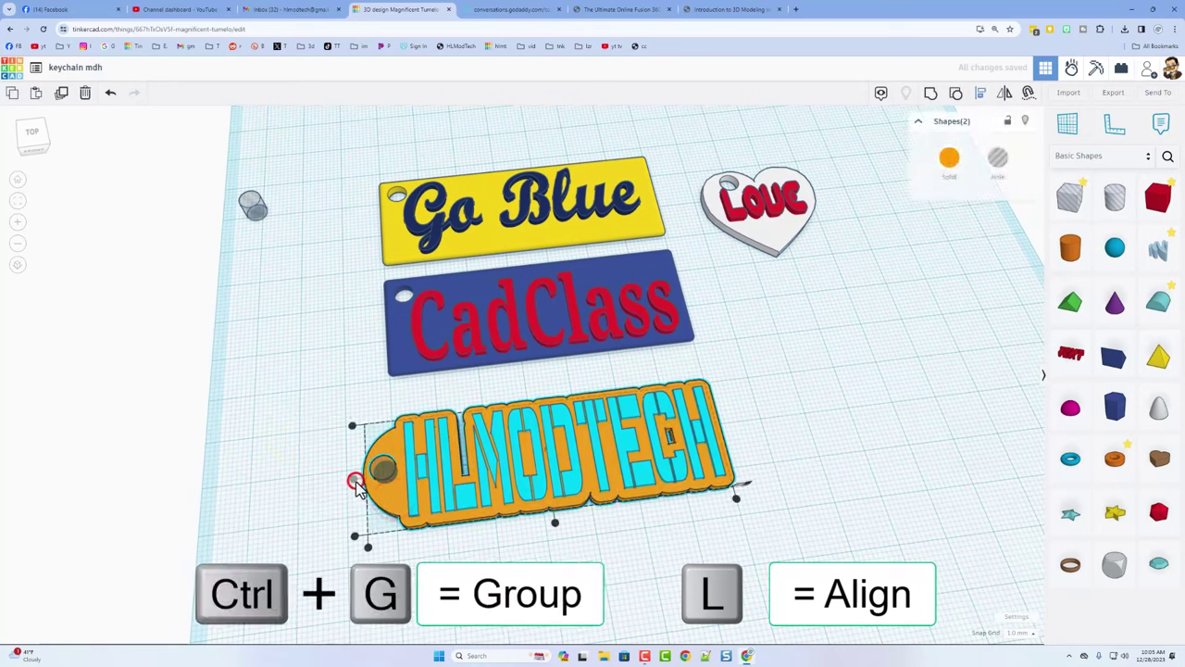
{"action": "left_click", "coordinate": [930, 96]}
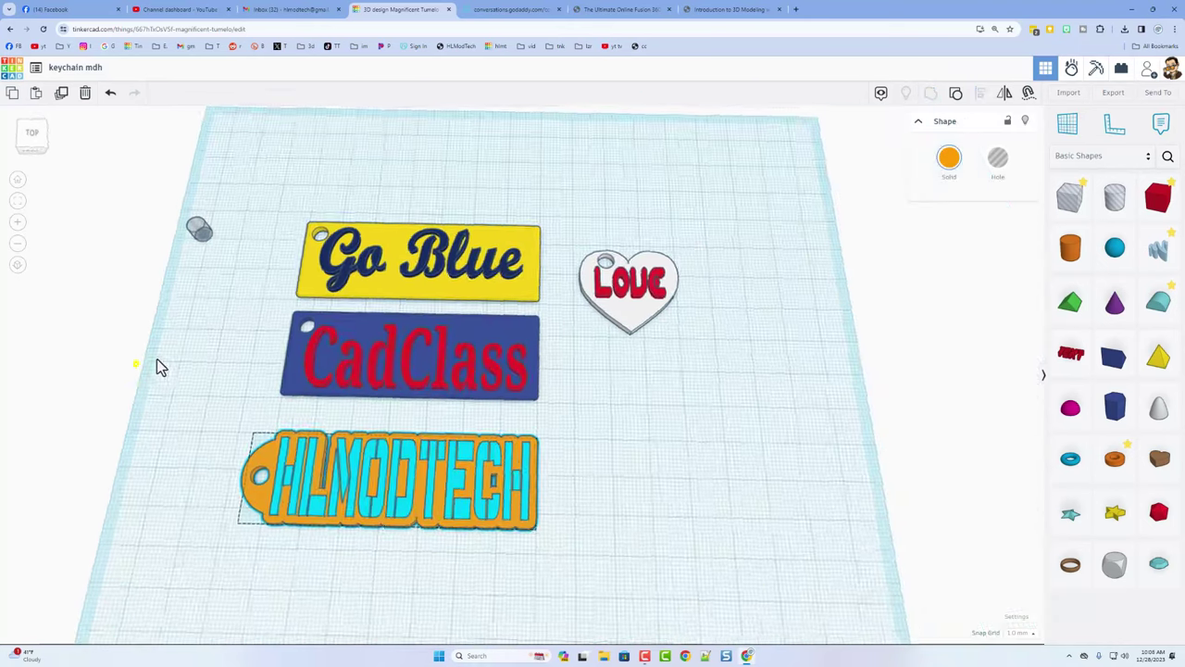
{"action": "mouse_move", "coordinate": [157, 362]}
{"action": "right_mouse_down"}
{"action": "mouse_move", "coordinate": [195, 333]}
{"action": "mouse_move", "coordinate": [166, 326]}
{"action": "mouse_move", "coordinate": [98, 362]}
{"action": "mouse_move", "coordinate": [134, 369]}
{"action": "right_mouse_up"}
{"action": "left_click", "coordinate": [574, 439]}
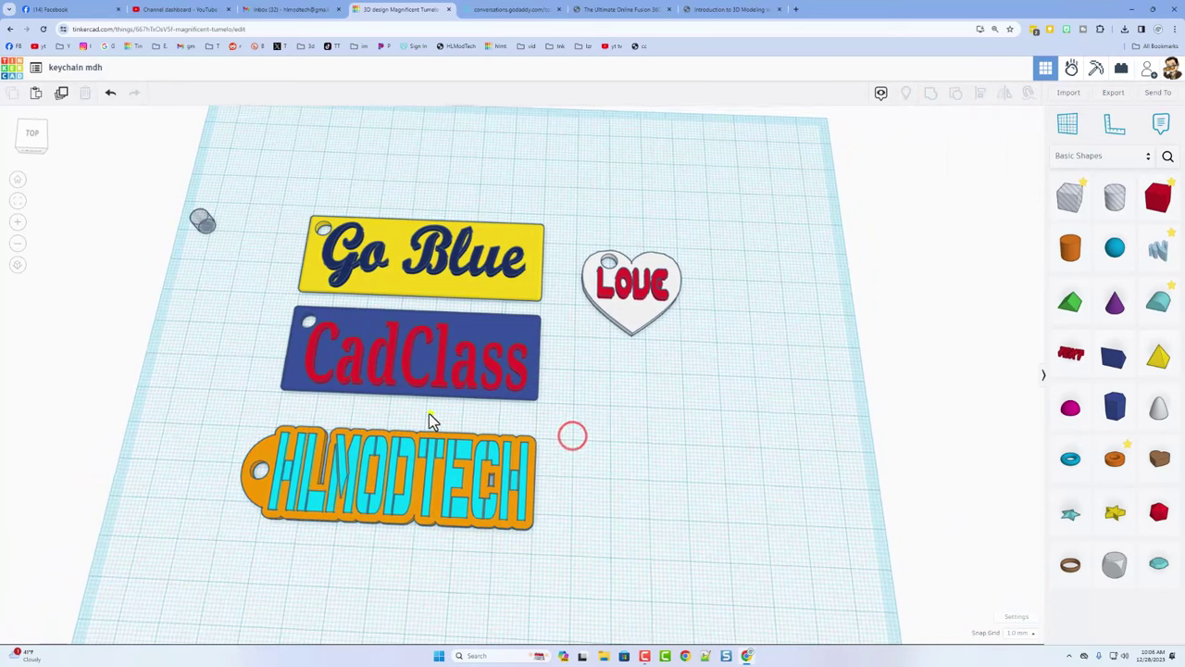
{"action": "mouse_move", "coordinate": [432, 418]}
{"action": "right_mouse_down"}
{"action": "mouse_move", "coordinate": [386, 404]}
{"action": "mouse_move", "coordinate": [426, 402]}
{"action": "right_mouse_up"}
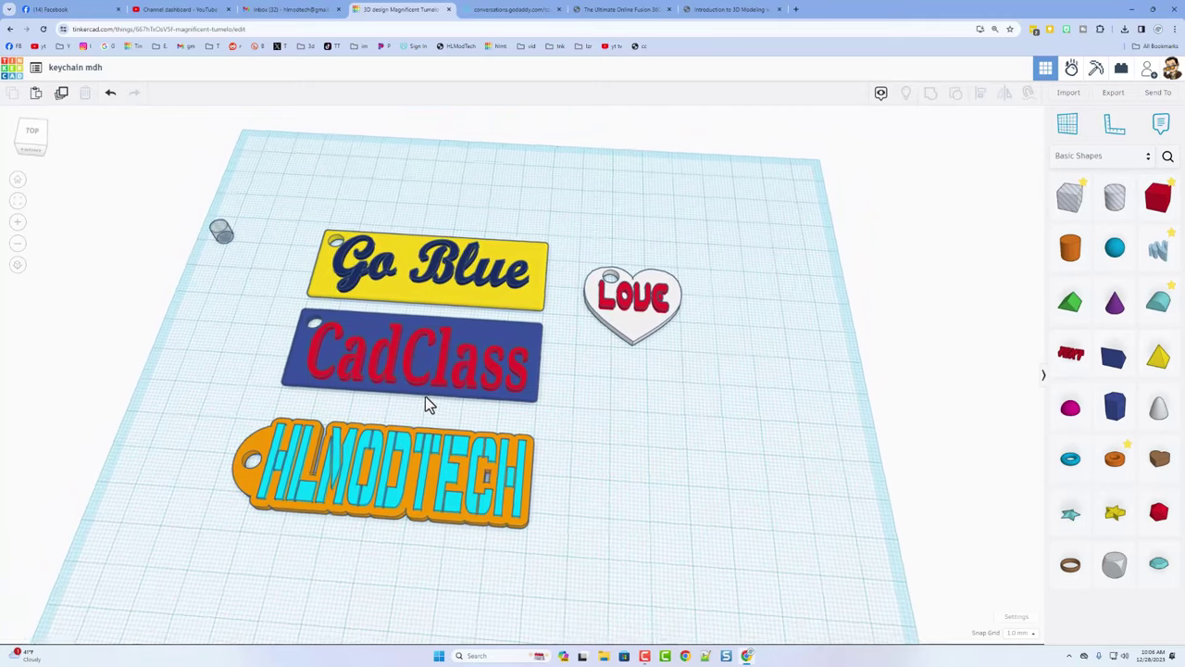
{"action": "mouse_move", "coordinate": [643, 449]}
{"action": "right_mouse_down"}
{"action": "mouse_move", "coordinate": [661, 431]}
{"action": "mouse_move", "coordinate": [665, 451]}
{"action": "right_mouse_up"}
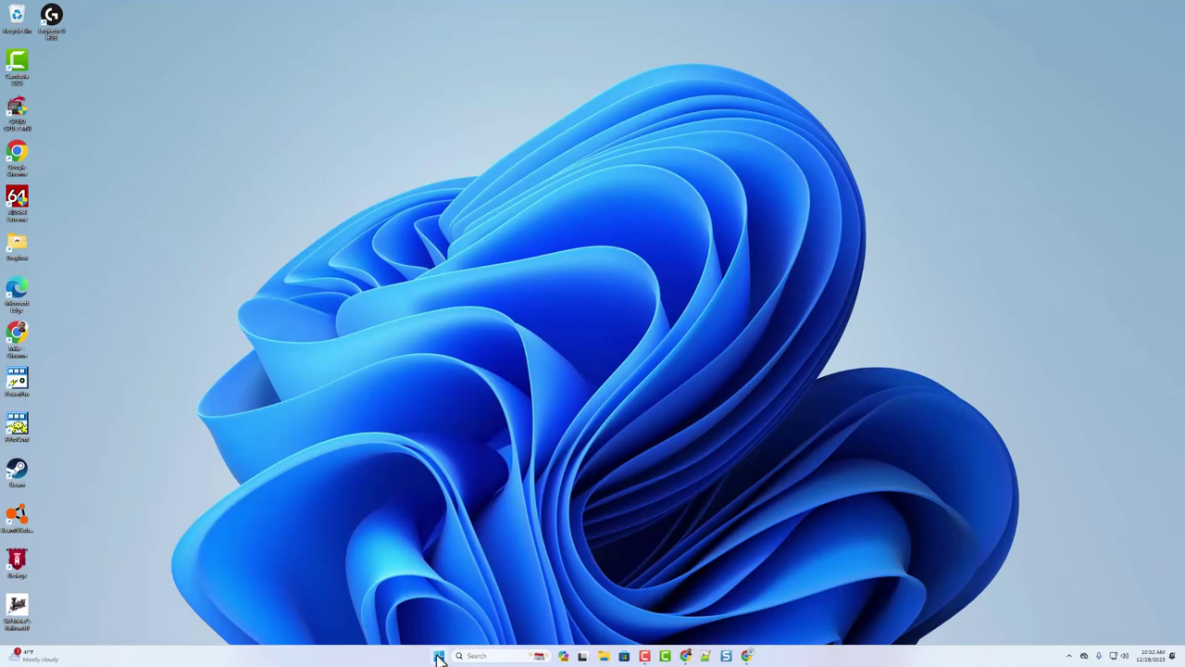
Launch UltiMaker Cura and select the Sovol SV06 as the printer
{"action": "left_click", "coordinate": [439, 657]}
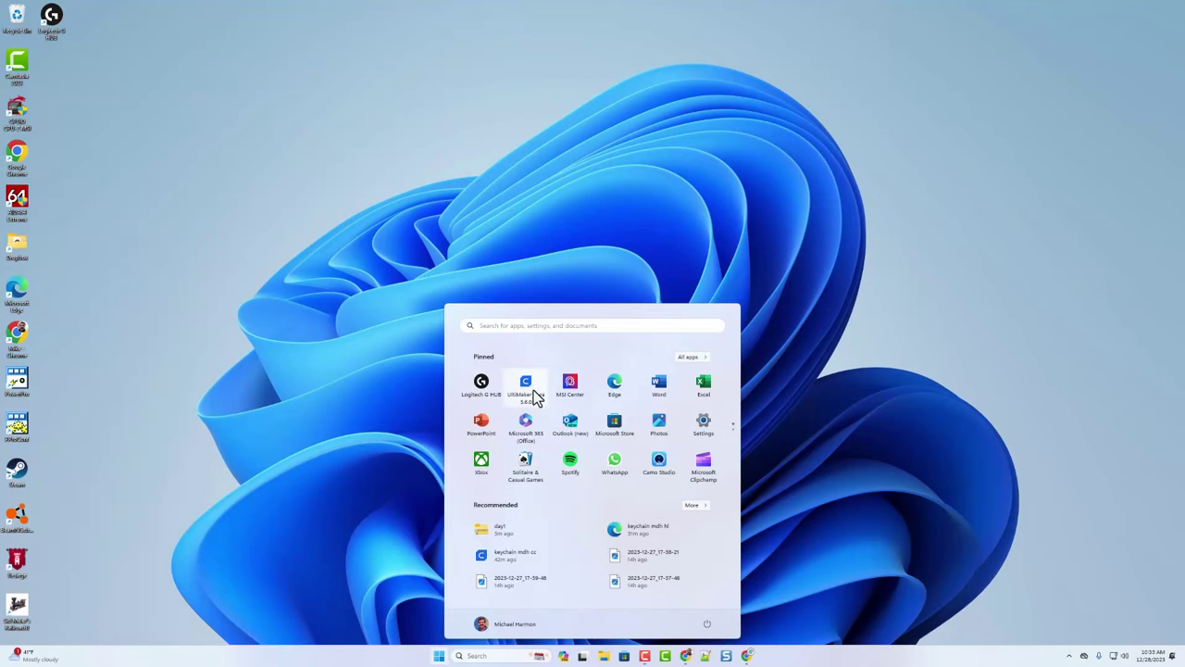
{"action": "left_click", "coordinate": [528, 382]}
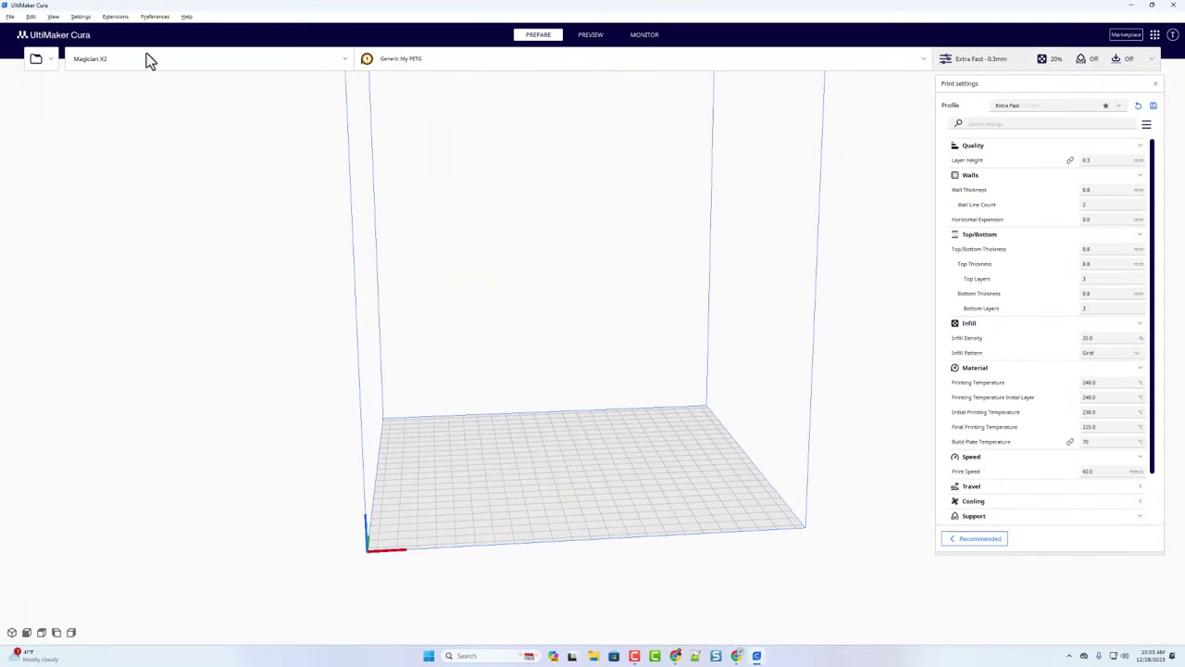
{"action": "left_click", "coordinate": [92, 58]}
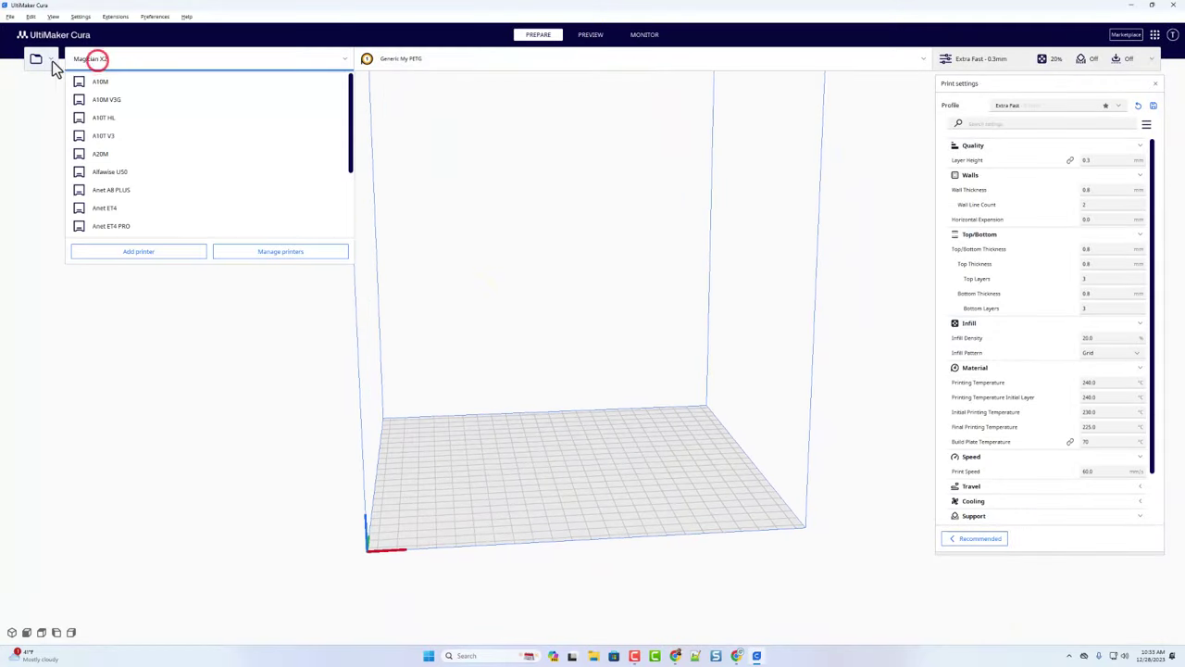
{"action": "scroll", "coordinate": [126, 175], "scroll_direction": "down", "scroll_amount": 3}
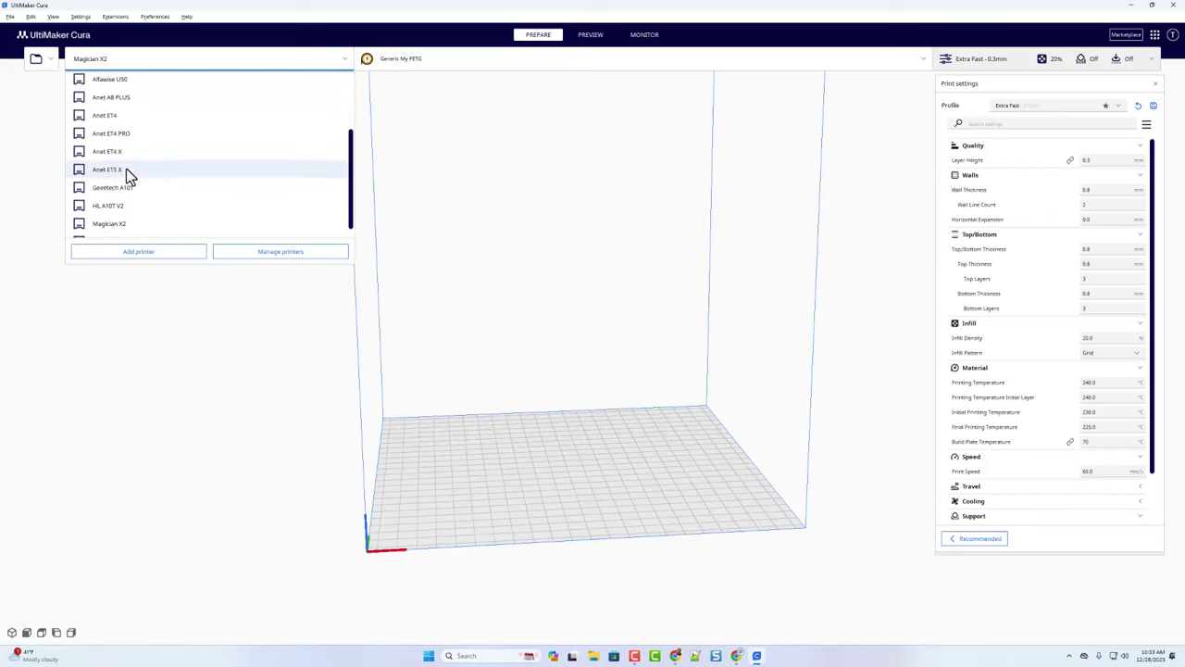
{"action": "left_click", "coordinate": [109, 229]}
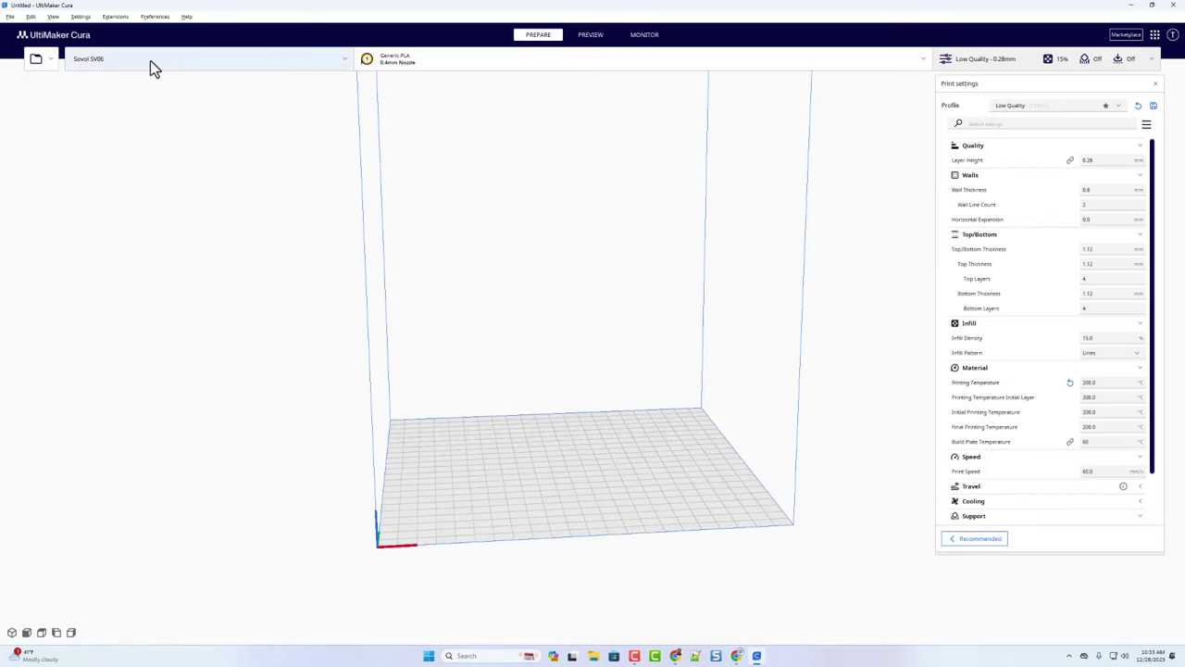
Load the model file "keychain mdh cc" from the 3dmodeling folder on disk
{"action": "left_click", "coordinate": [40, 63]}
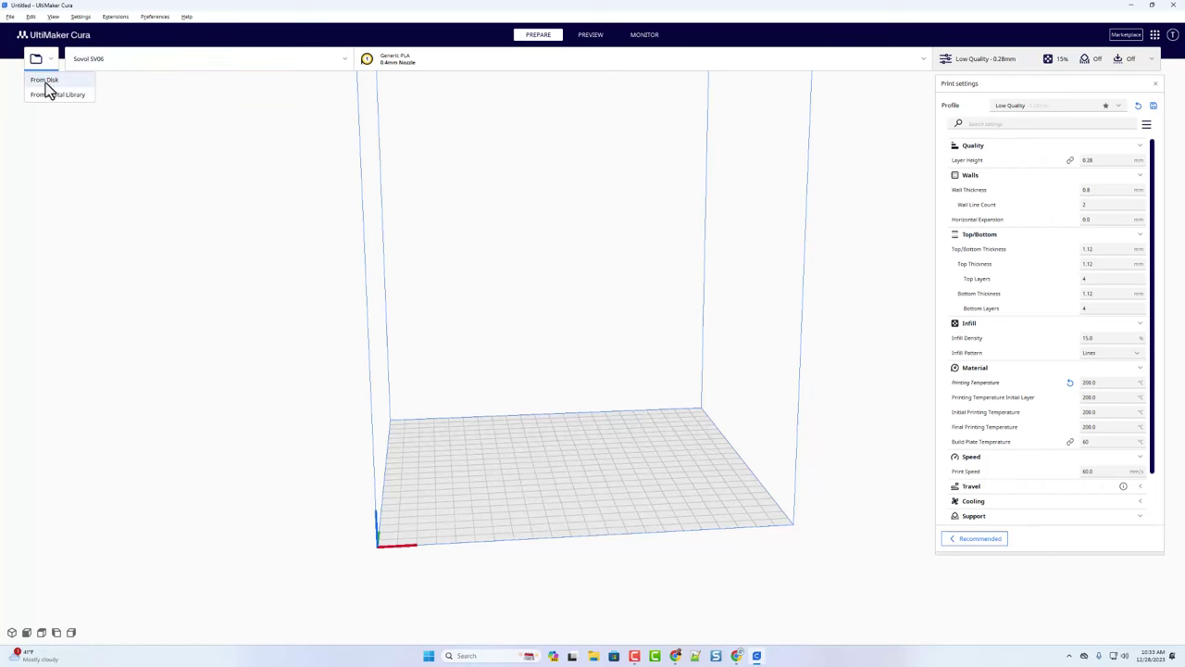
{"action": "left_click", "coordinate": [45, 82]}
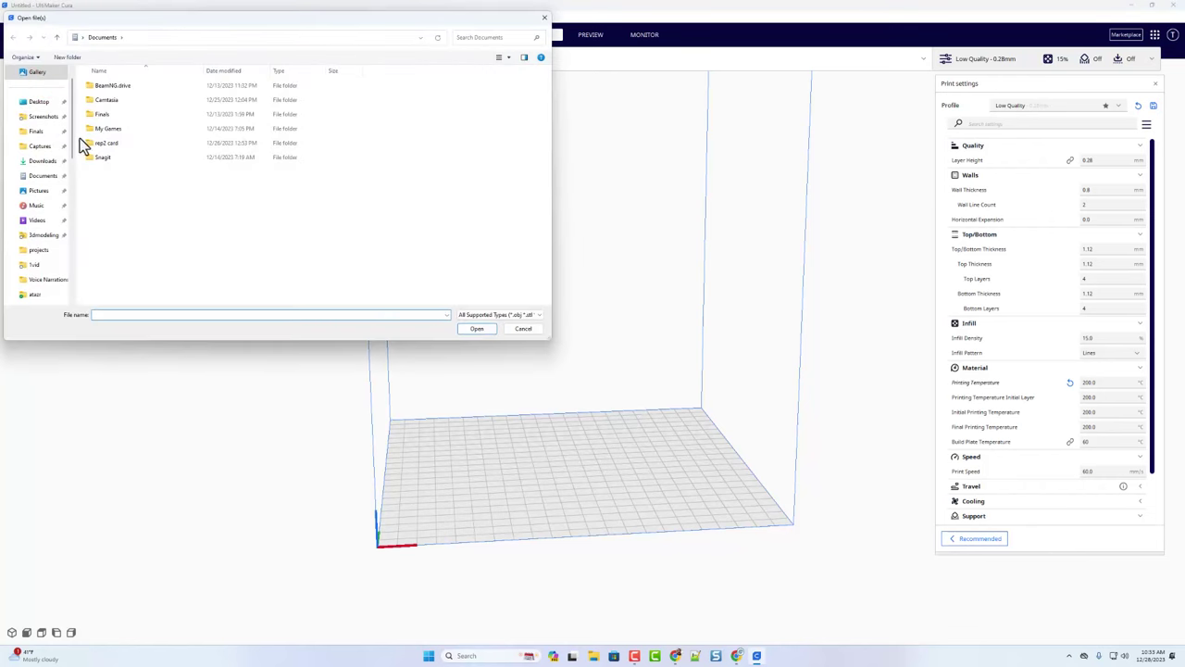
{"action": "left_click", "coordinate": [44, 235]}
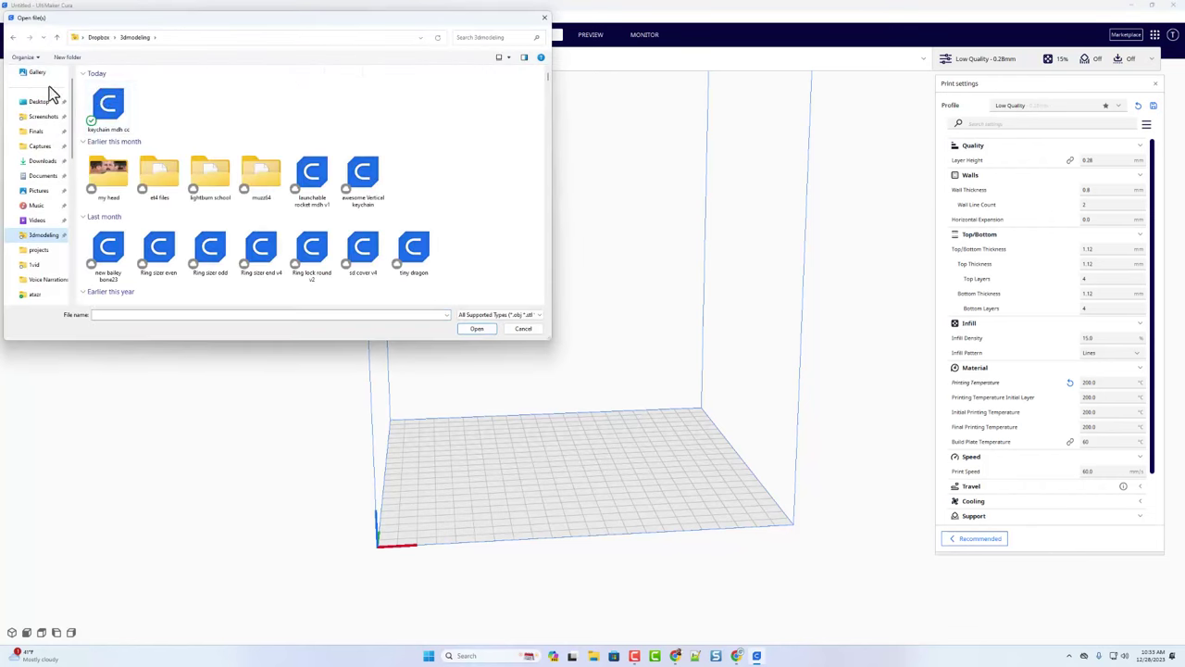
{"action": "double_click", "coordinate": [107, 110]}
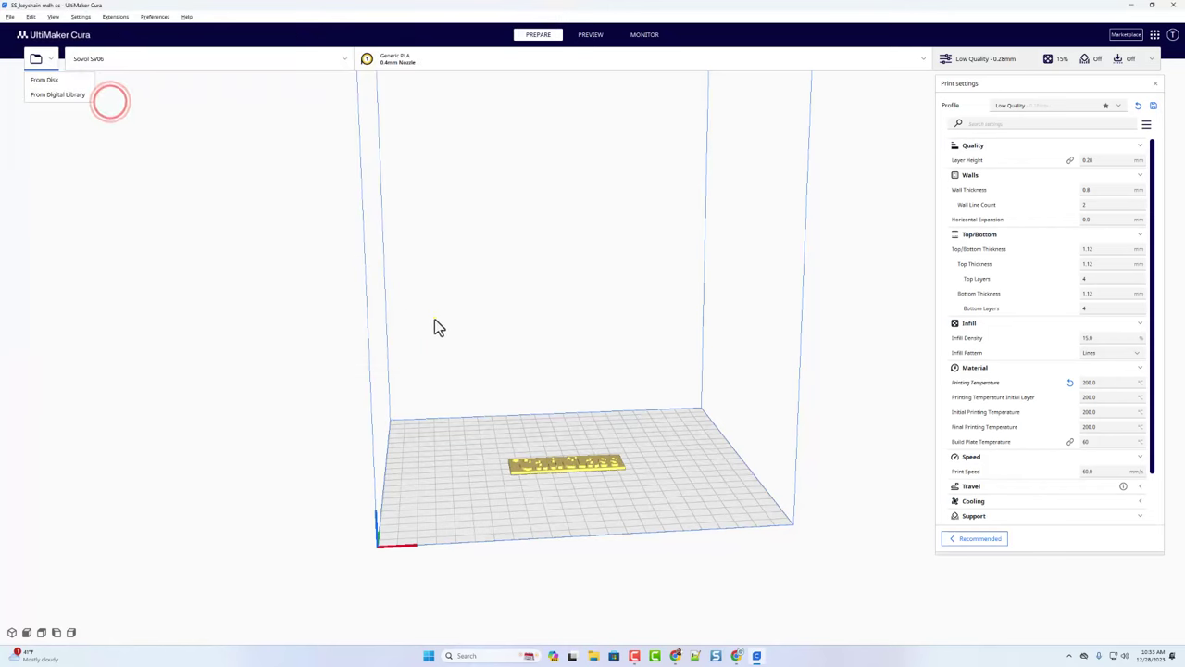
Examine the CadClass keychain on the build plate and review the print settings, including infill pattern choices, temperatures, support and adhesion
{"action": "right_click_drag", "start_coordinate": [434, 318], "coordinate": [502, 433]}
{"action": "scroll", "coordinate": [528, 437], "scroll_direction": "up", "scroll_amount": 3}
{"action": "middle_click_drag", "start_coordinate": [550, 440], "coordinate": [547, 366]}
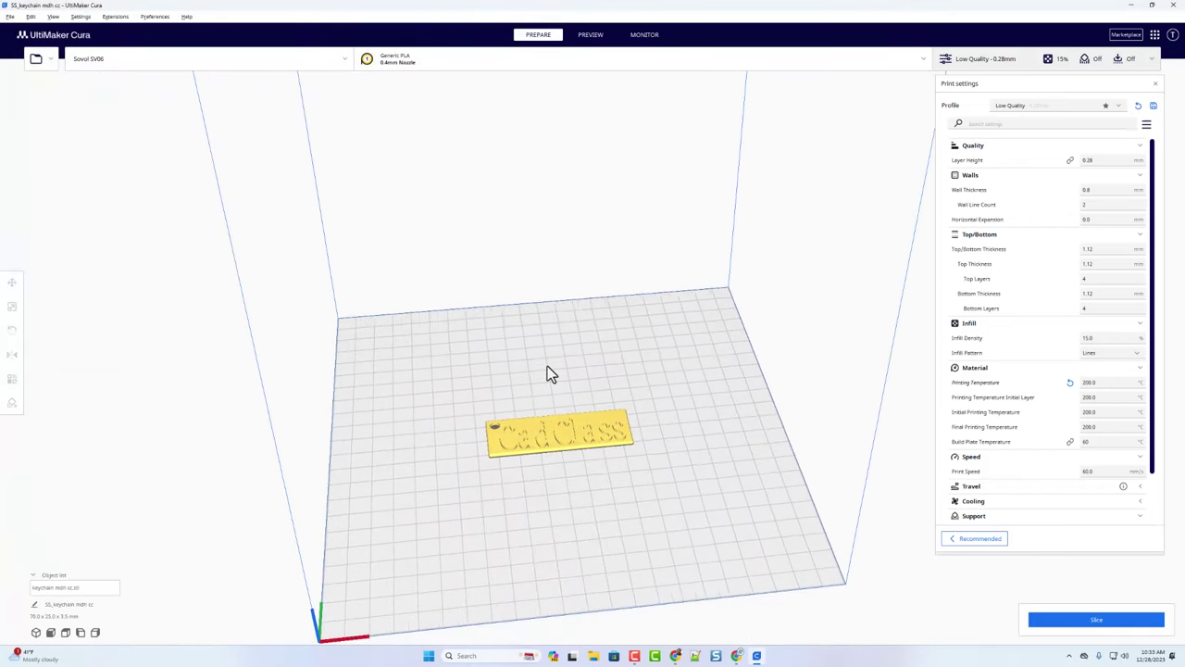
{"action": "scroll", "coordinate": [547, 366], "scroll_direction": "up", "scroll_amount": 2}
{"action": "middle_click_drag", "start_coordinate": [596, 474], "coordinate": [600, 387]}
{"action": "right_click_drag", "start_coordinate": [607, 449], "coordinate": [613, 424]}
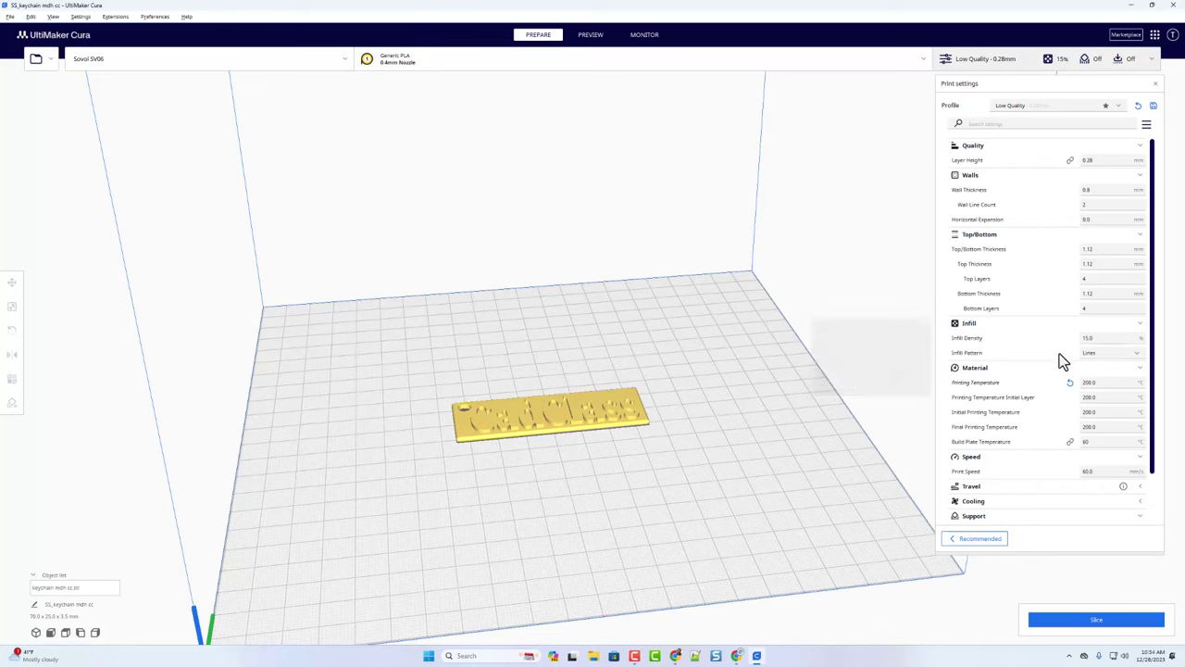
{"action": "left_click", "coordinate": [1097, 356]}
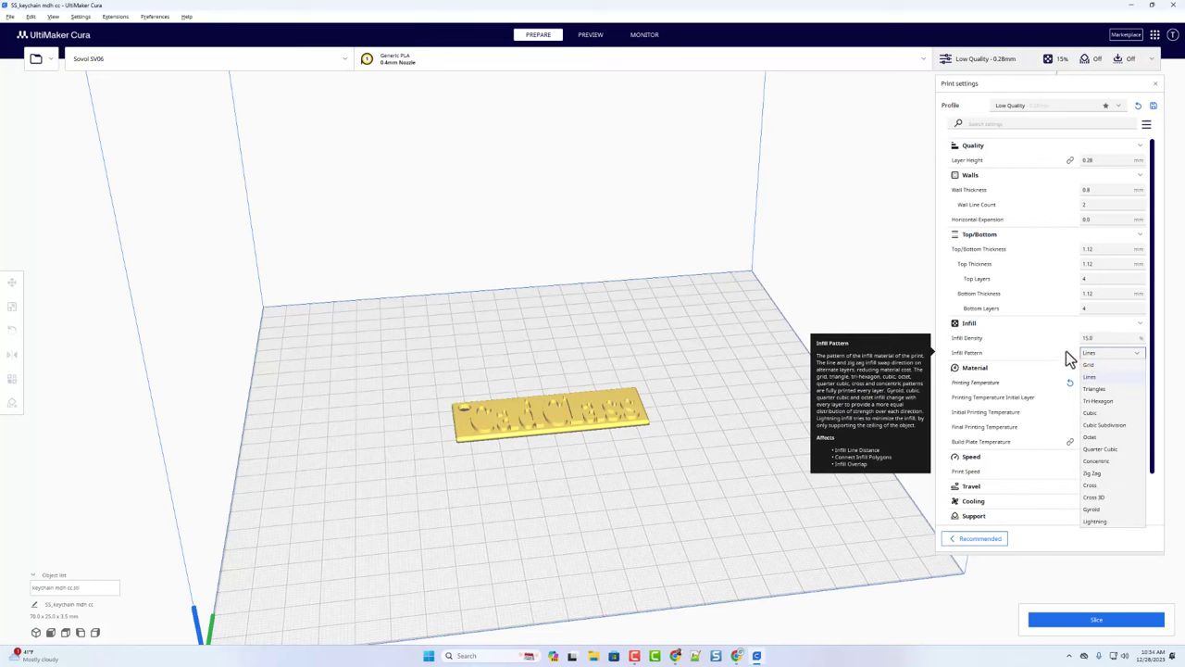
{"action": "left_click", "coordinate": [1065, 349]}
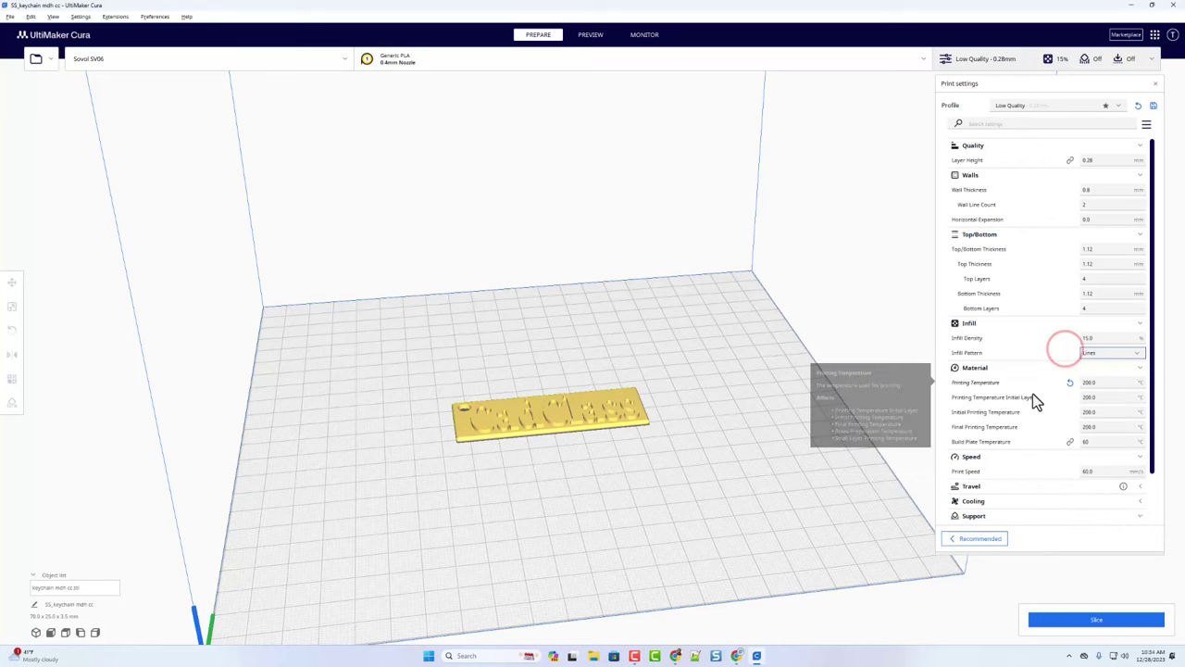
{"action": "scroll", "coordinate": [1030, 398], "scroll_direction": "down", "scroll_amount": 2}
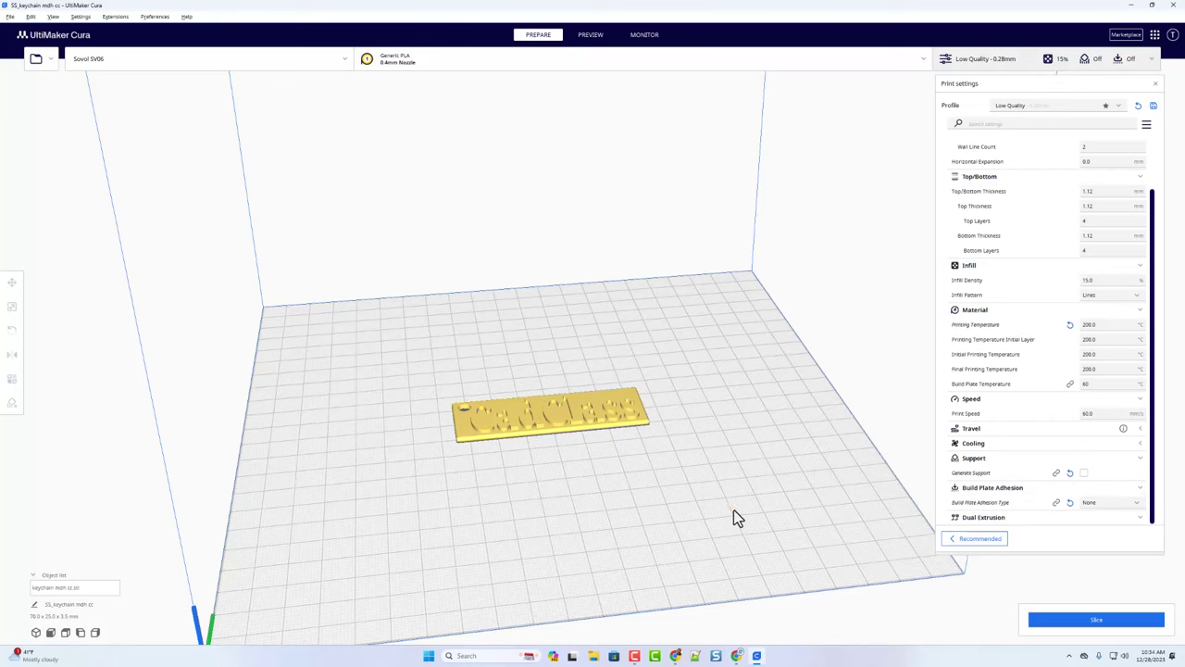
{"action": "right_click_drag", "start_coordinate": [686, 457], "coordinate": [663, 439]}
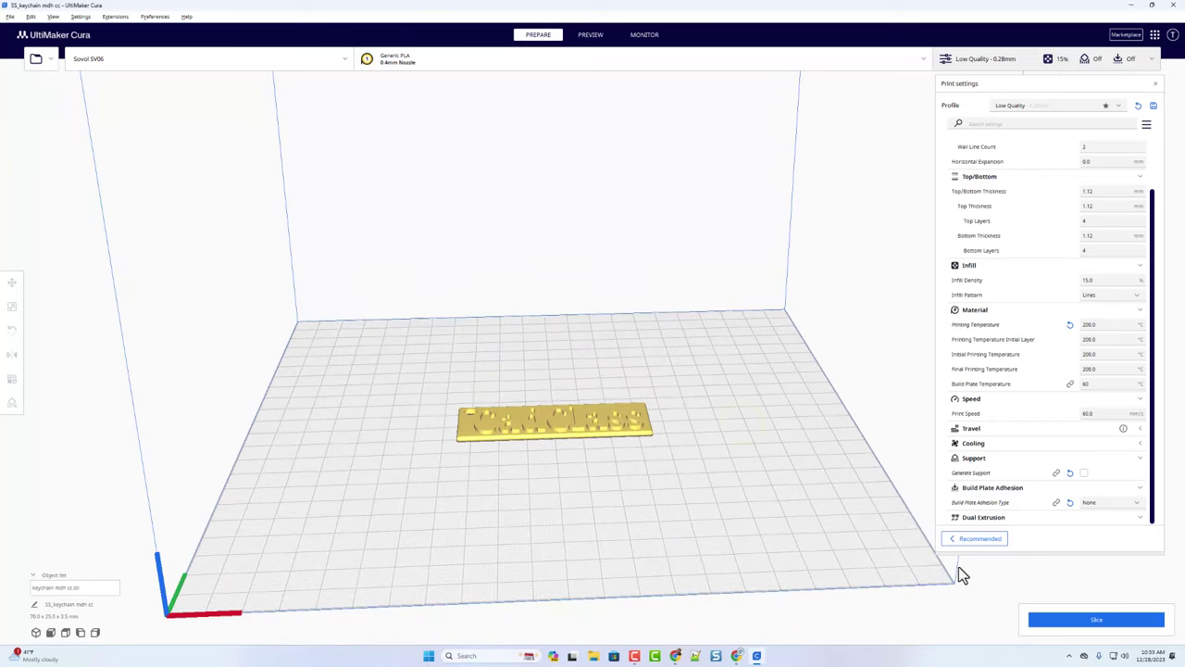
Slice the CadClass keychain and inspect its layers in the preview
{"action": "left_click", "coordinate": [1052, 621]}
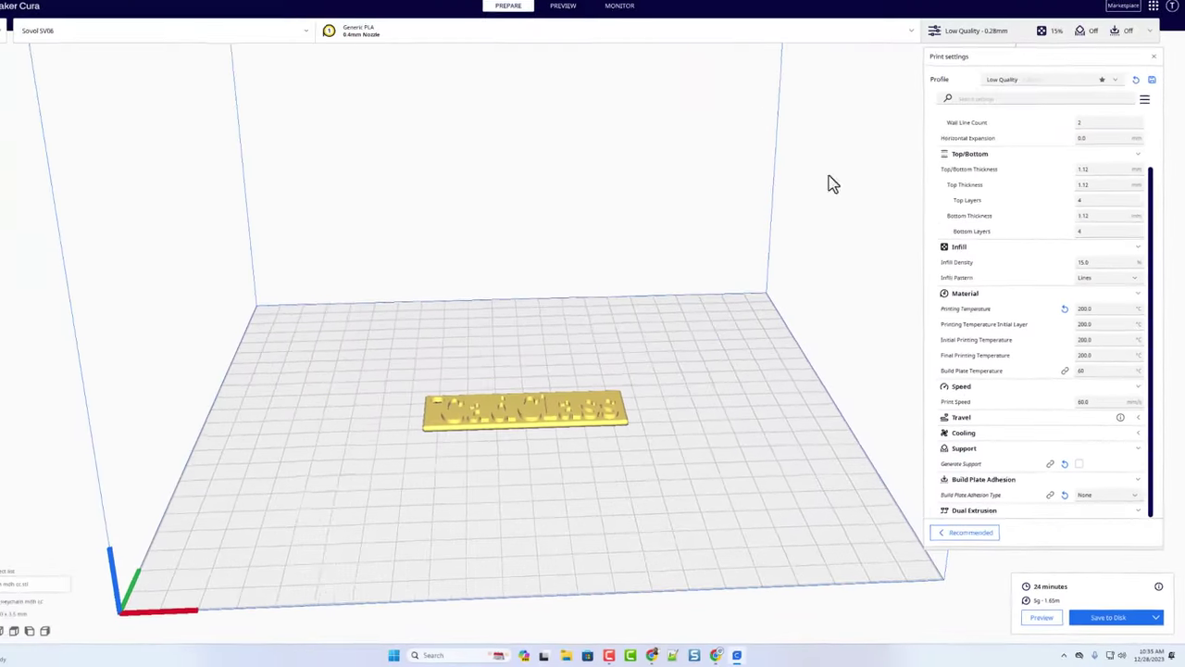
{"action": "left_click", "coordinate": [587, 35]}
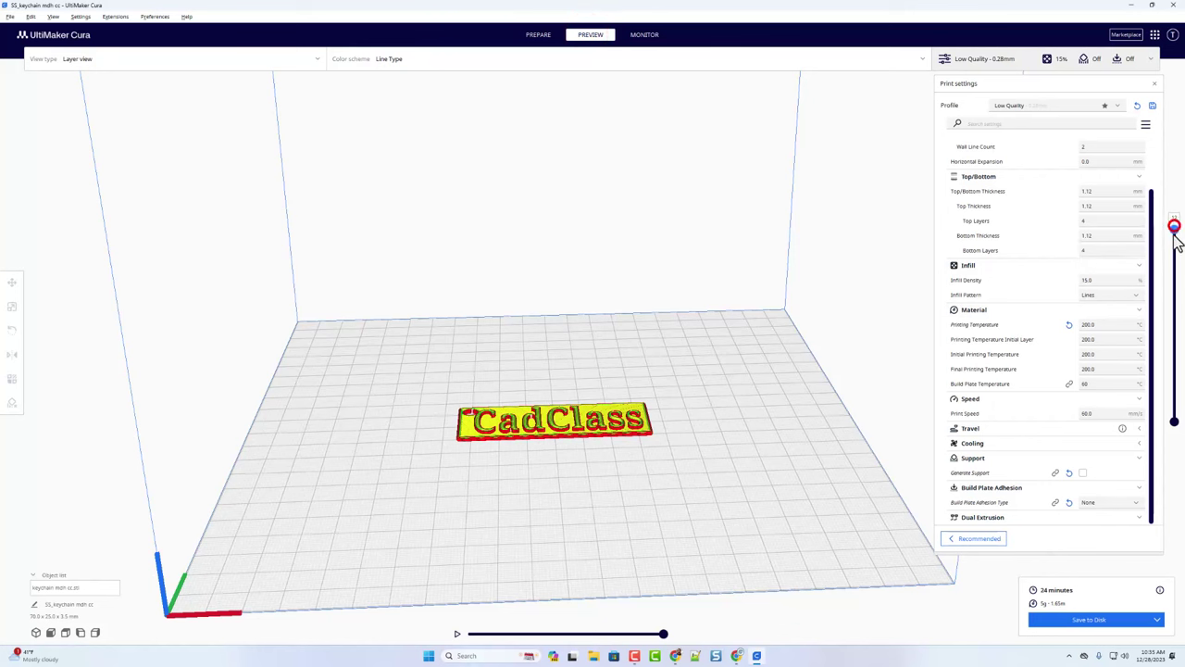
{"action": "mouse_move", "coordinate": [1174, 228]}
{"action": "left_mouse_down"}
{"action": "mouse_move", "coordinate": [1176, 366]}
{"action": "mouse_move", "coordinate": [1176, 224]}
{"action": "left_mouse_up"}
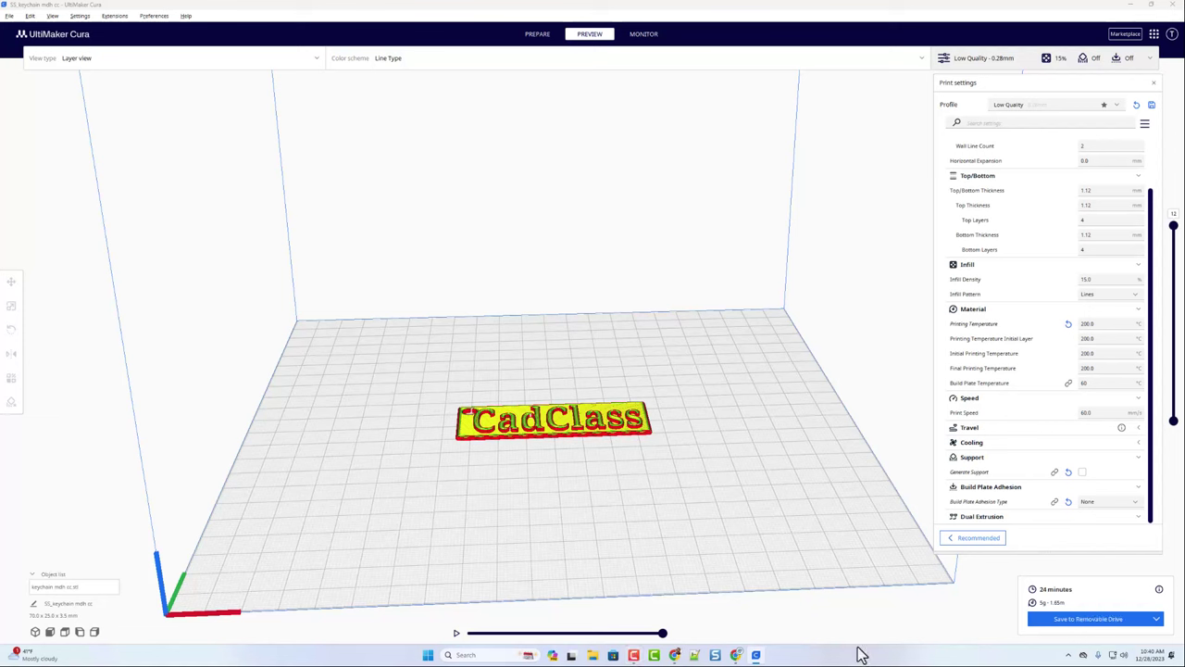
Save the sliced CadClass keychain to the removable drive and eject the drive
{"action": "left_click", "coordinate": [1083, 624]}
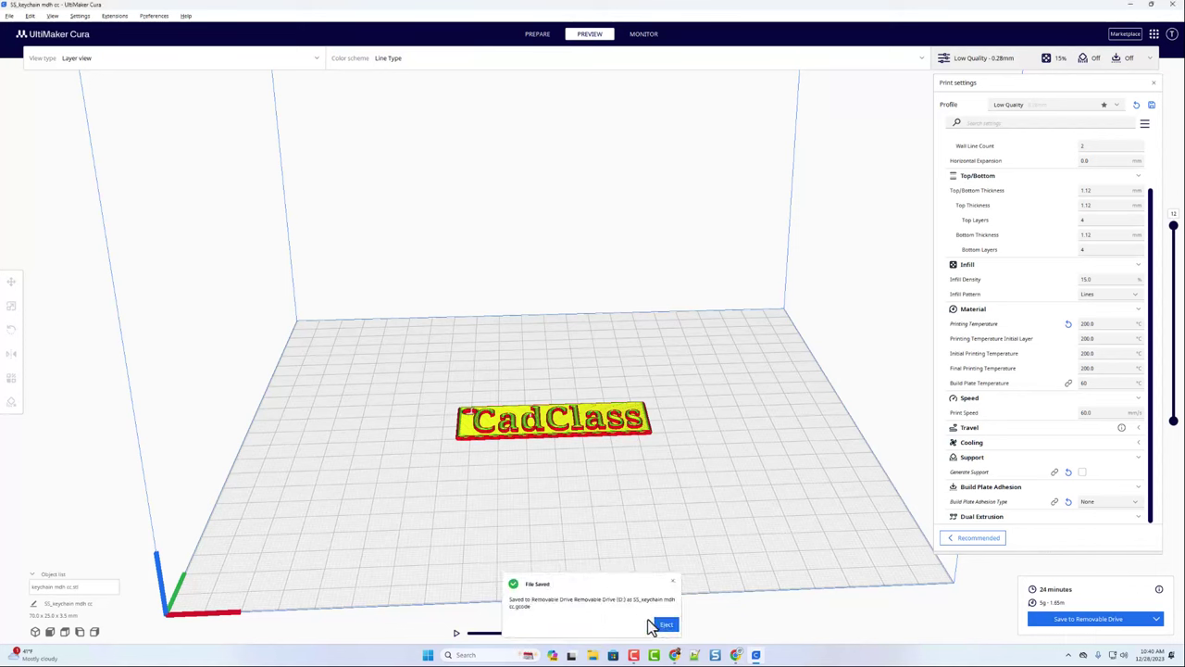
{"action": "left_click", "coordinate": [667, 626]}
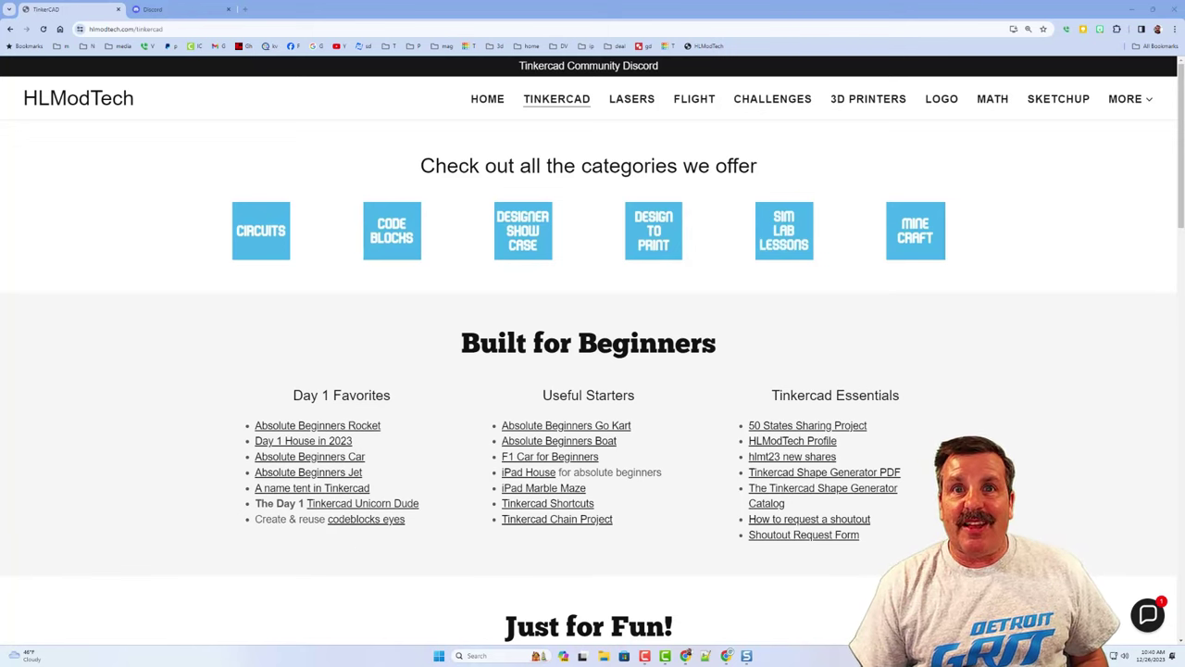
Check the contact chat on the HLModTech website and open the Tinkercad Community Discord invitation
{"action": "left_click", "coordinate": [1145, 618]}
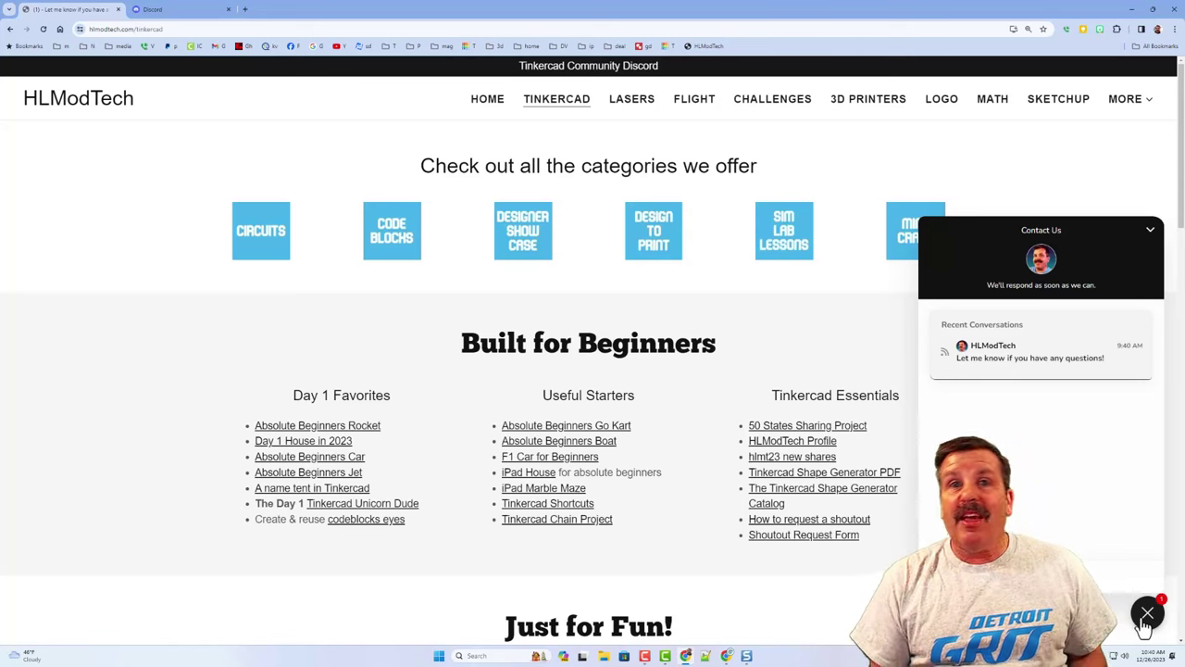
{"action": "left_click", "coordinate": [1145, 619]}
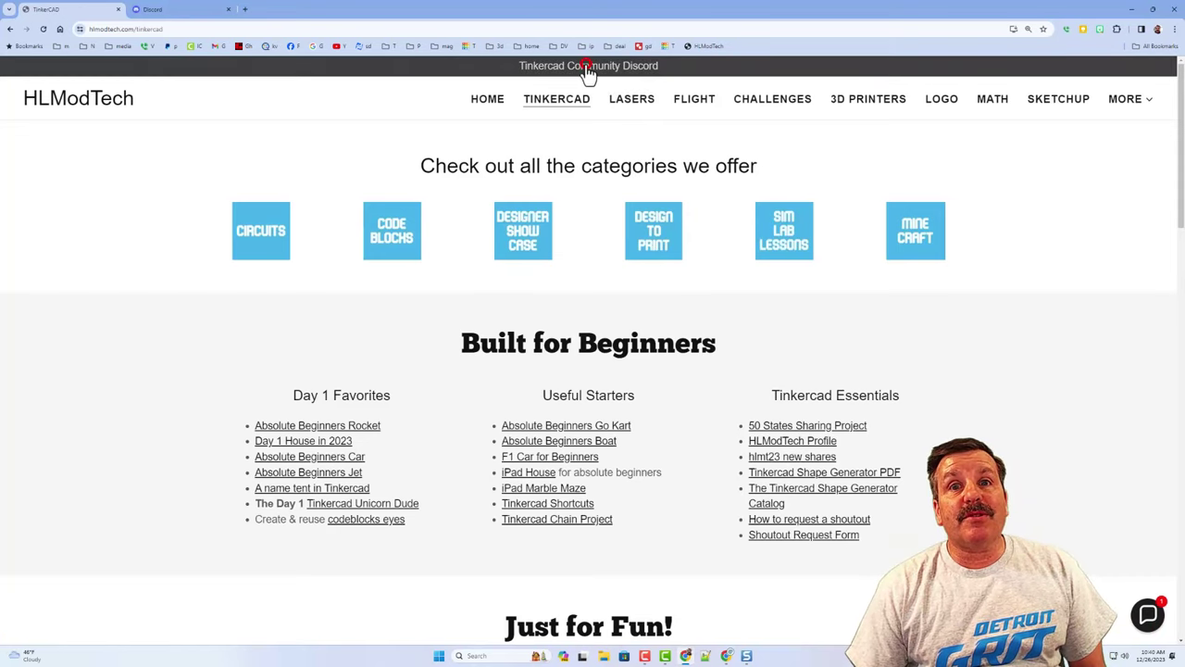
{"action": "left_click", "coordinate": [585, 76]}
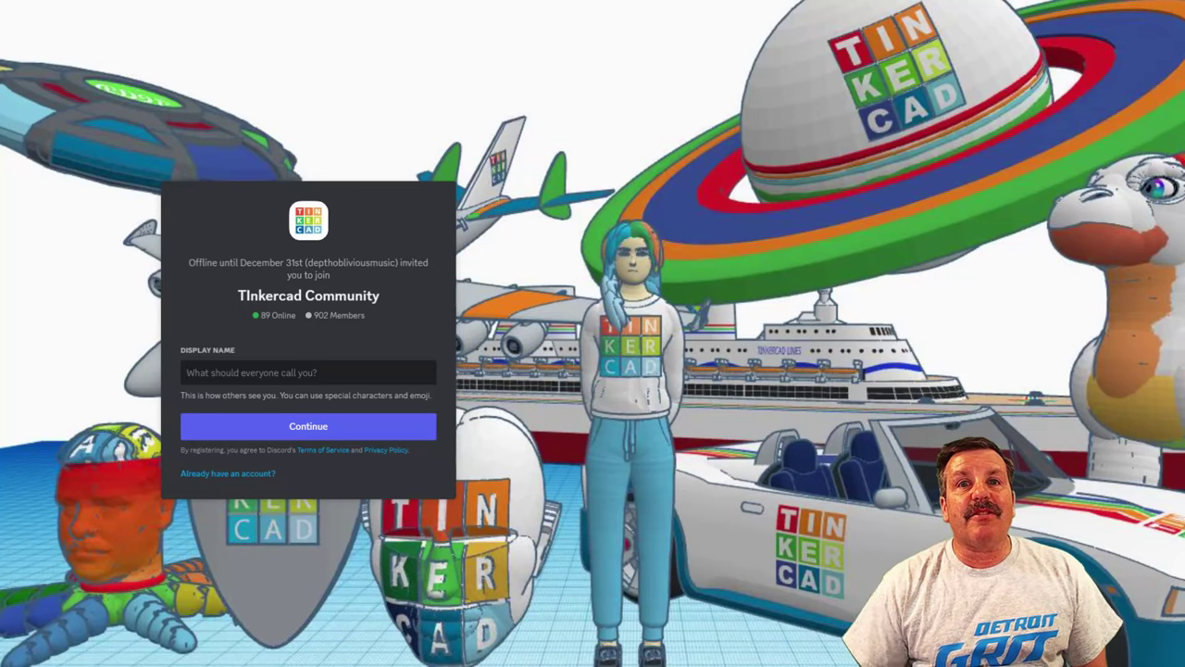